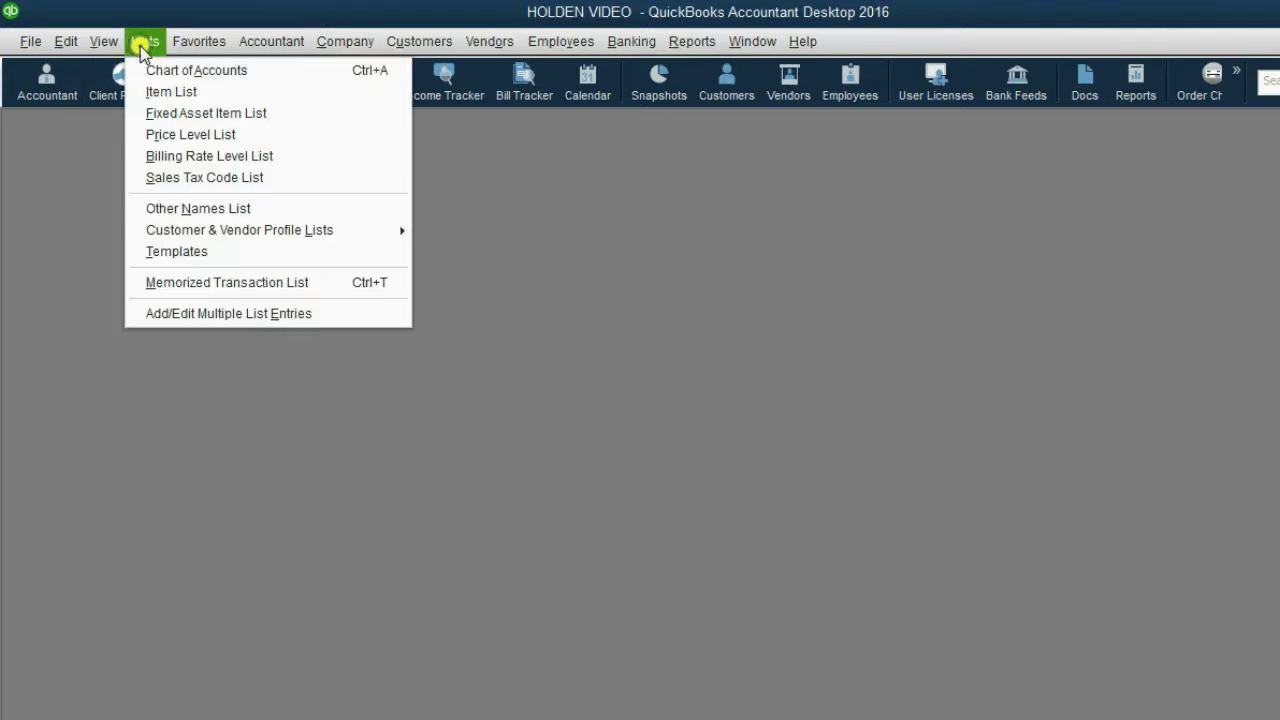
Open the Item List and start a new item from the Item menu
left_click(158, 92)
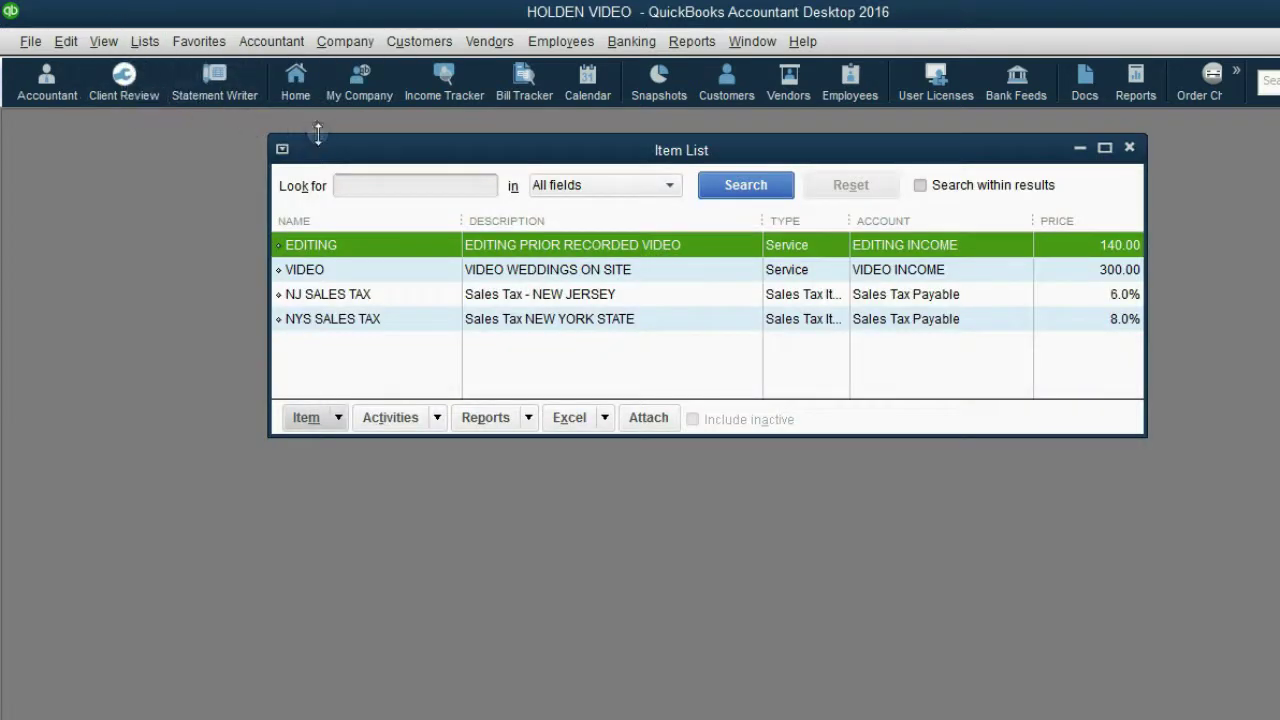
left_click_drag(319, 148, 180, 148)
left_click(140, 405)
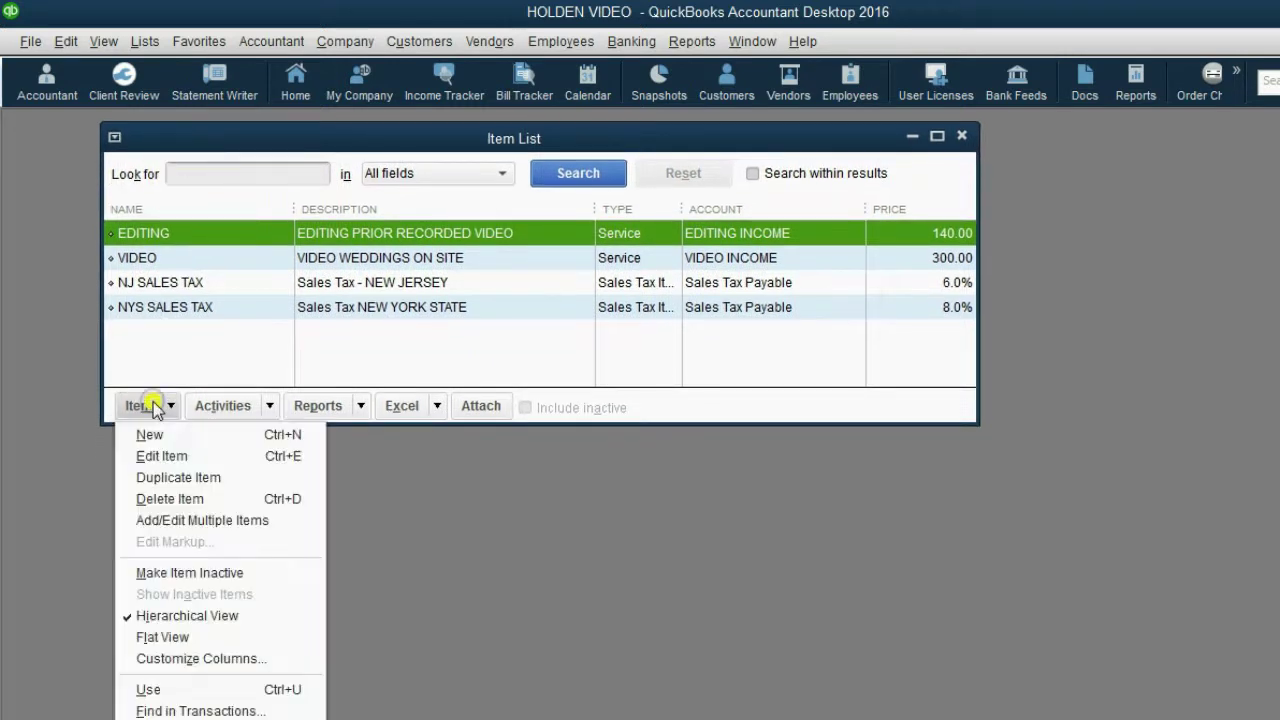
left_click(152, 432)
left_click(491, 192)
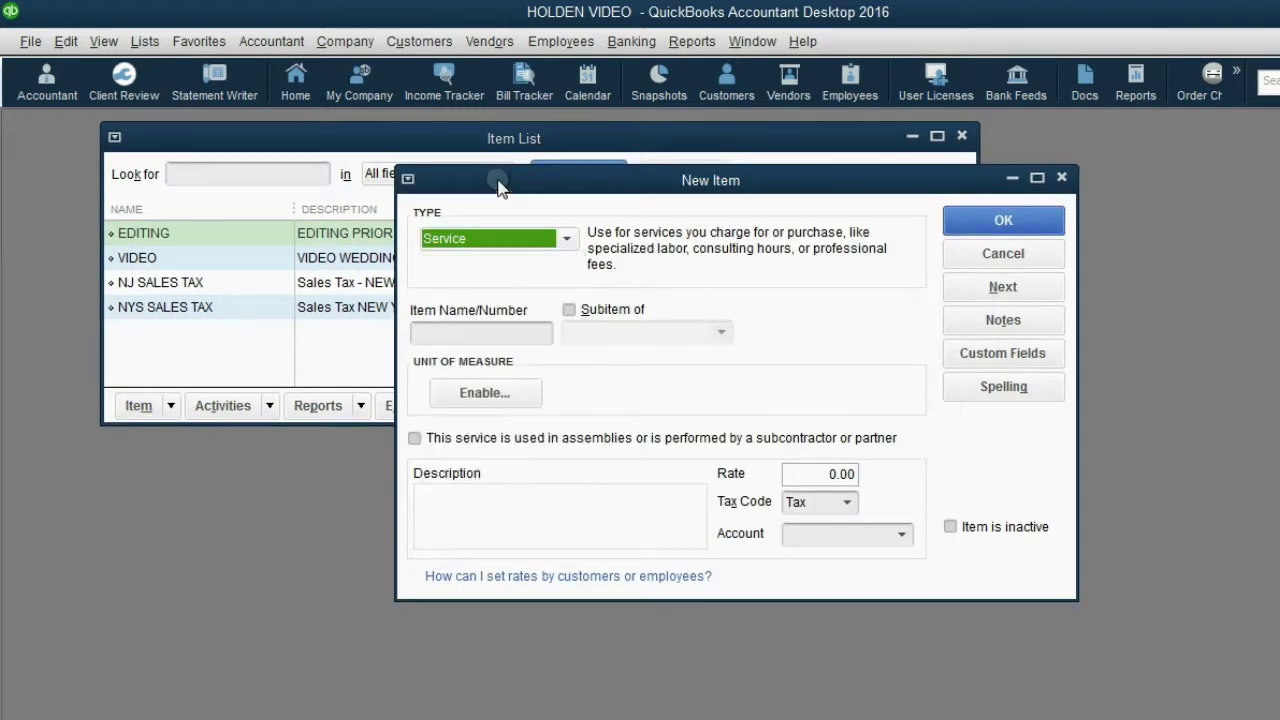
left_click_drag(491, 192, 315, 212)
Make the new item a Non-inventory Part named CLOTHING ITEM and bring up its Account list
left_click(283, 266)
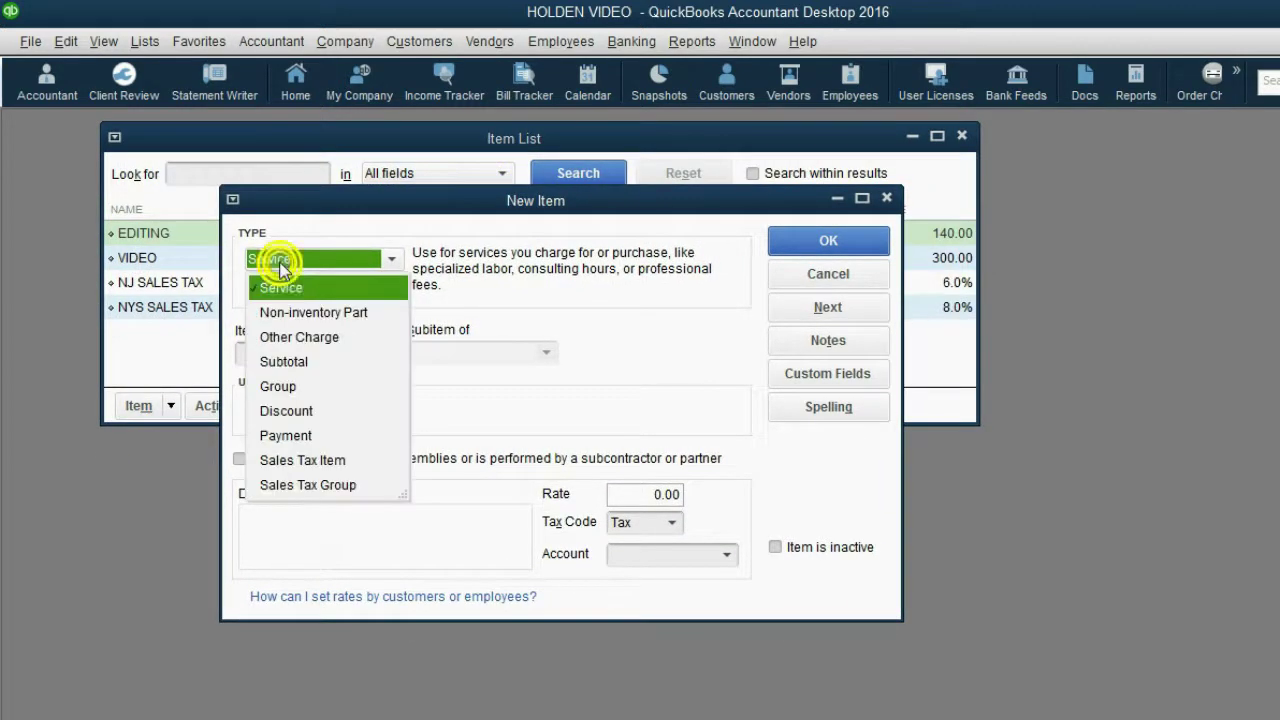
left_click(312, 314)
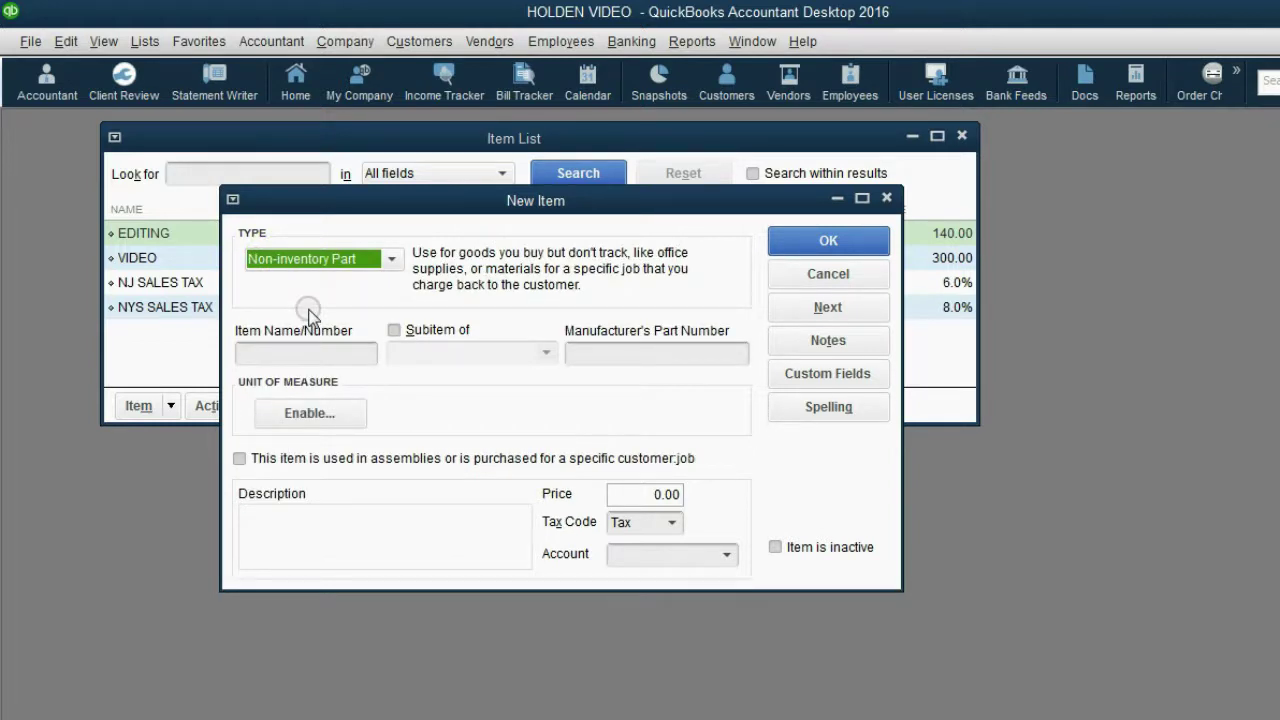
left_click(318, 350)
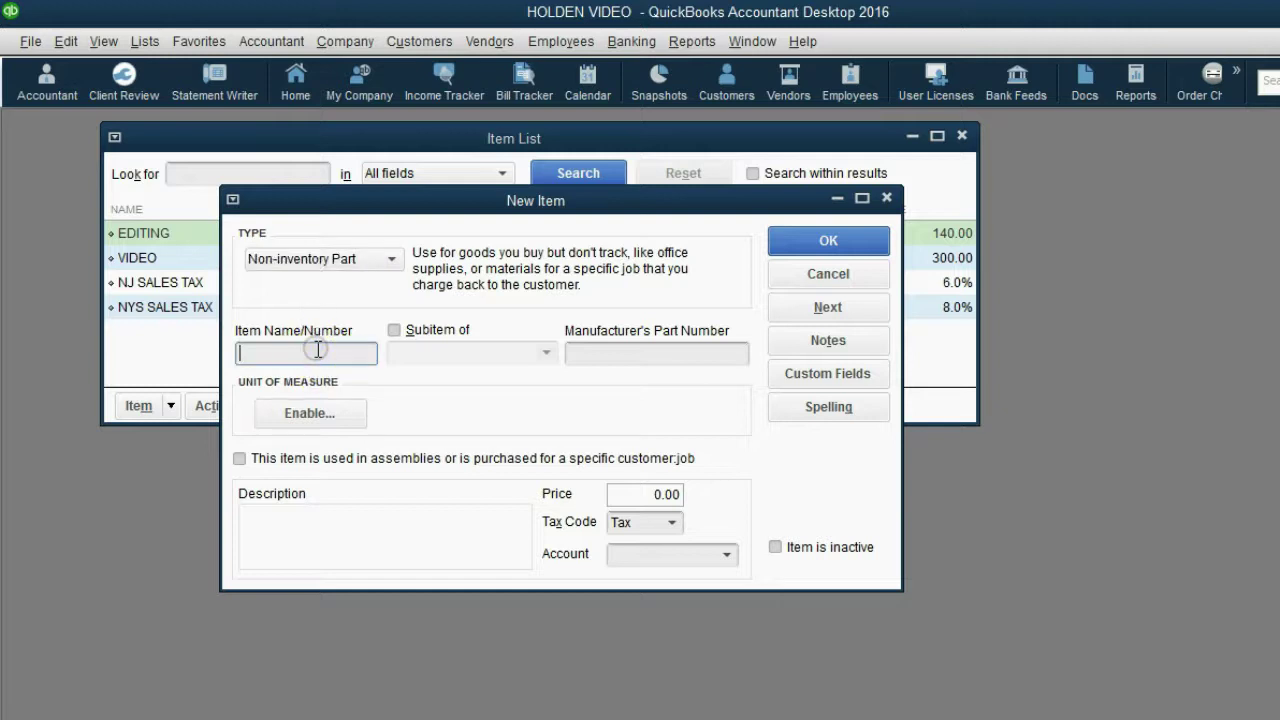
type("CLOTHING ITEM")
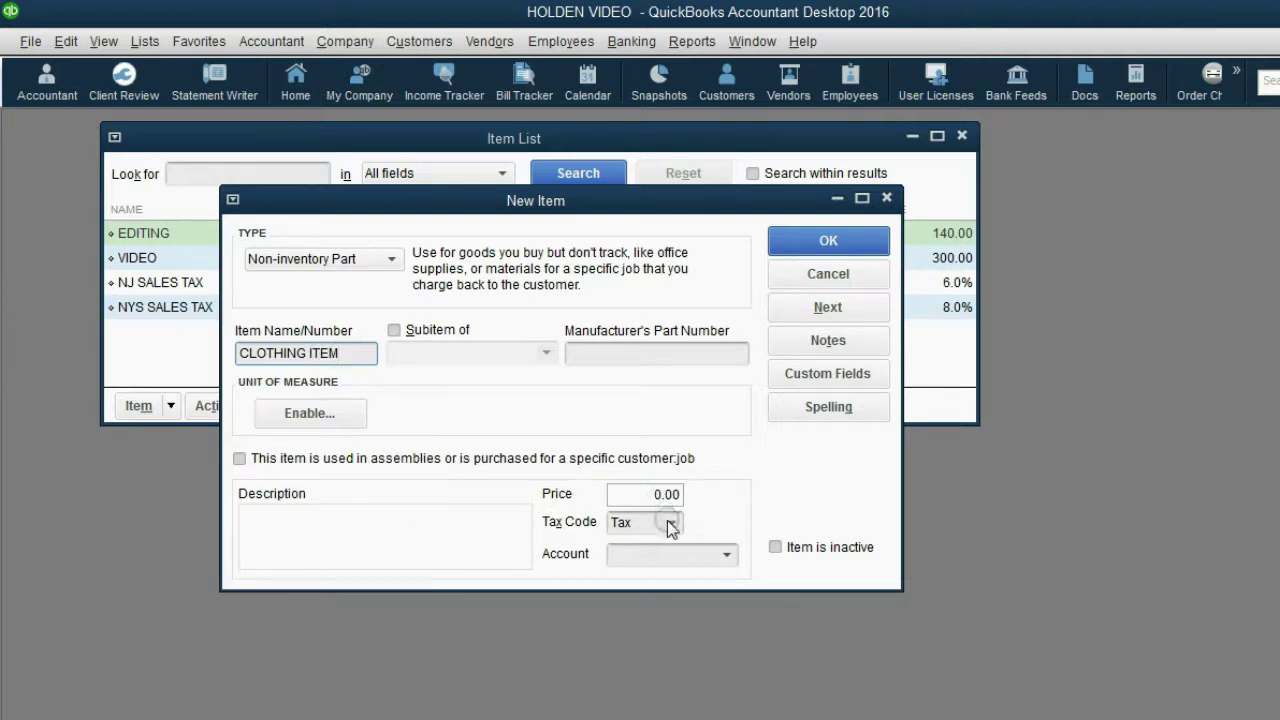
left_click(722, 556)
scroll(668, 302, "up", 1)
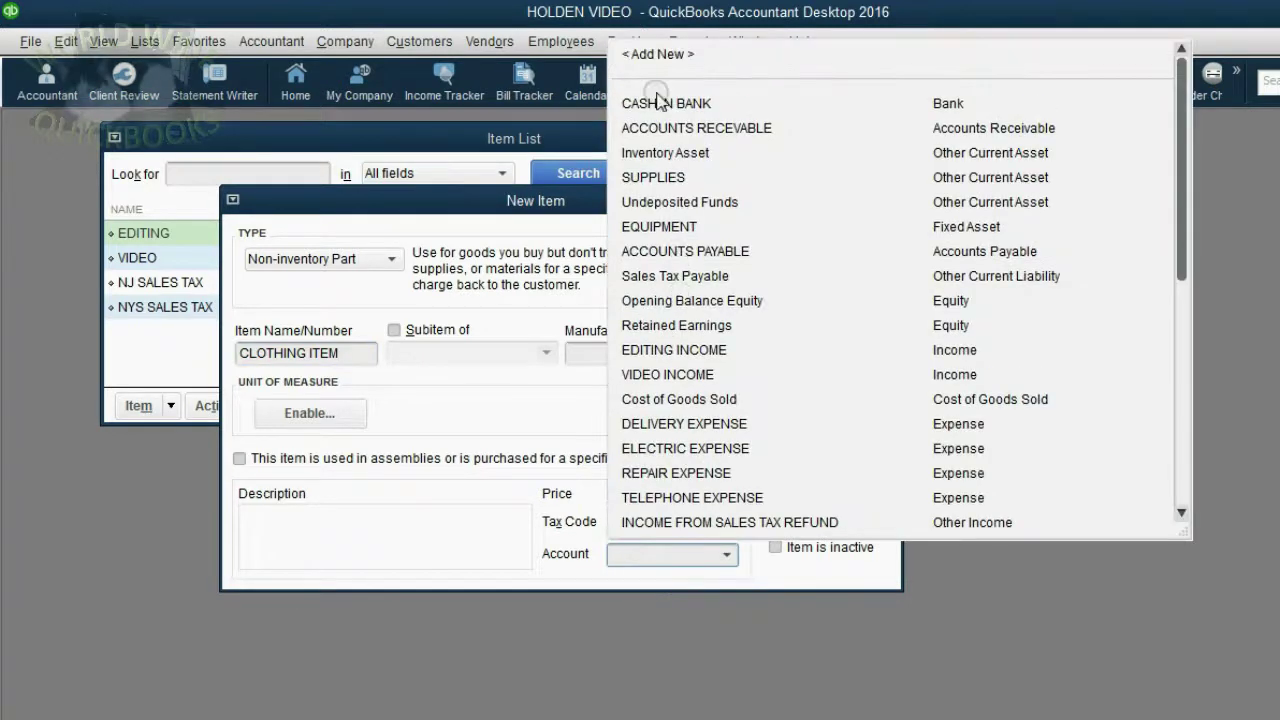
Add the Income account INCOME FROM CLOTHING SALES, assign it to CLOTHING ITEM, and save the item
left_click(658, 49)
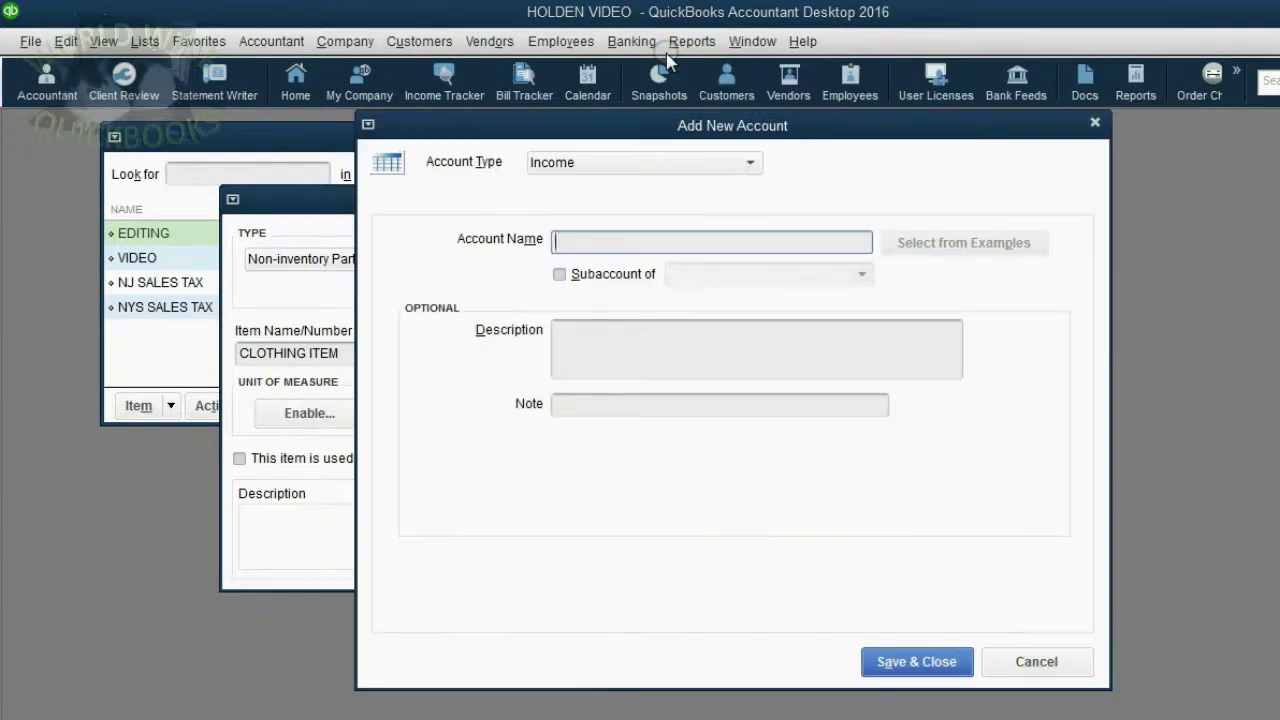
left_click(622, 164)
left_click(622, 164)
left_click(620, 238)
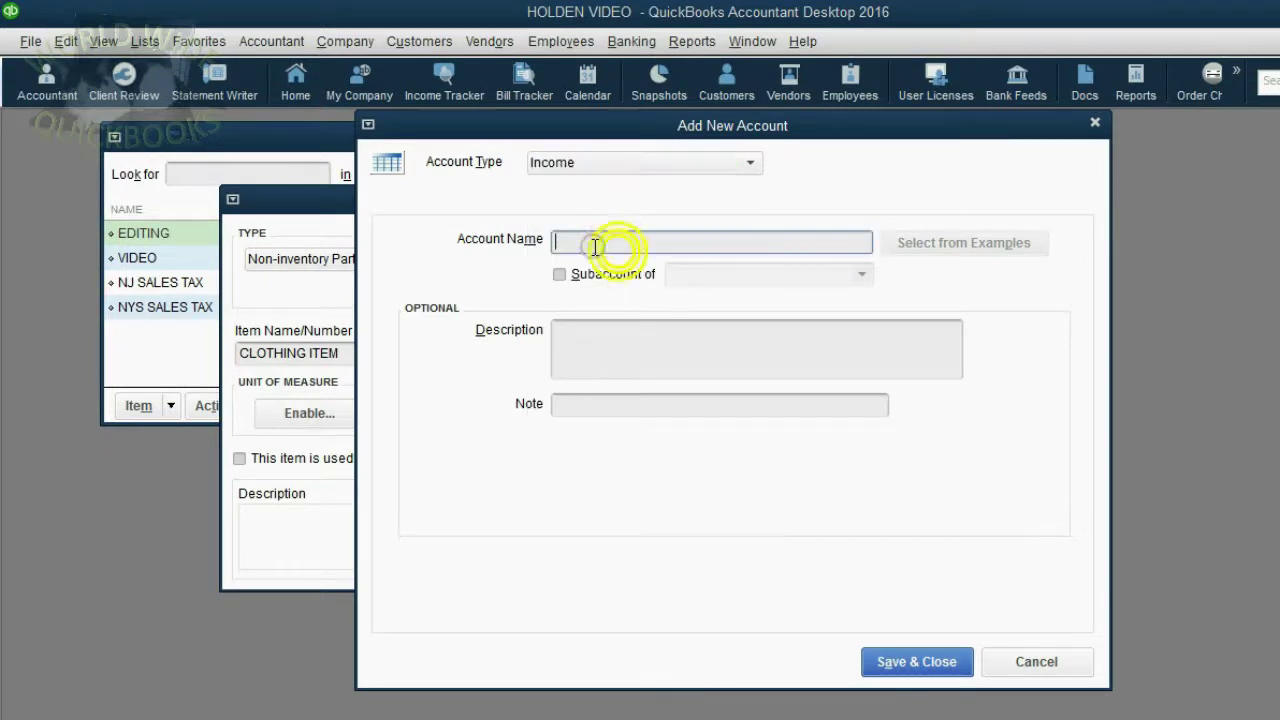
type("IN")
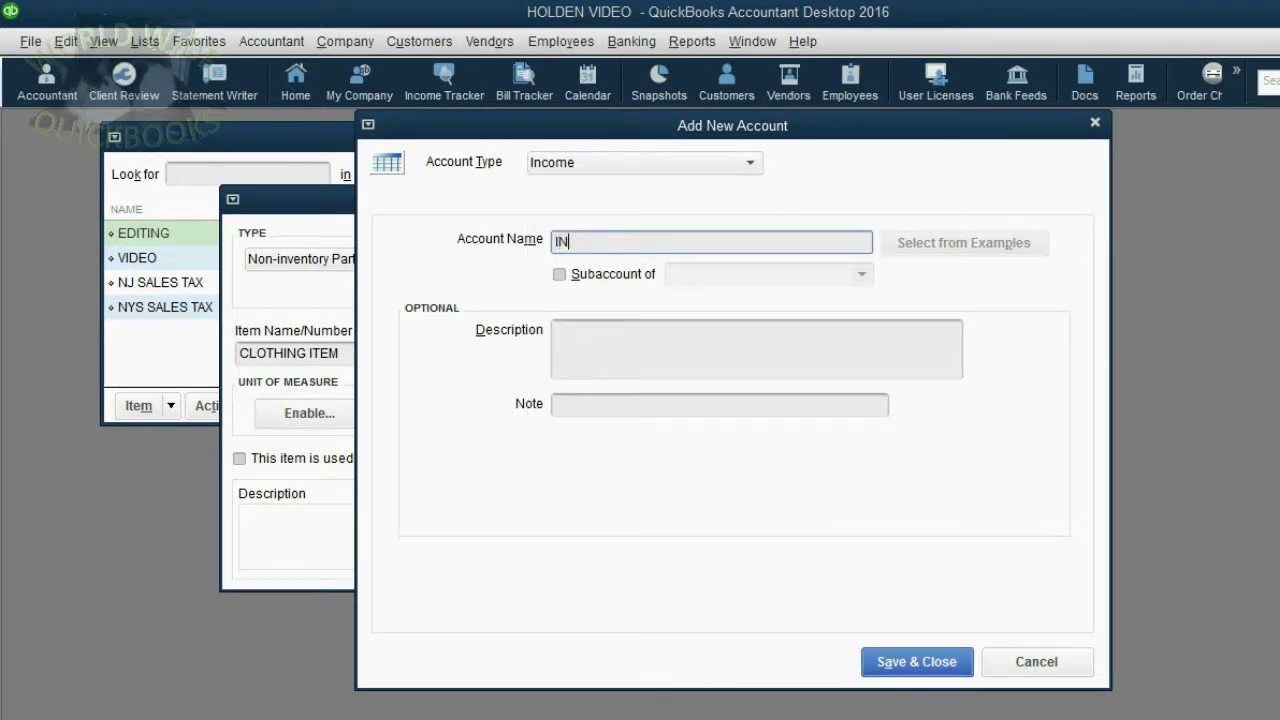
type("COME FROM CL")
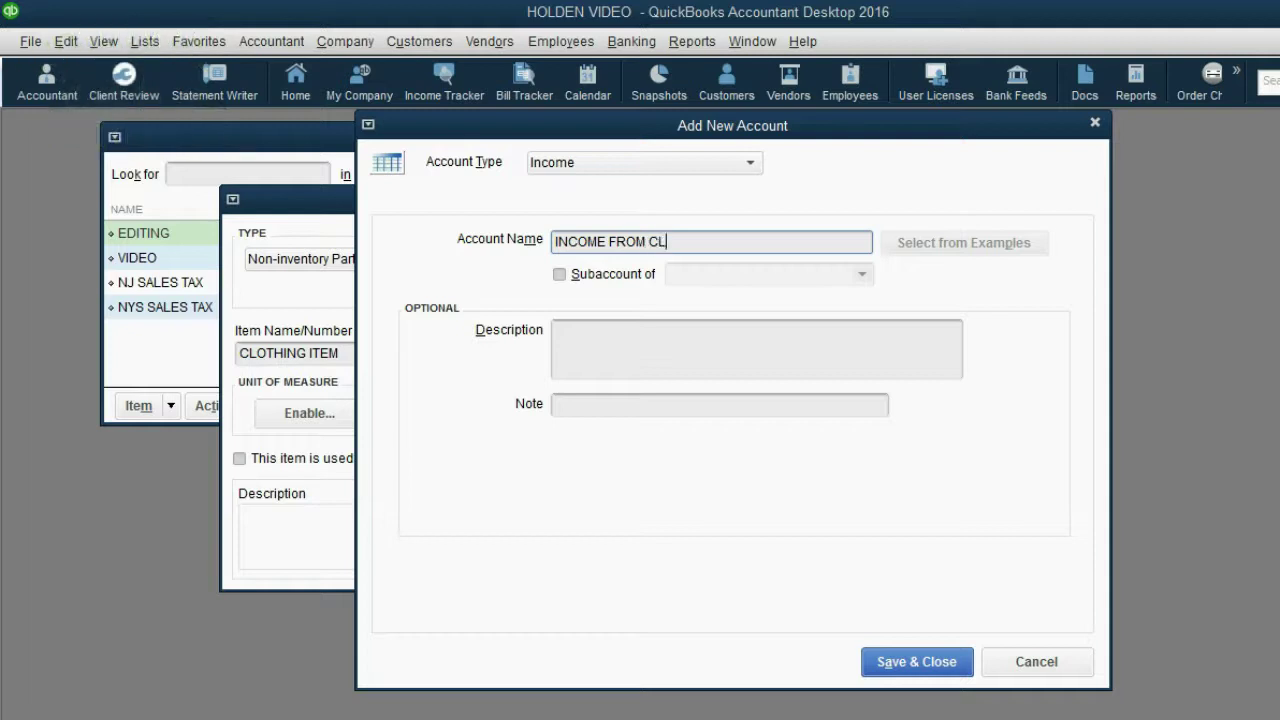
type("OTHING SALES")
left_click(901, 660)
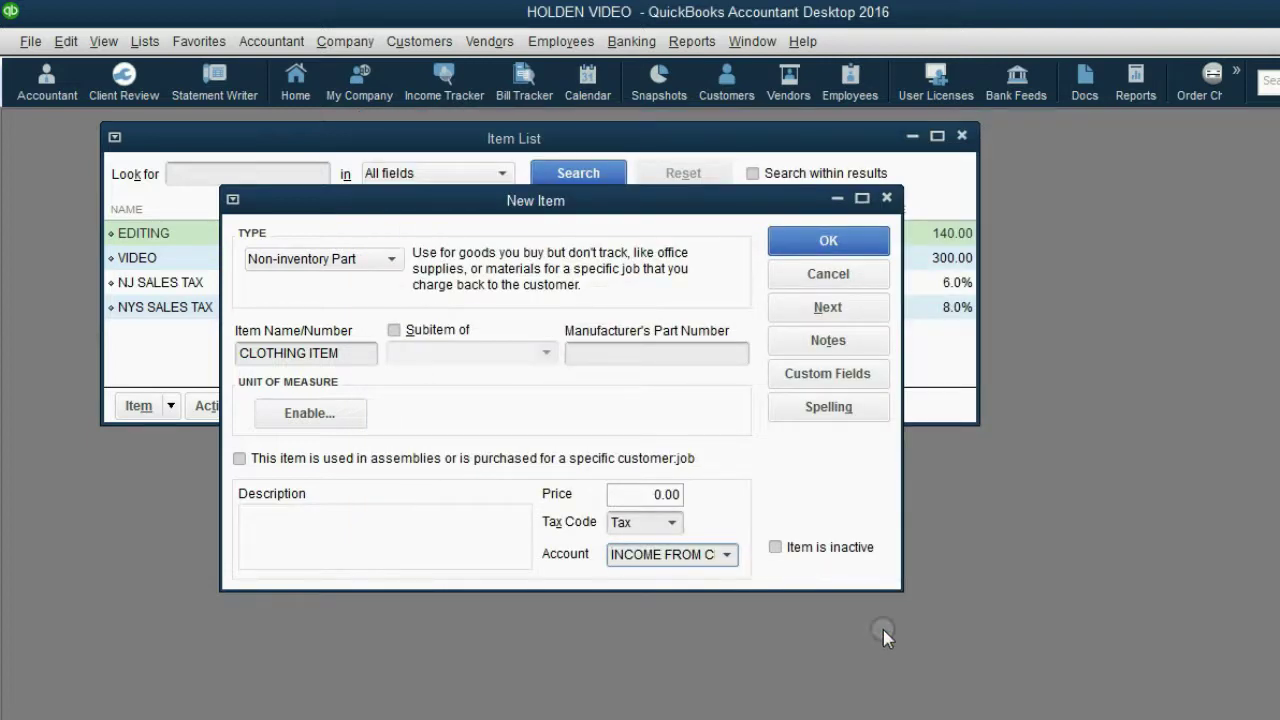
left_click(820, 245)
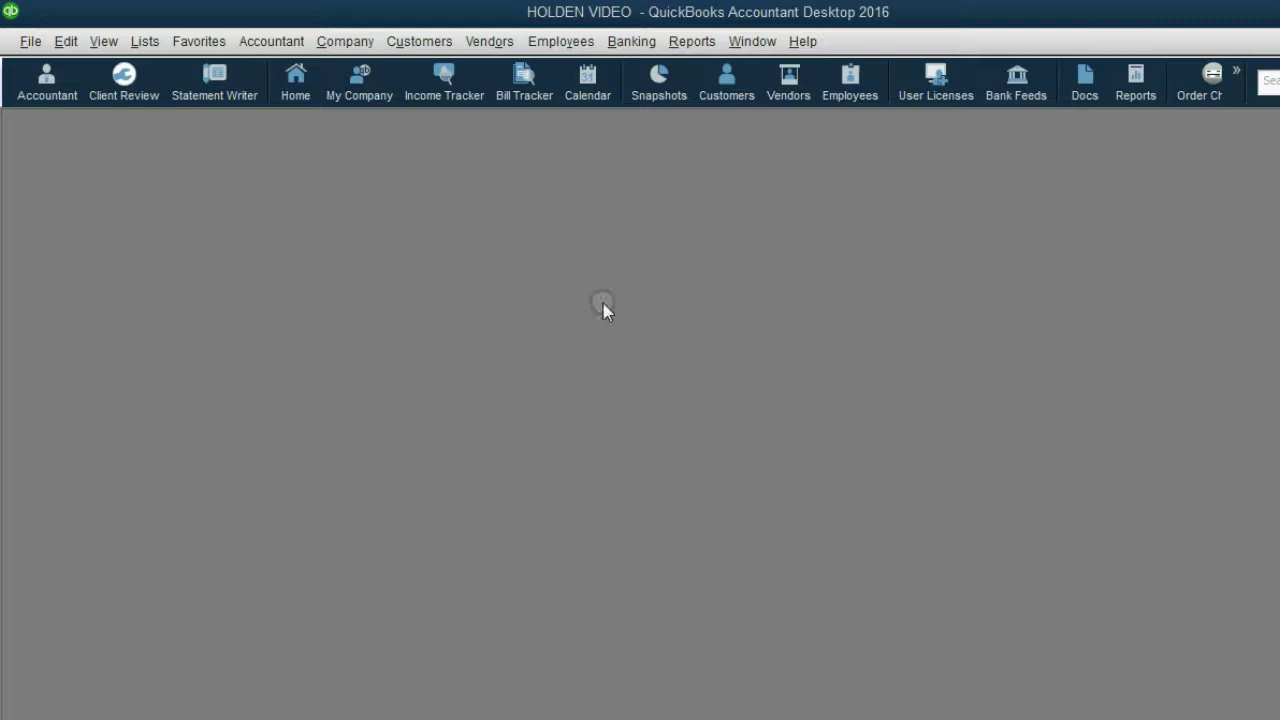
Start a cash sales receipt for the customer dated 03/01/2016
left_click(430, 42)
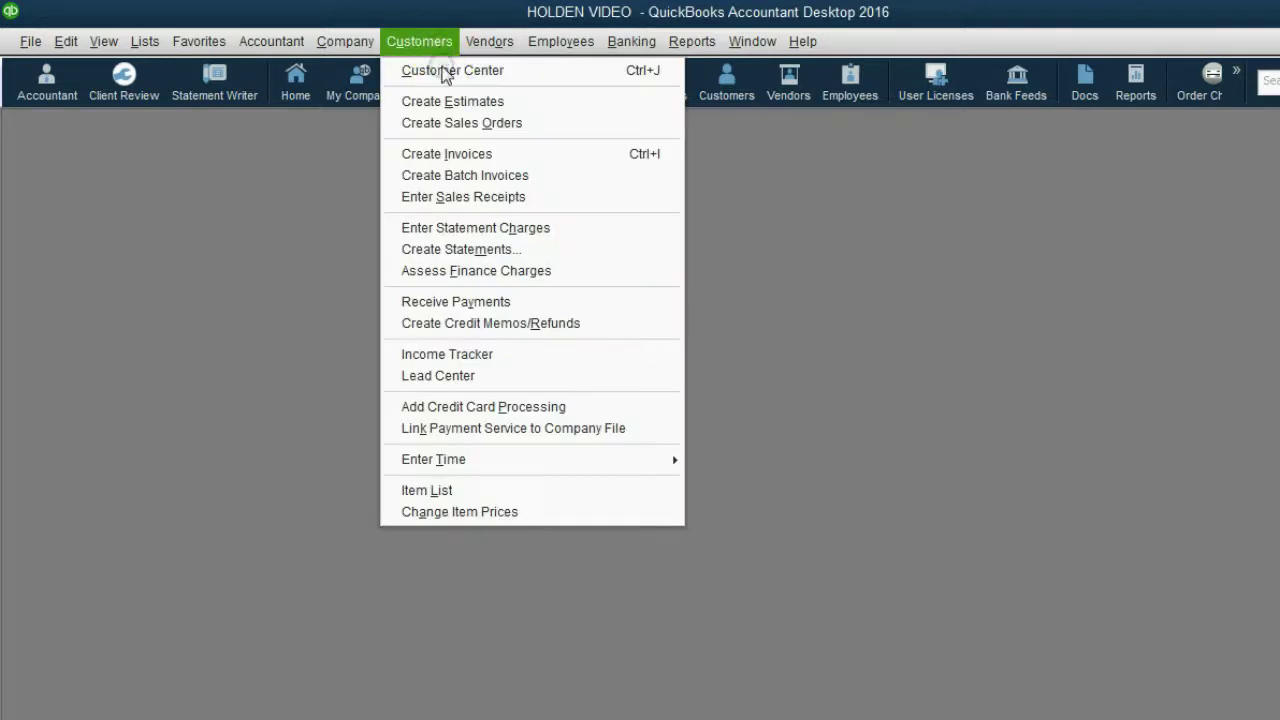
left_click(471, 205)
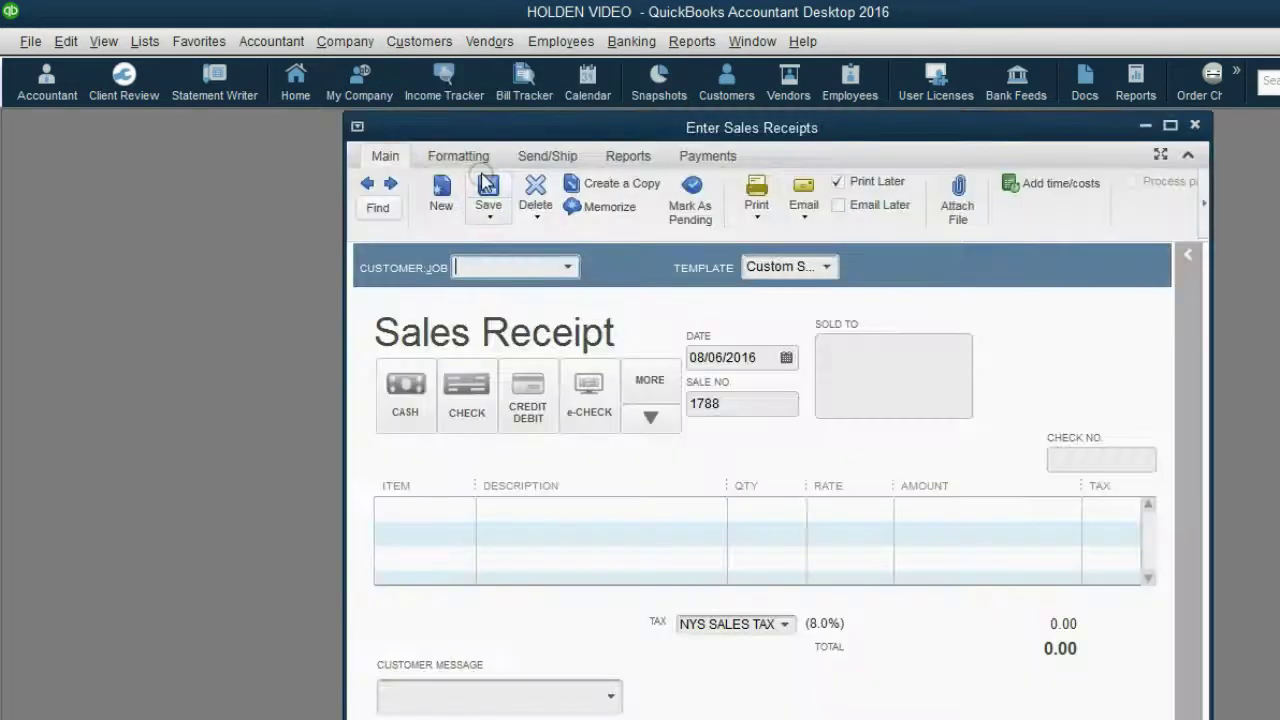
left_click_drag(481, 135, 345, 129)
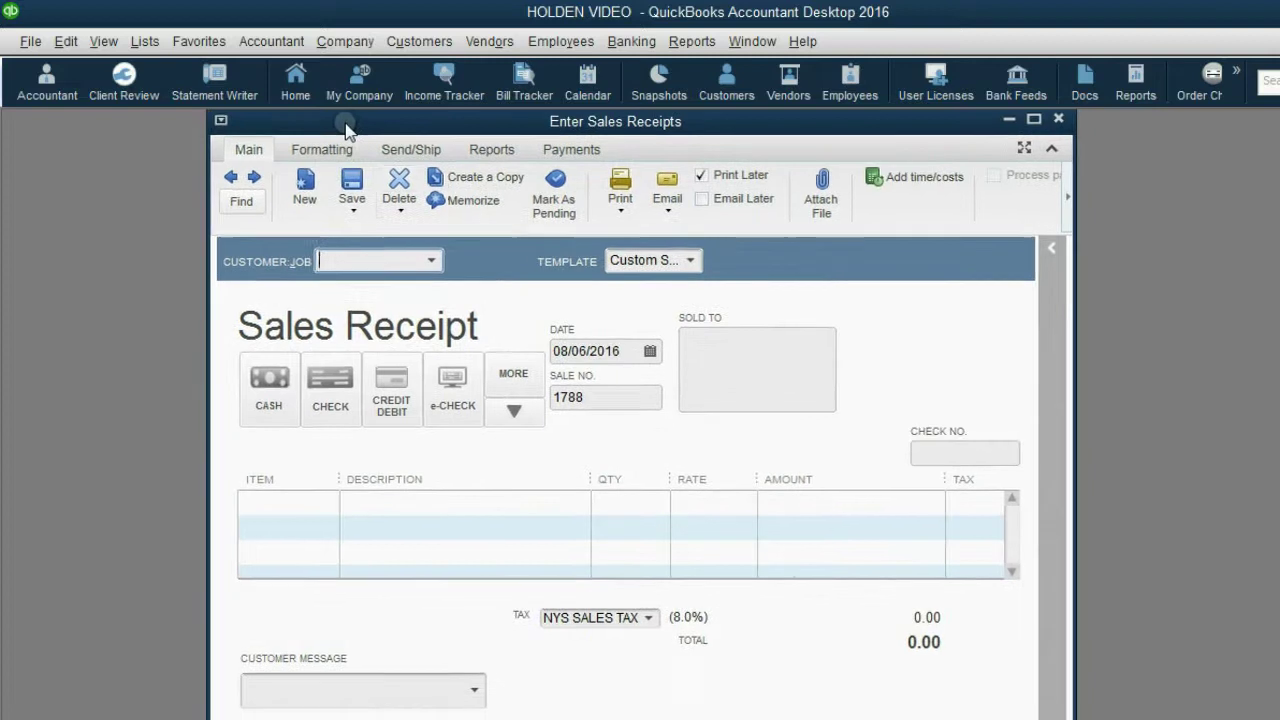
left_click(431, 261)
left_click(428, 336)
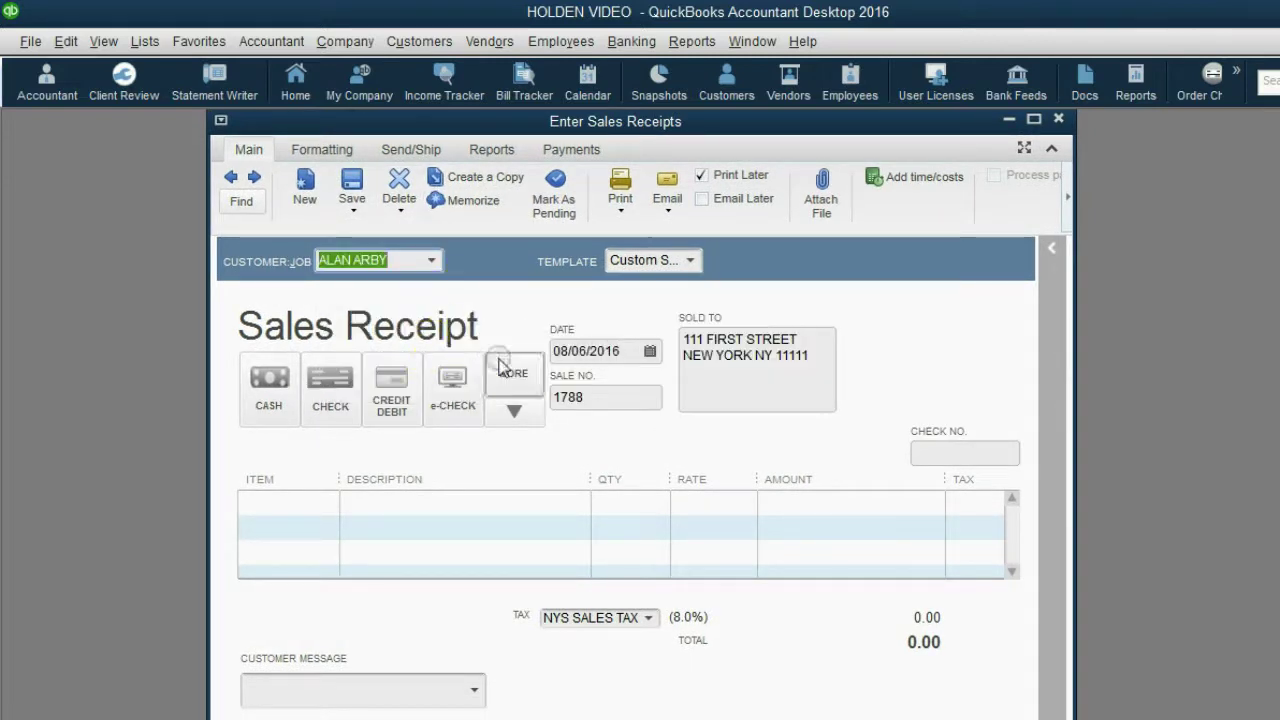
left_click(270, 394)
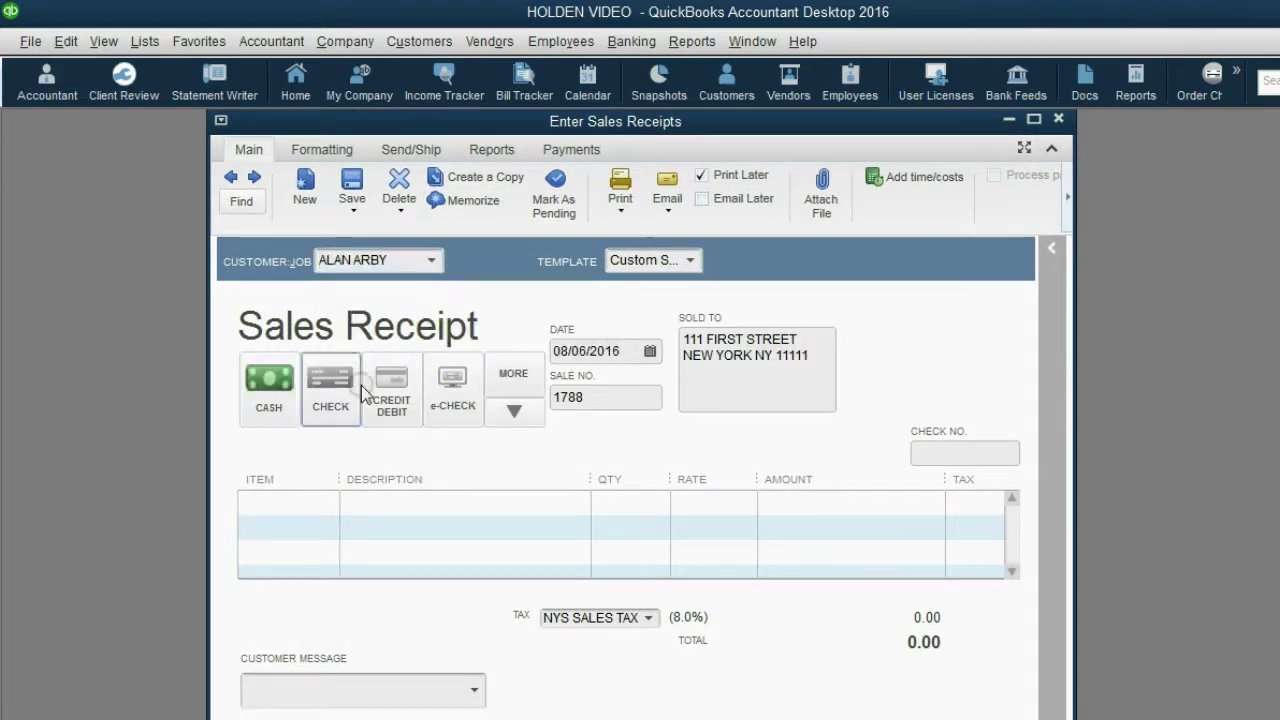
left_click(648, 351)
left_click(575, 387)
left_click(575, 387)
left_click(575, 387)
left_click(575, 387)
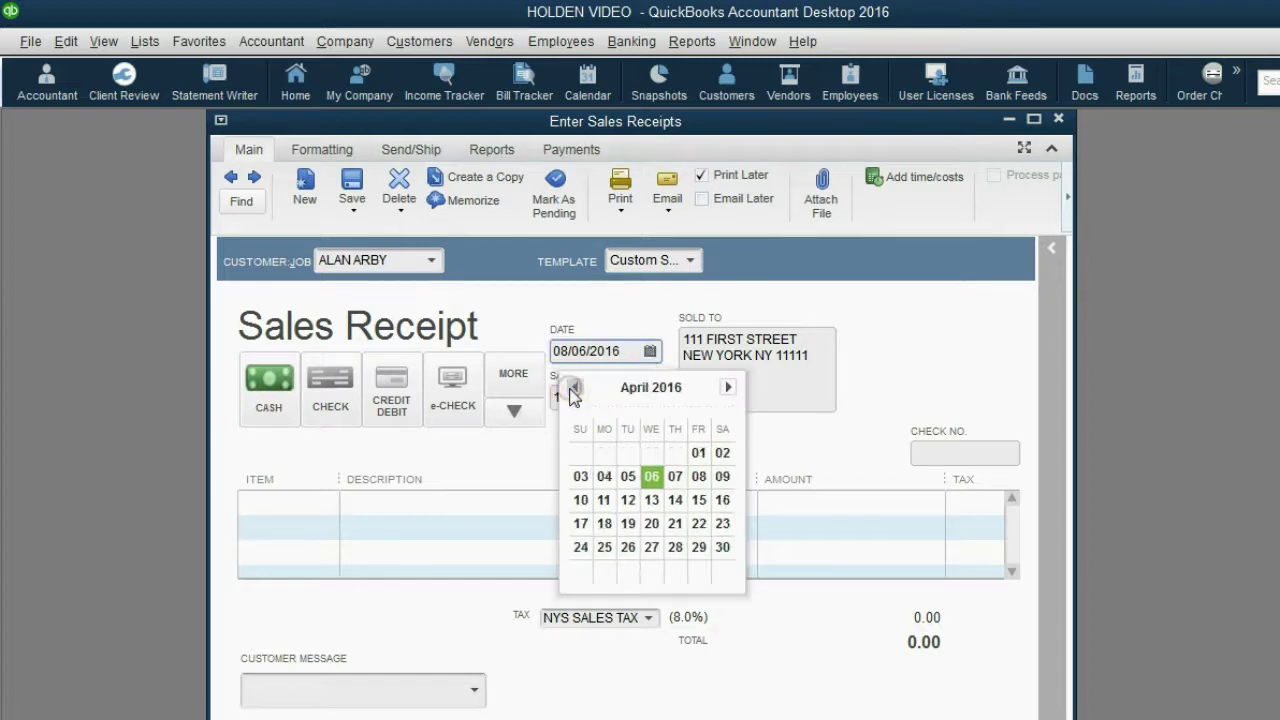
left_click(575, 387)
left_click(627, 452)
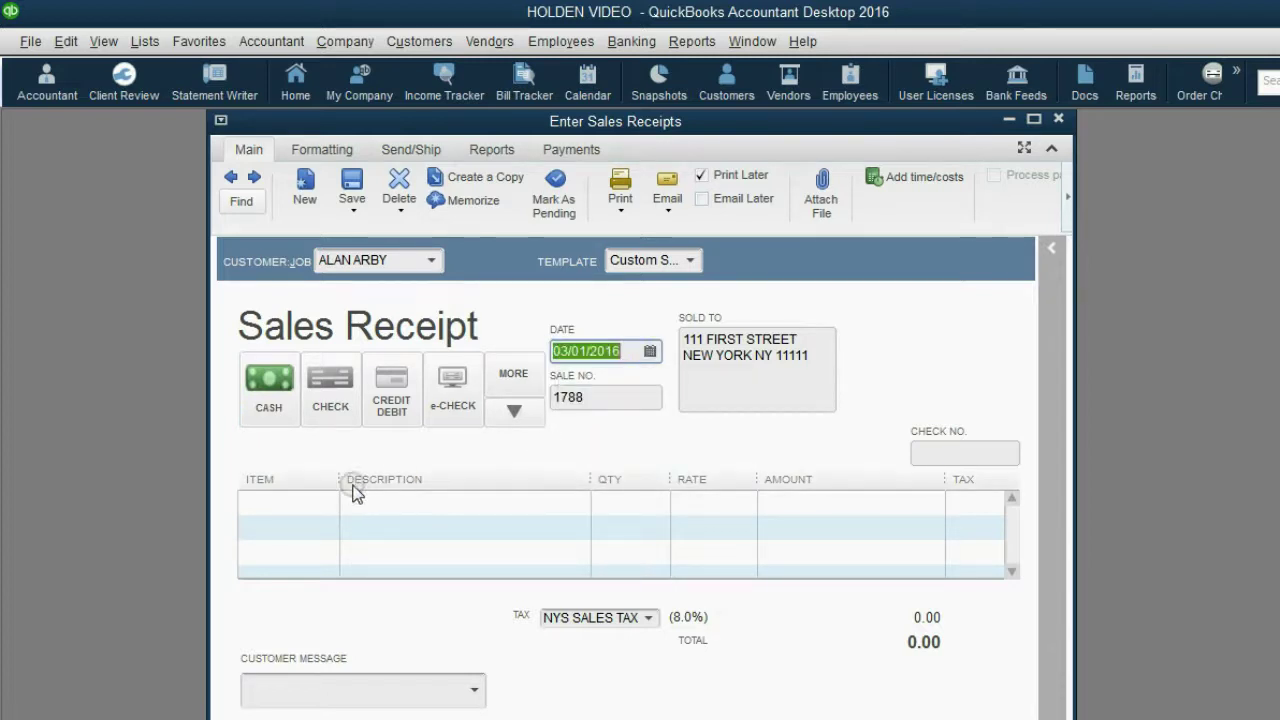
Put CLOTHING ITEM on line 1 with description T-SHIRT and quantity 4
left_click(327, 498)
left_click(327, 500)
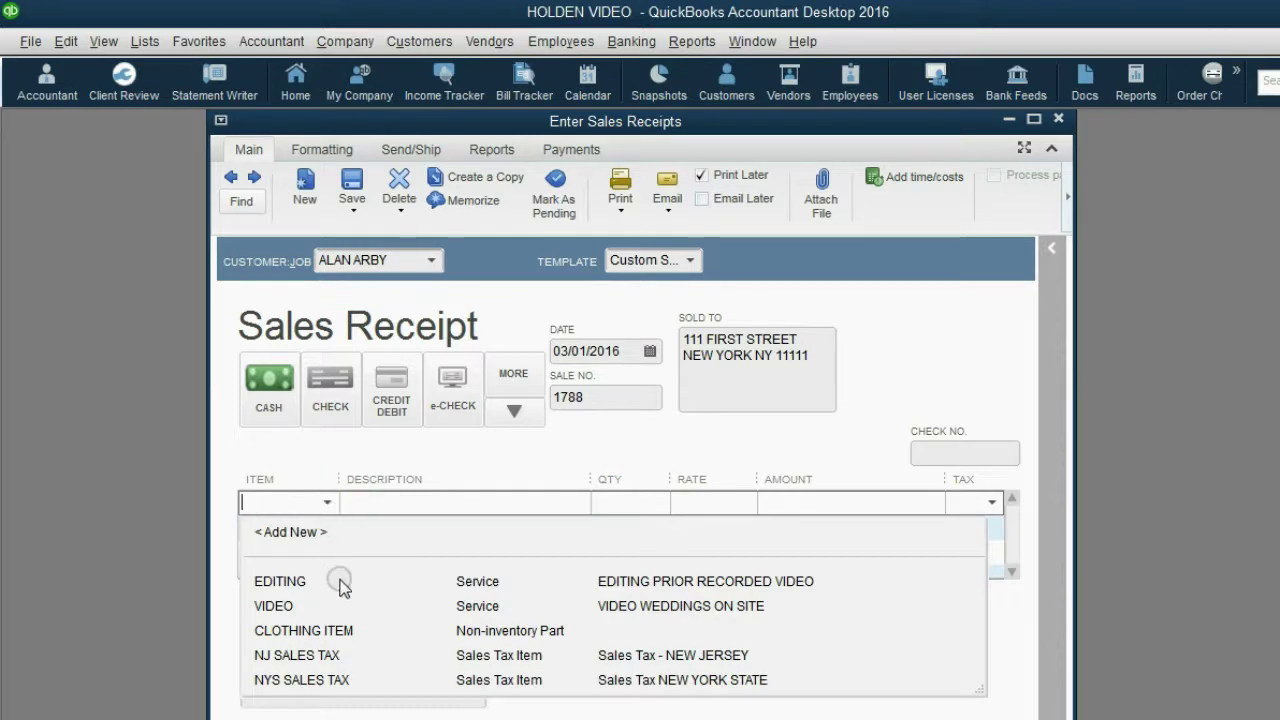
left_click(343, 632)
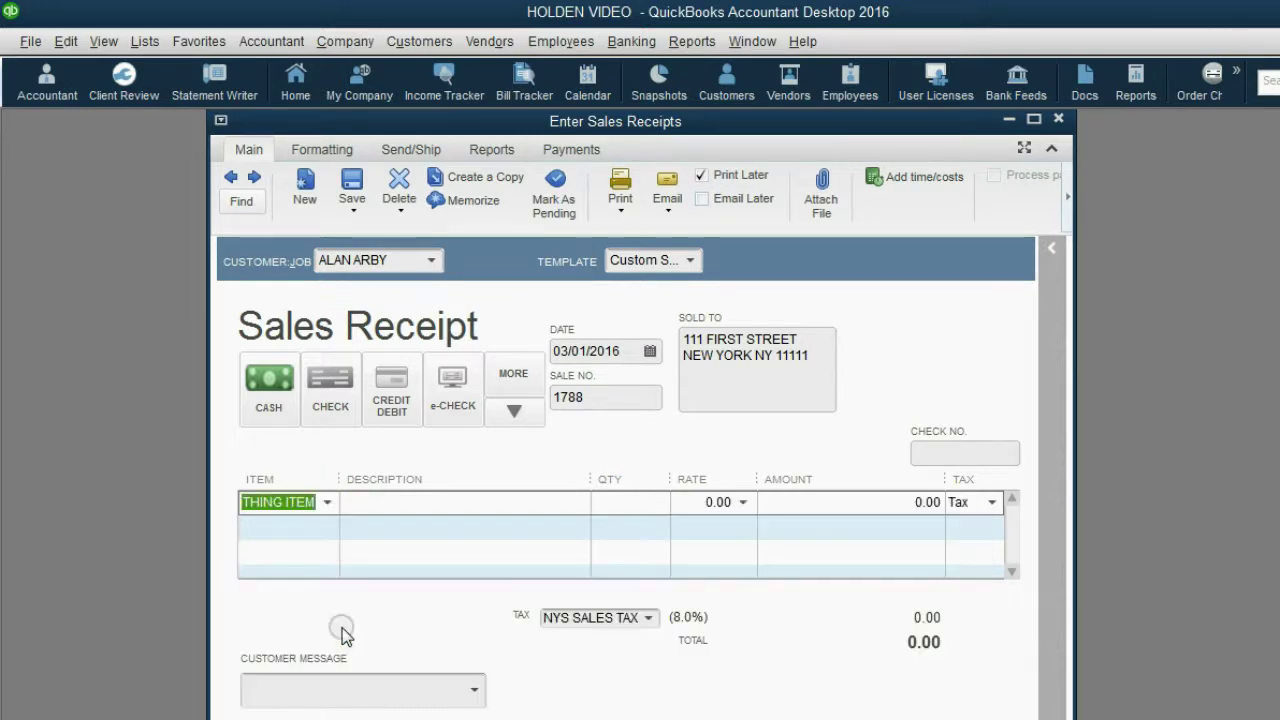
left_click(620, 501)
type("4")
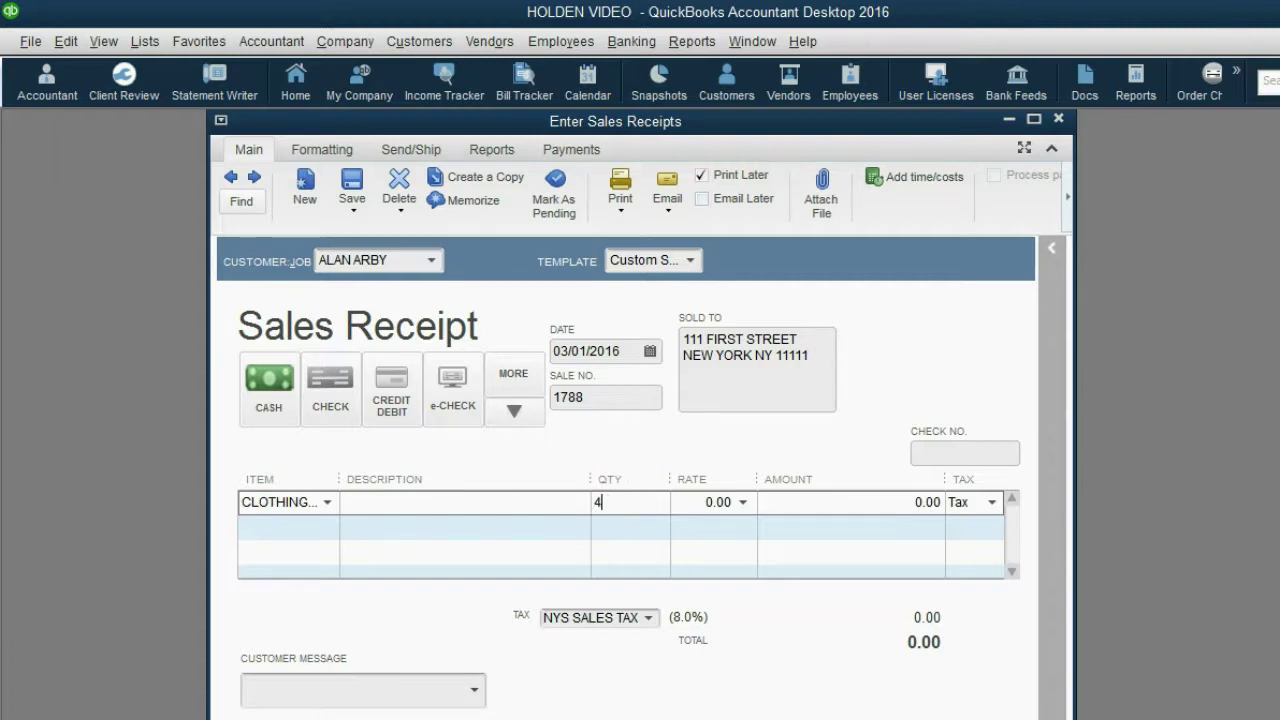
key("Tab")
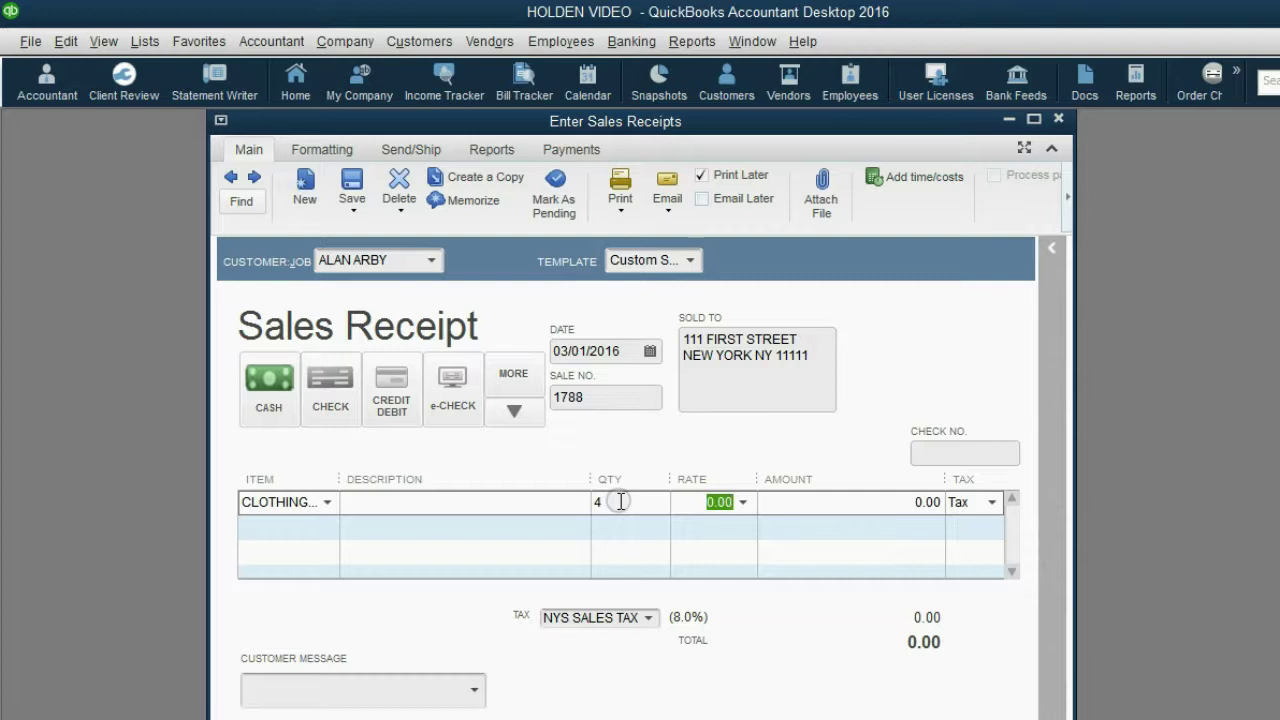
left_click(504, 501)
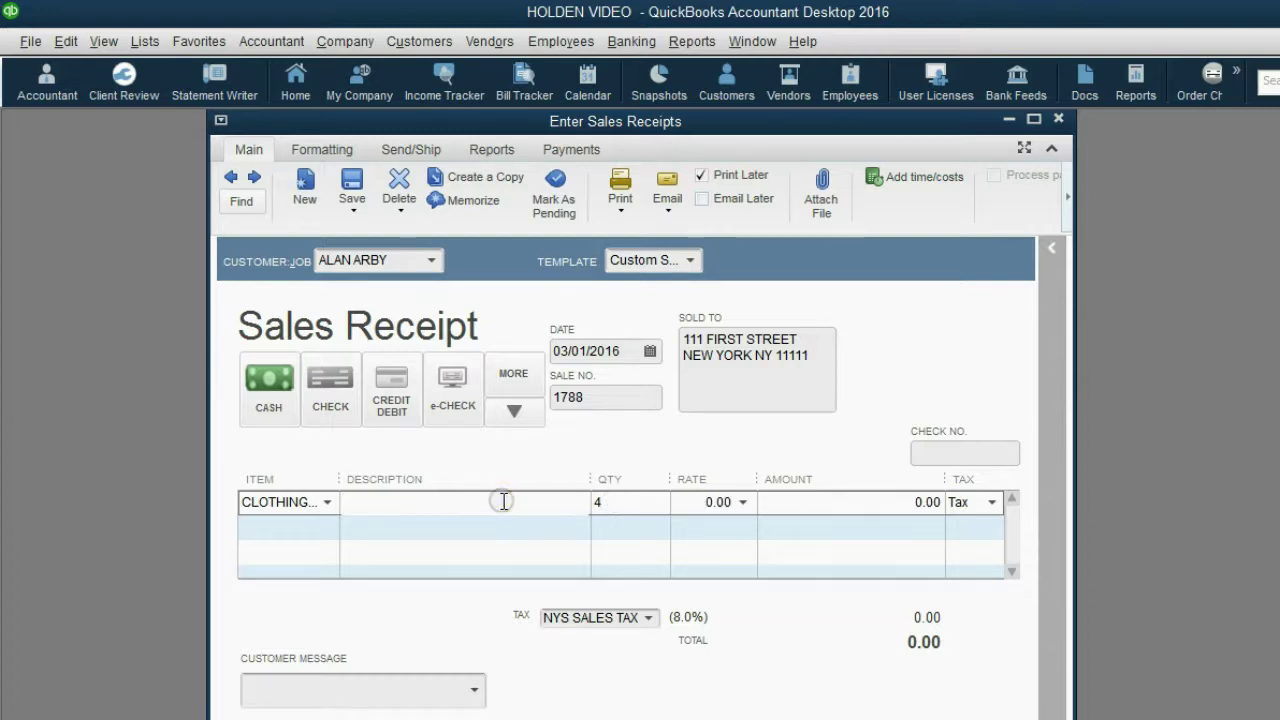
type("T-SHIRT")
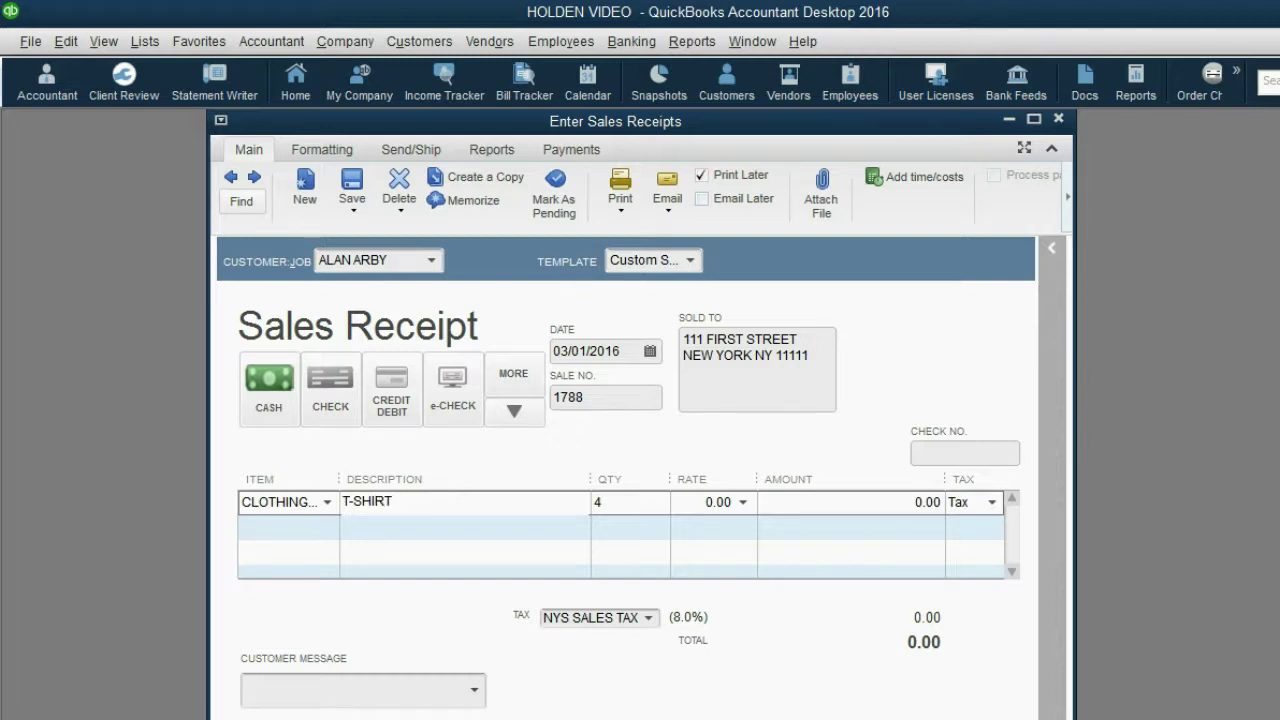
Set the first line's rate to 25.00, giving a 100.00 amount, and dismiss the Price Levels notice
left_click(621, 503)
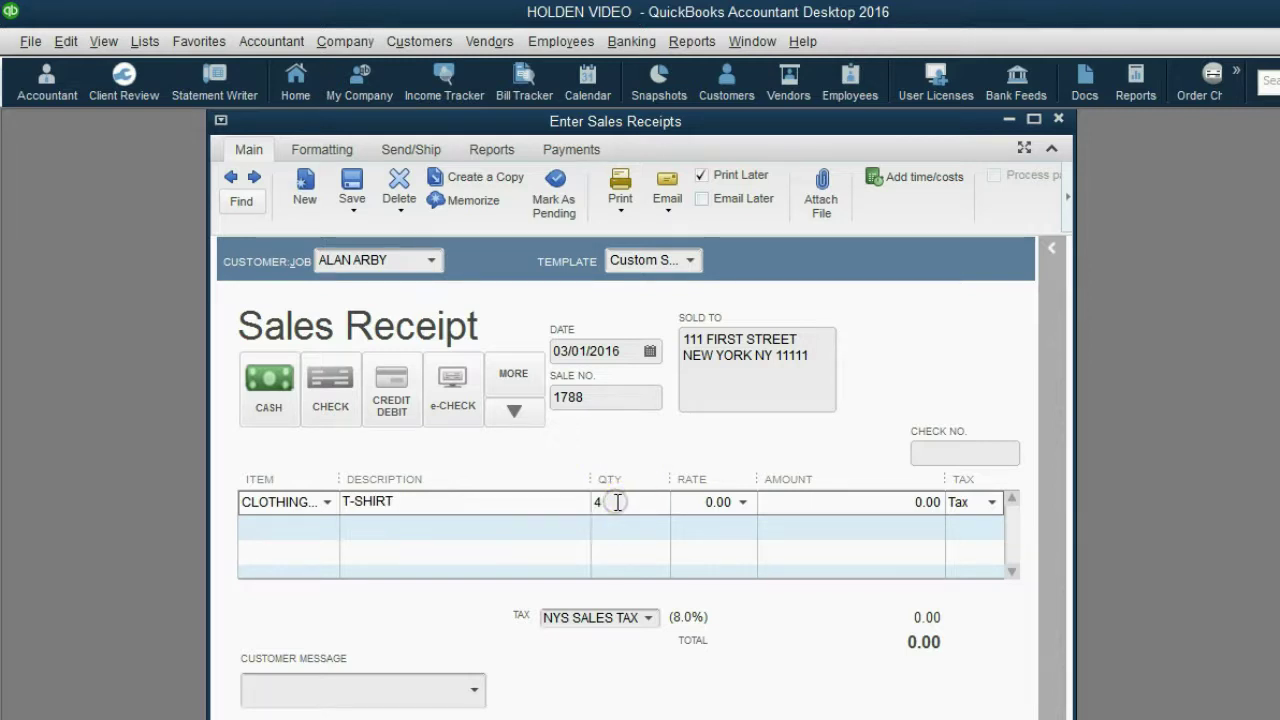
left_click(653, 508)
left_click(704, 505)
left_click(738, 503)
left_click(732, 407)
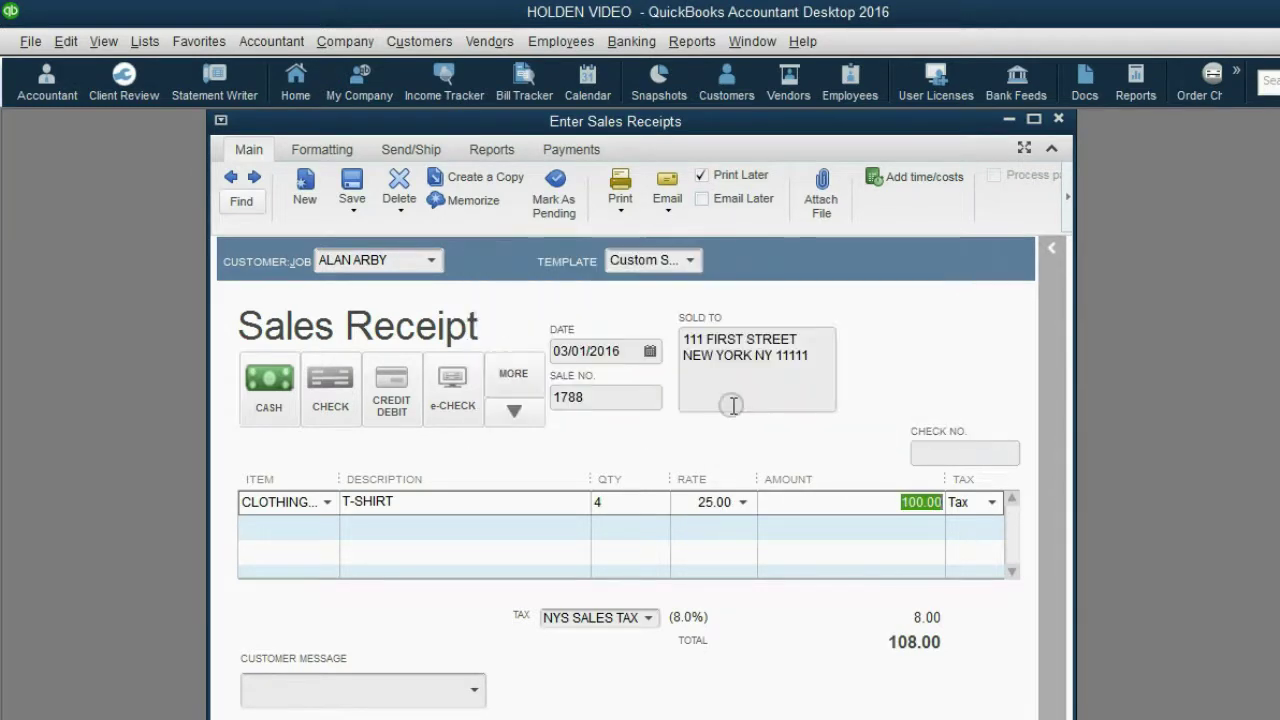
left_click(866, 500)
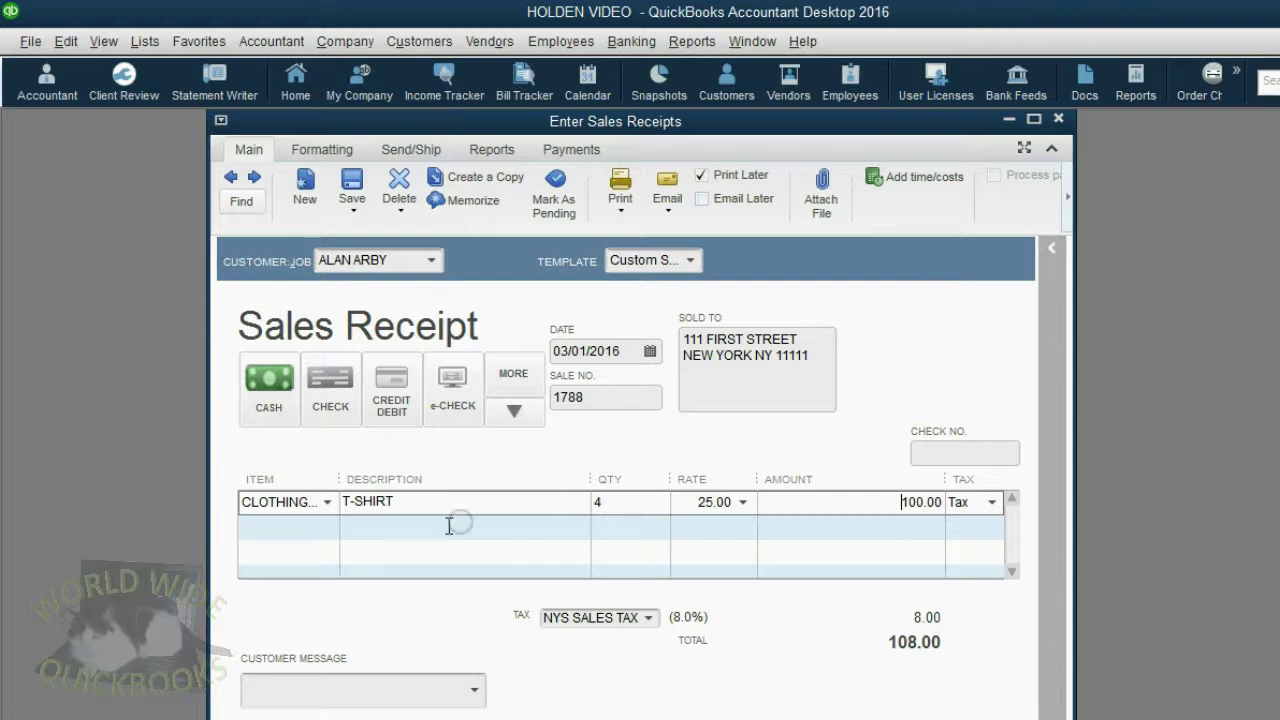
Add a second CLOTHING ITEM line: T-SHIRT, quantity 2 at 25.00, amount 50.00
left_click(328, 528)
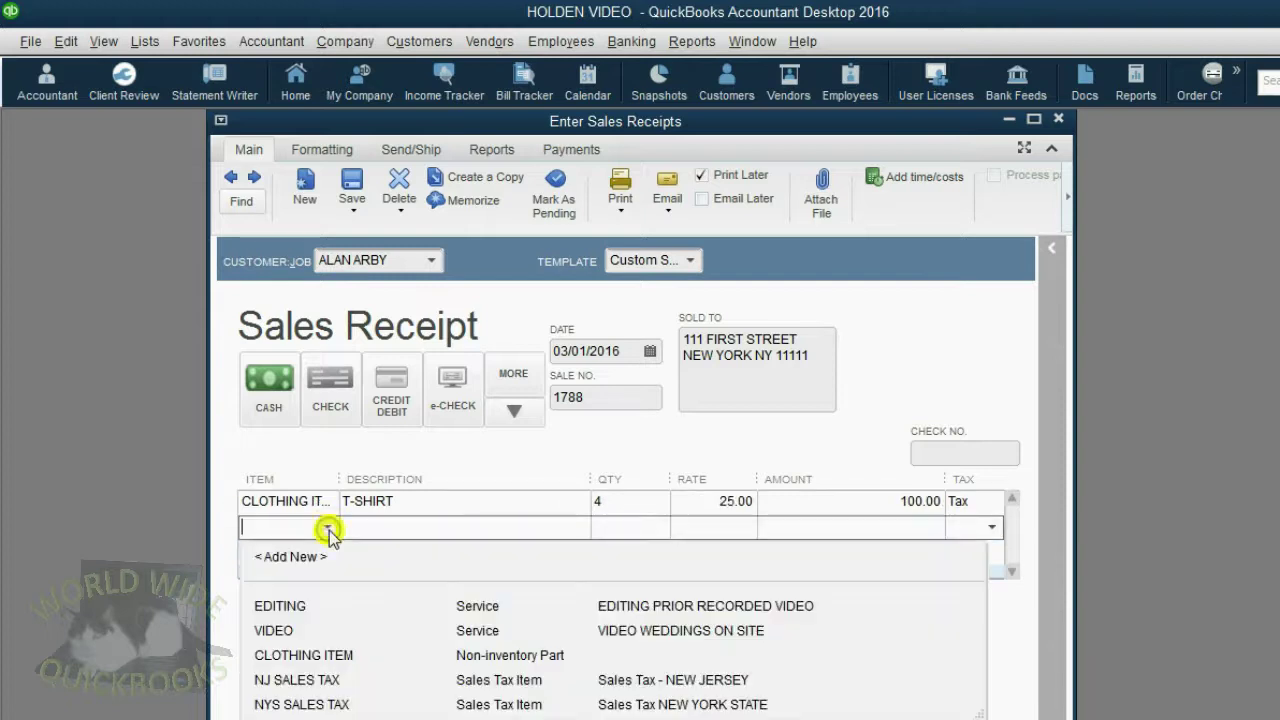
left_click(323, 655)
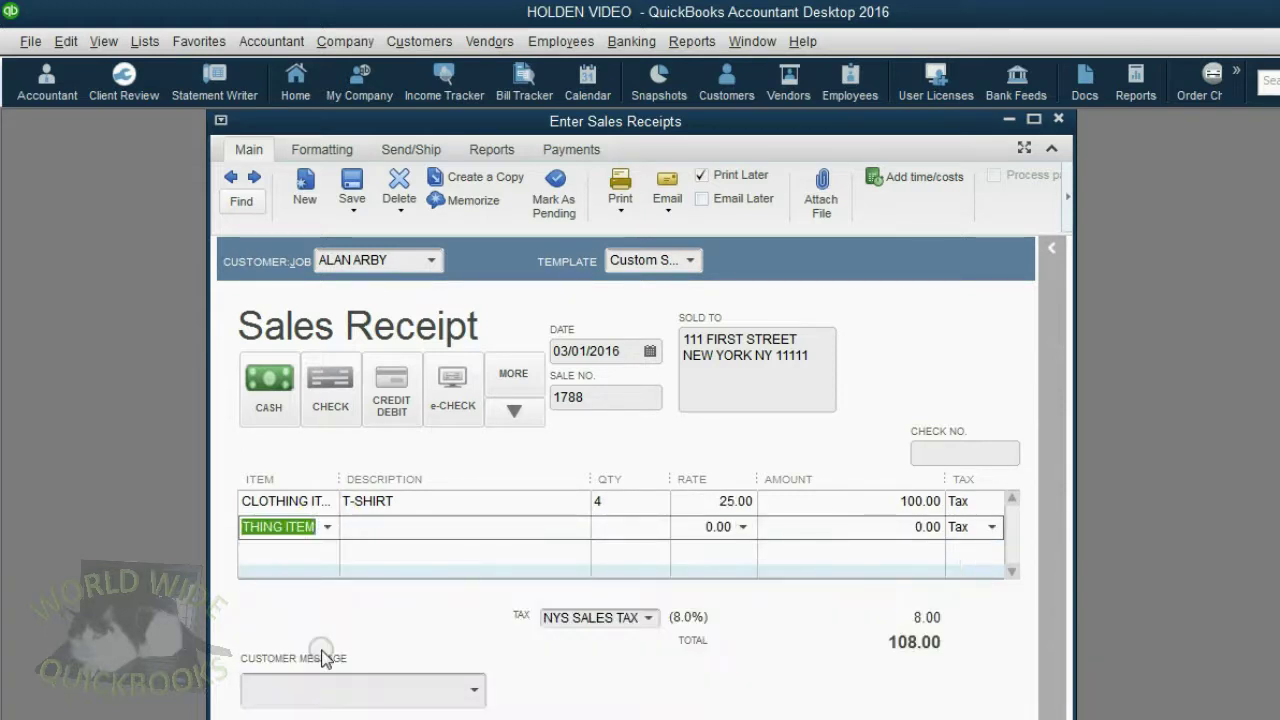
left_click(563, 527)
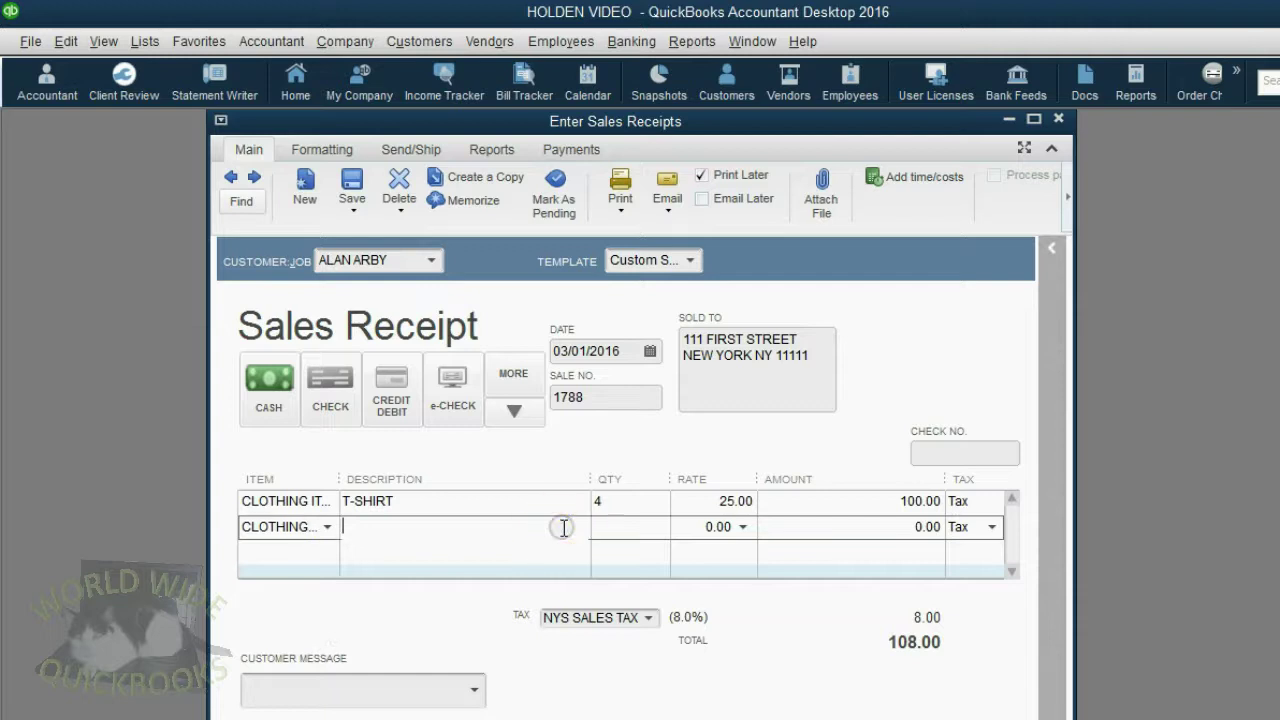
type("T-SHIRT")
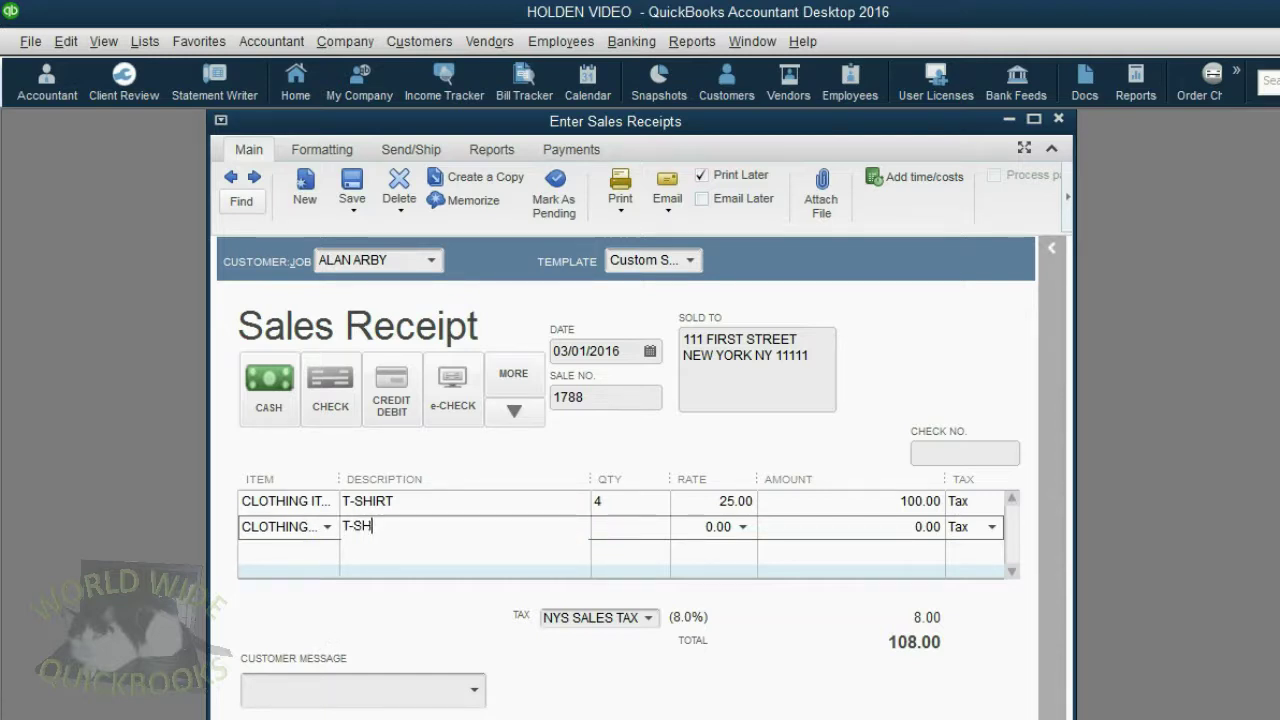
left_click(635, 533)
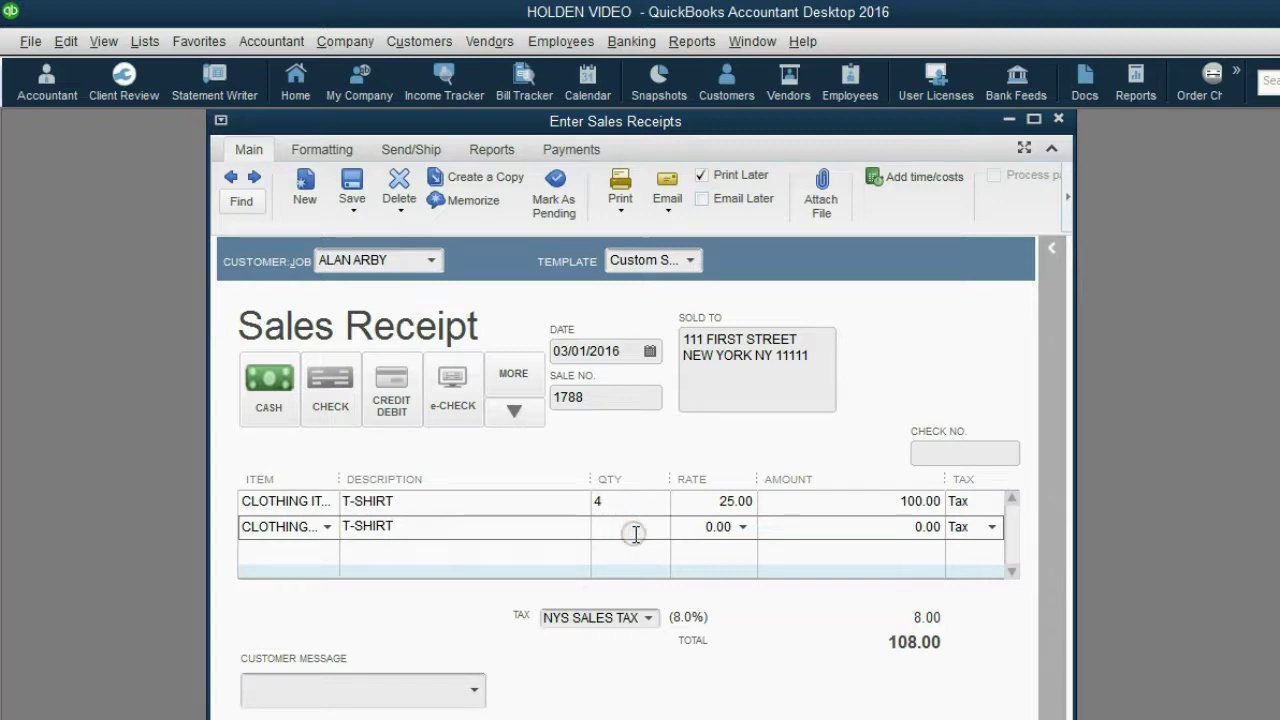
type("2")
left_click(730, 527)
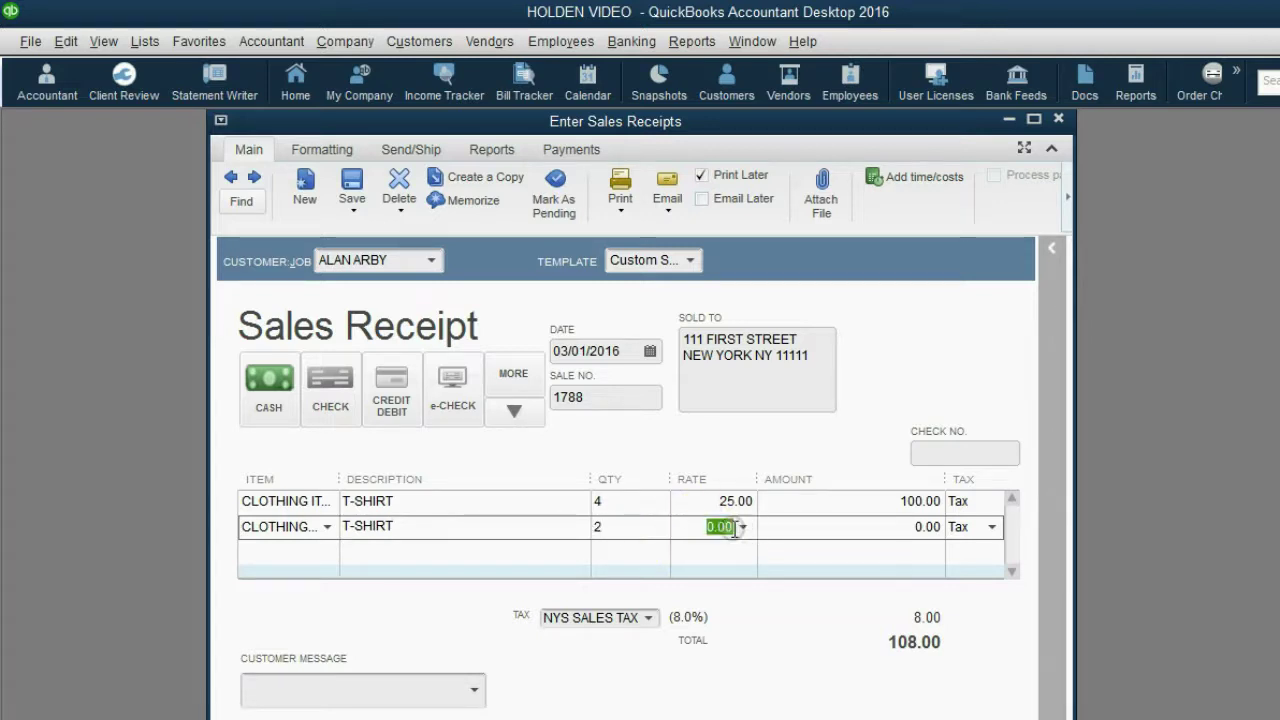
type("25")
key("Tab")
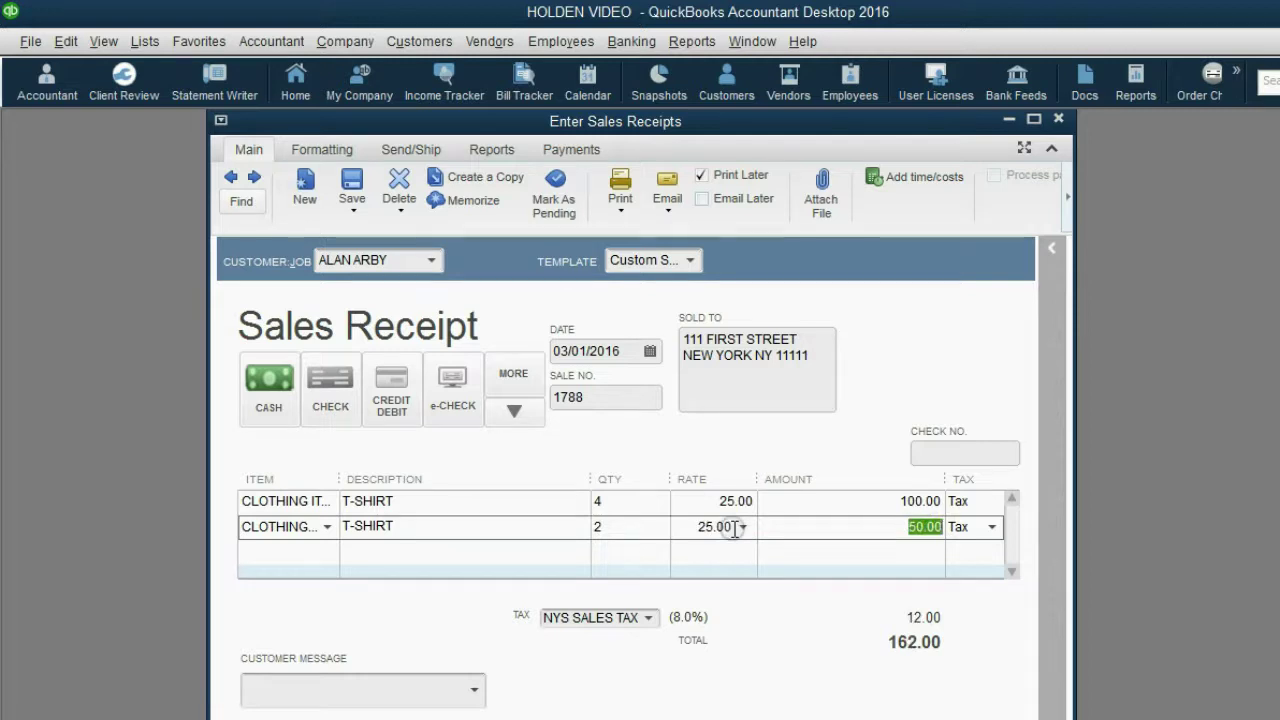
left_click(800, 524)
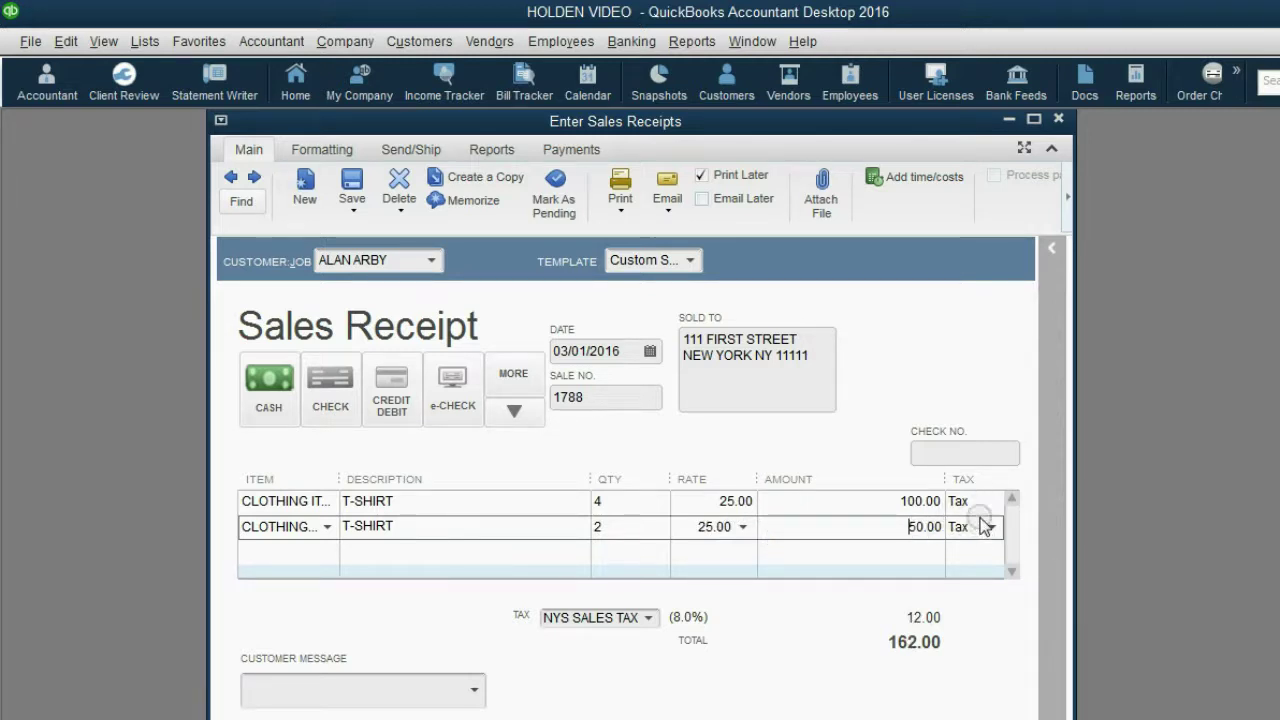
left_click(930, 618)
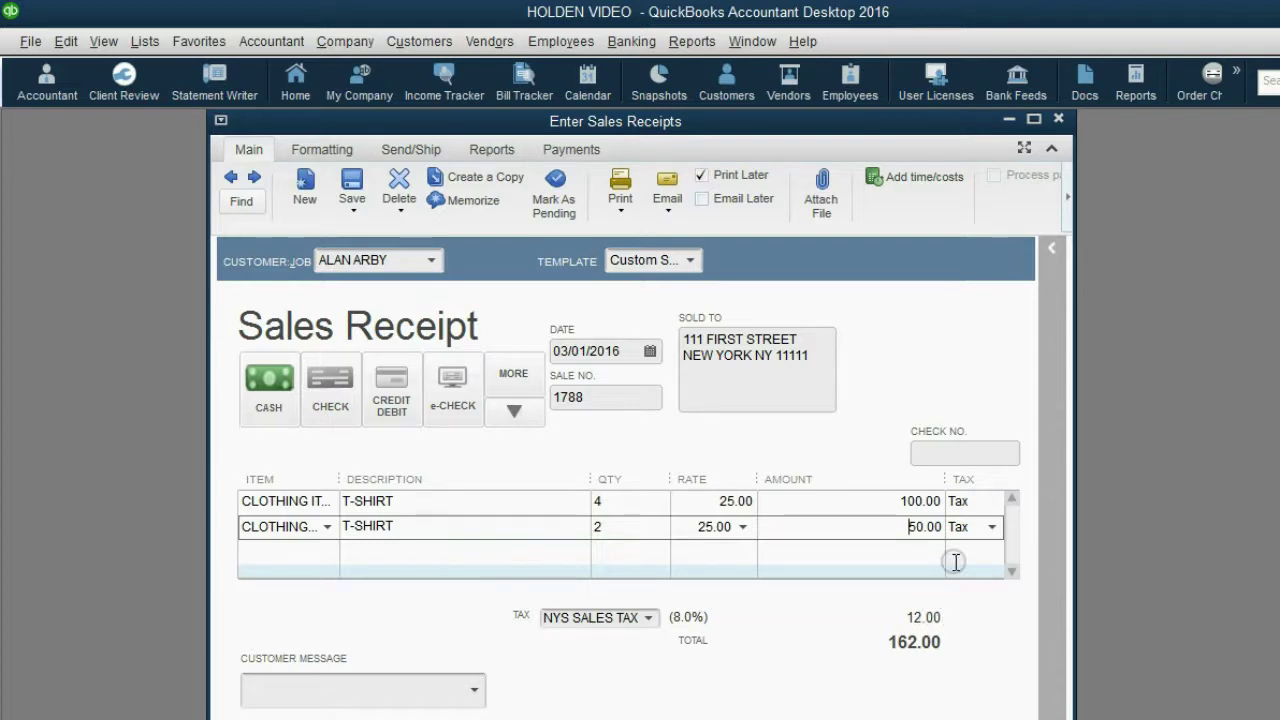
Set the second T-shirt line's tax code to Non, dropping tax to 8.00 and total to 158.00
left_click(863, 501)
left_click(860, 528)
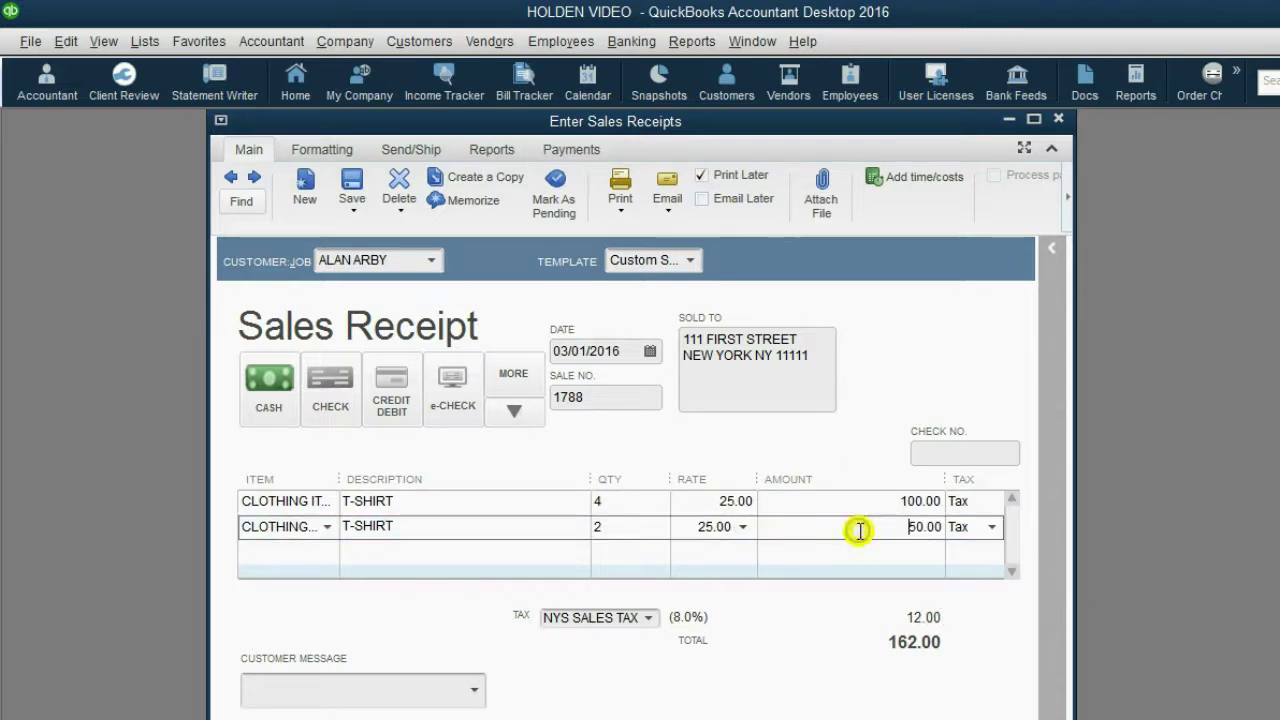
left_click(992, 527)
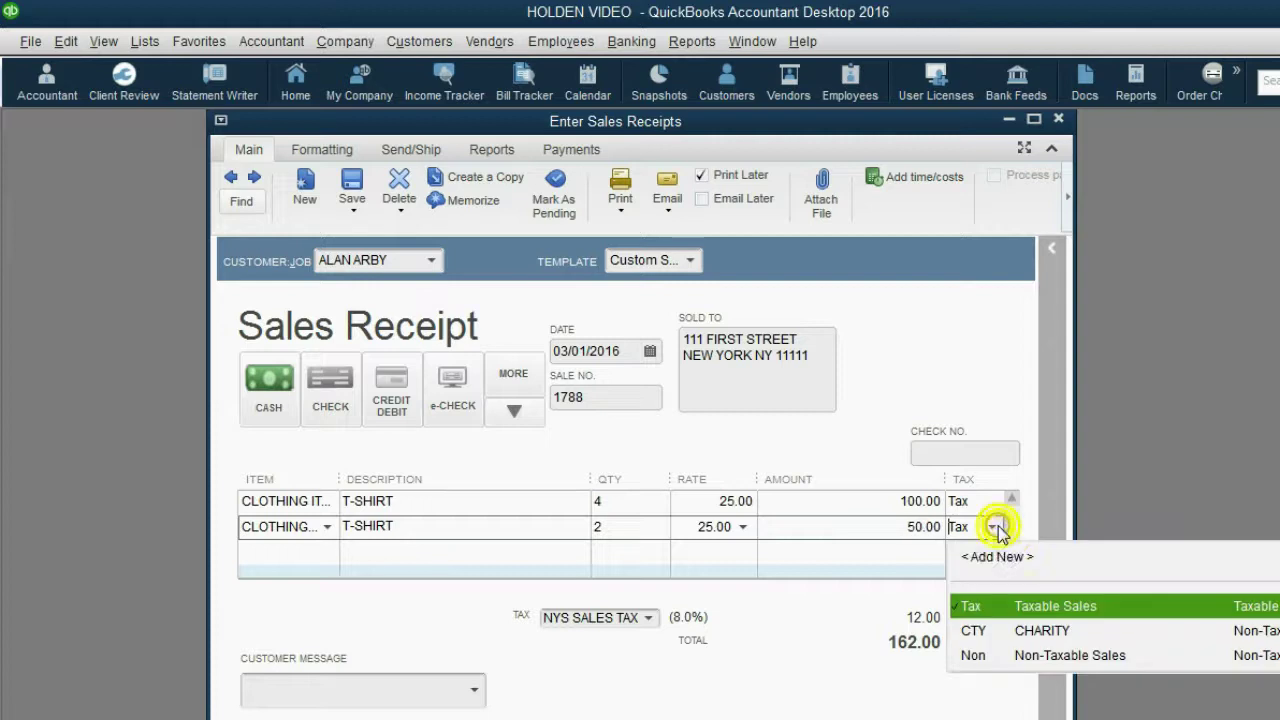
left_click(990, 655)
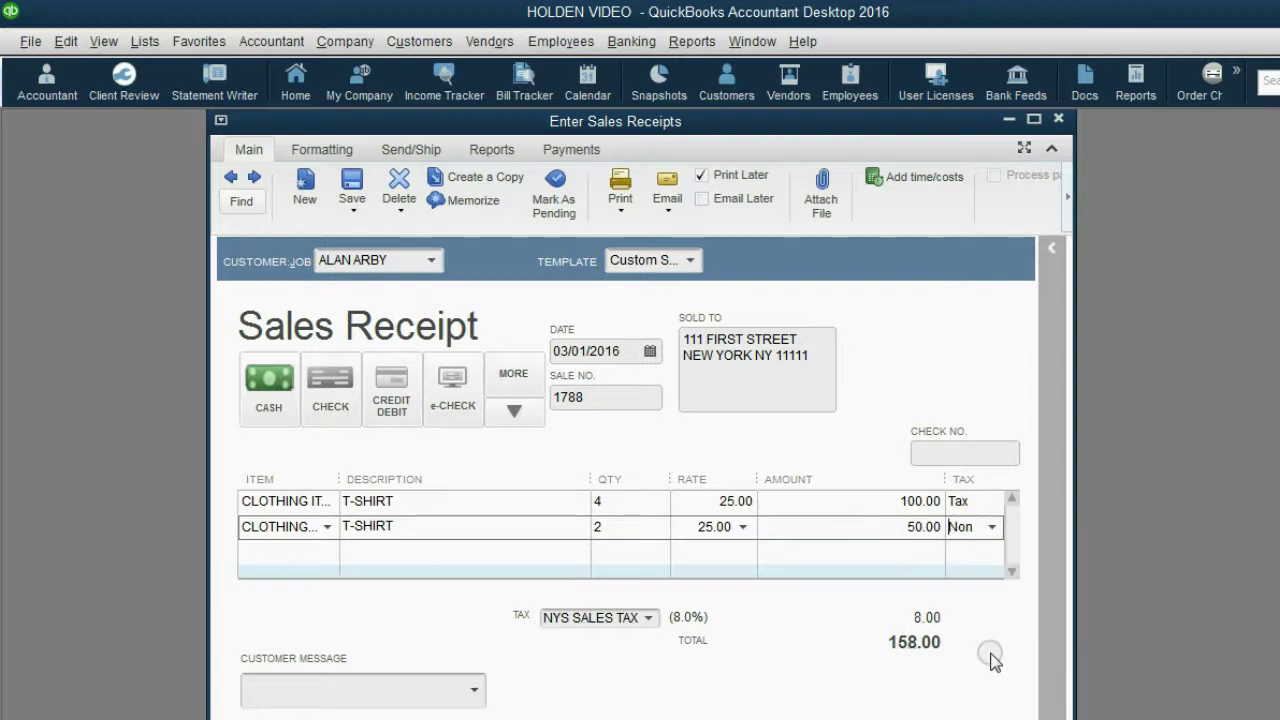
left_click(802, 499)
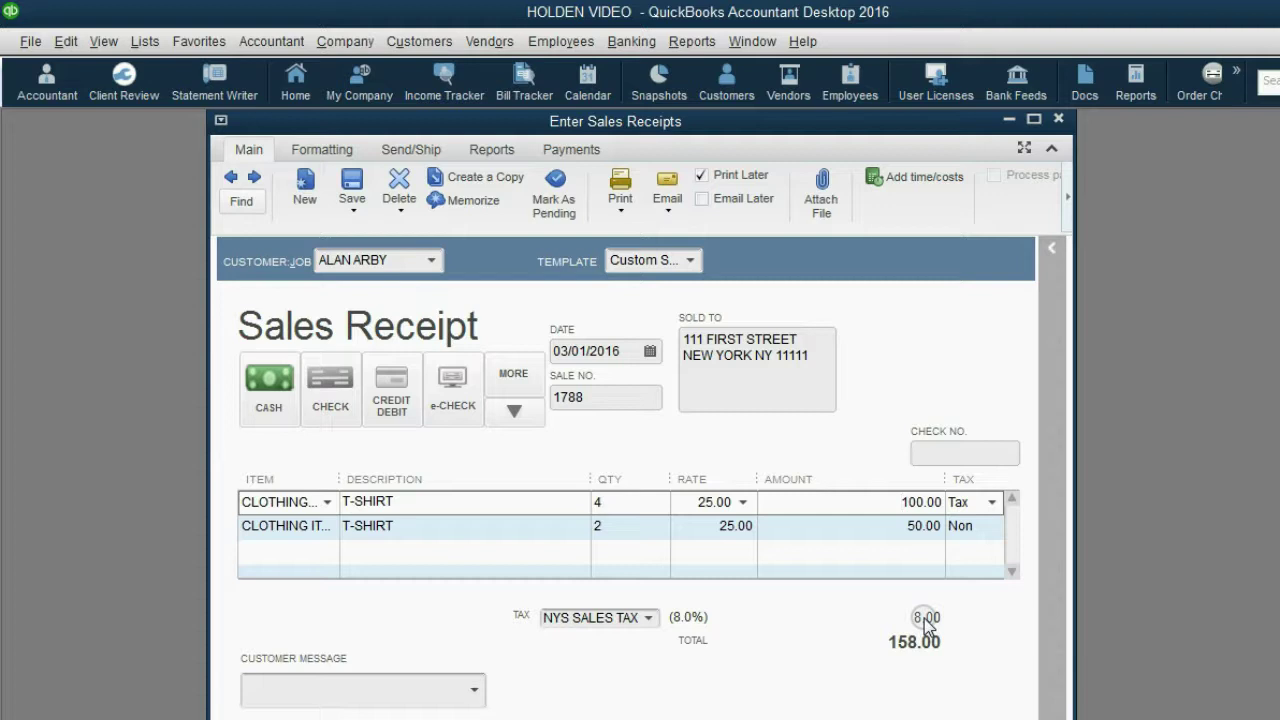
left_click(632, 526)
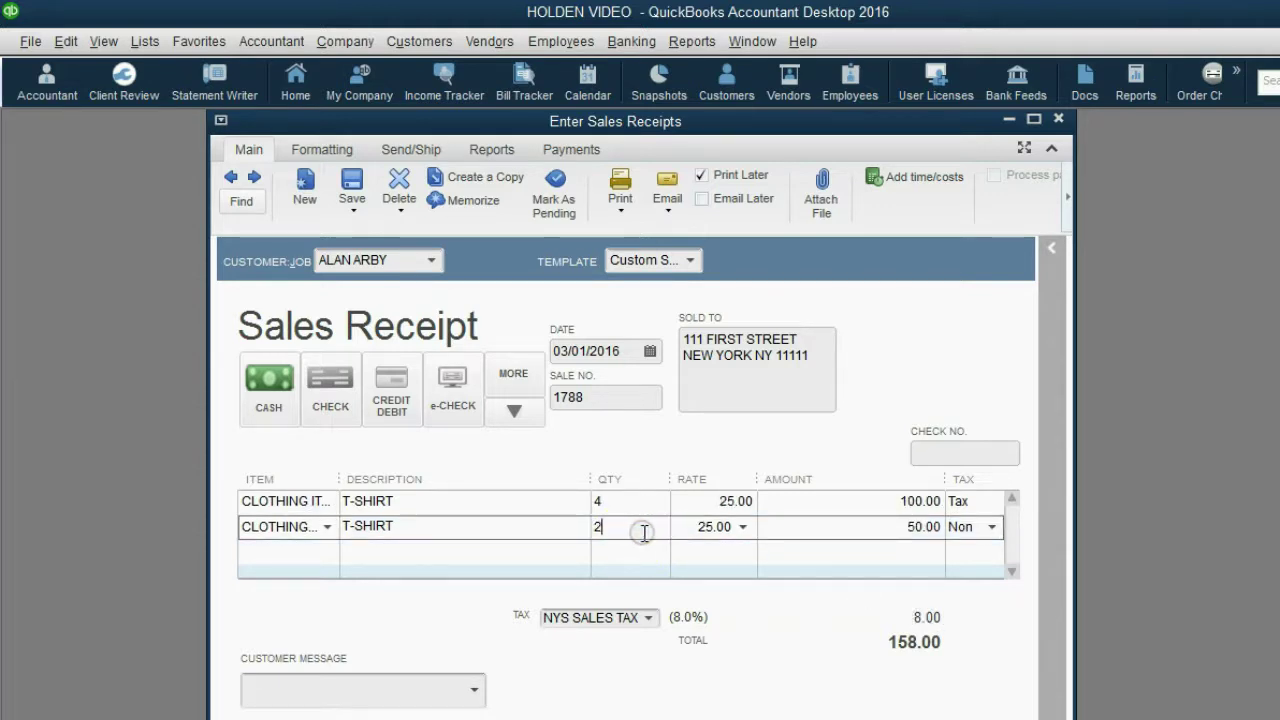
left_click(490, 552)
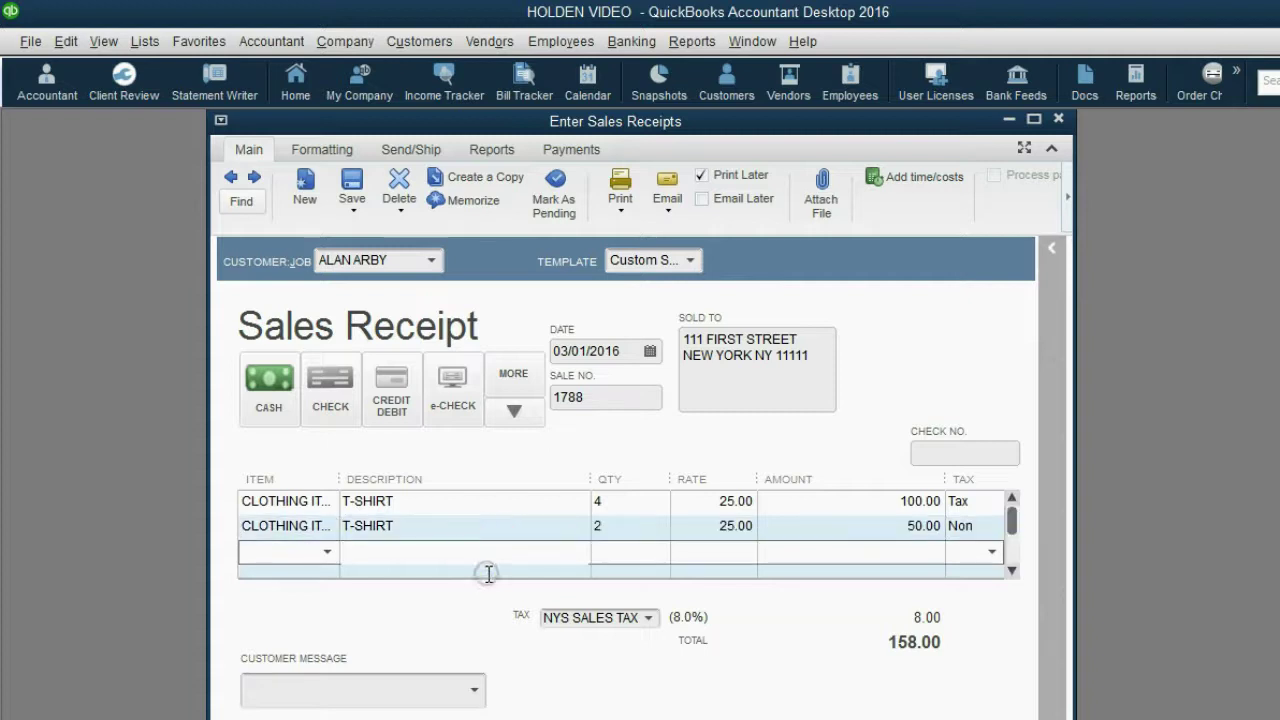
left_click(885, 525)
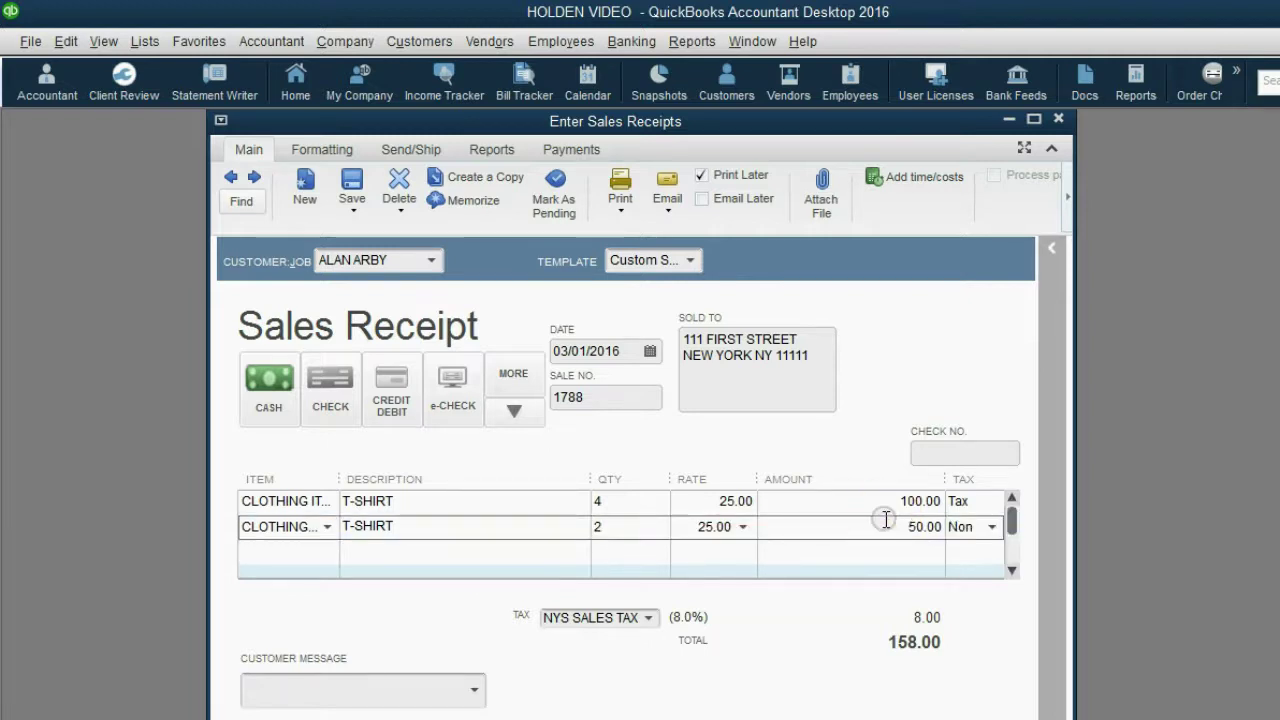
left_click_drag(706, 121, 798, 130)
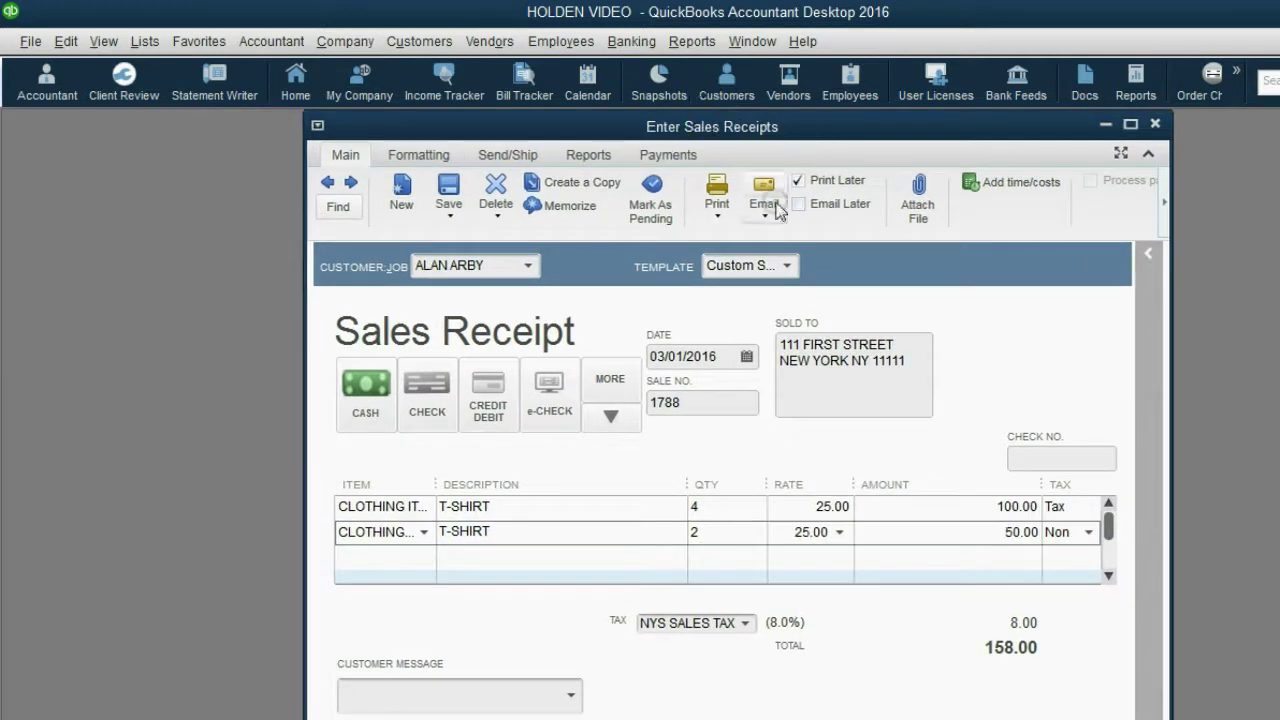
Close the receipt and open the Sales Tax Liability report for All dates
left_click(851, 716)
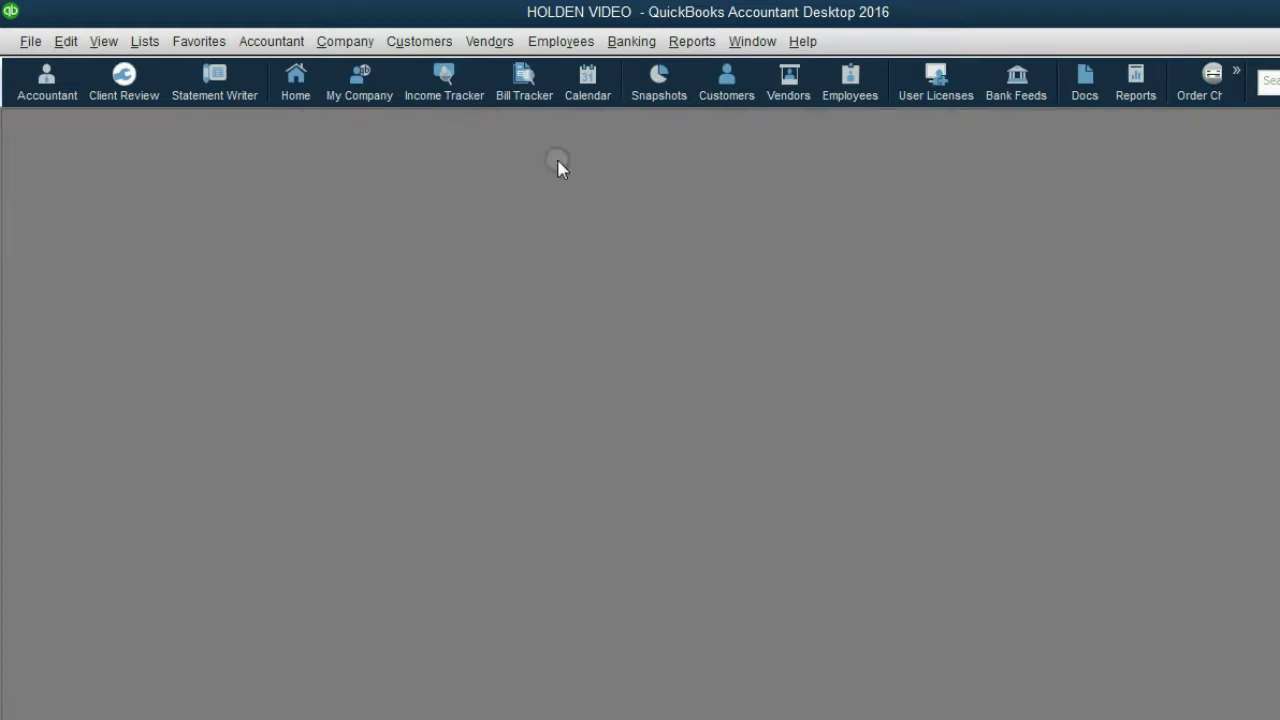
left_click(485, 43)
mouse_move(531, 178)
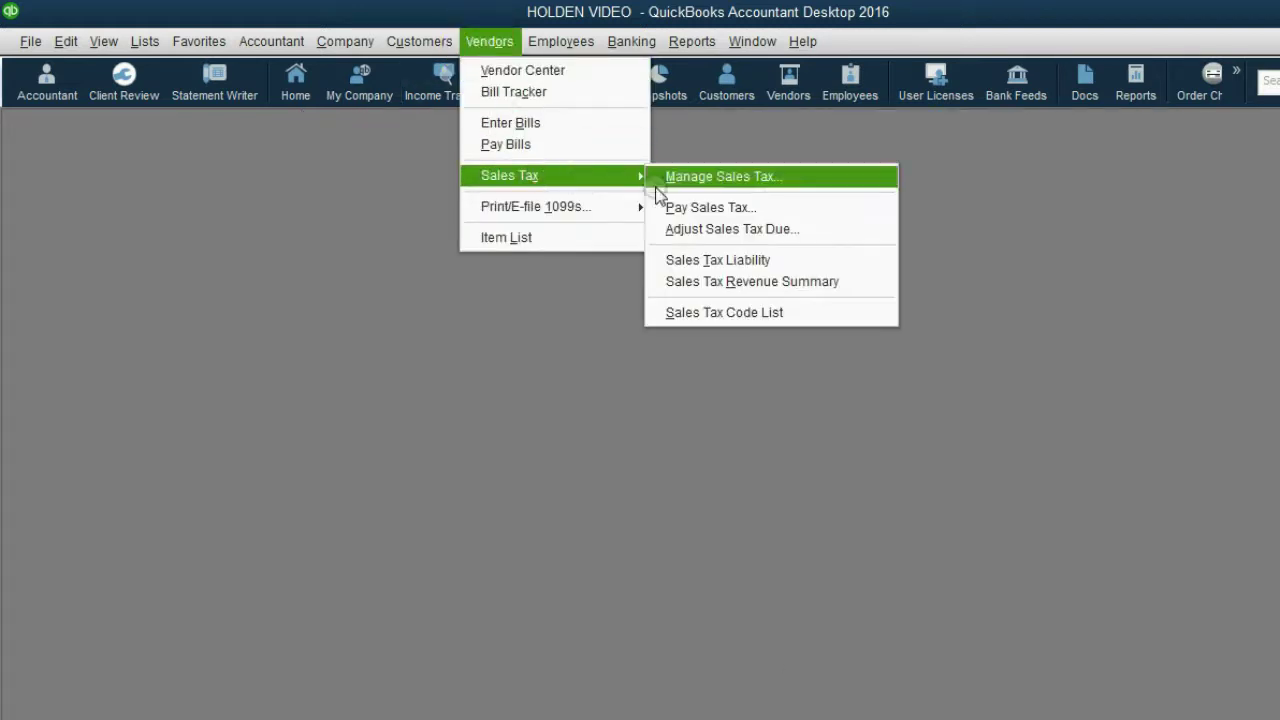
left_click(714, 259)
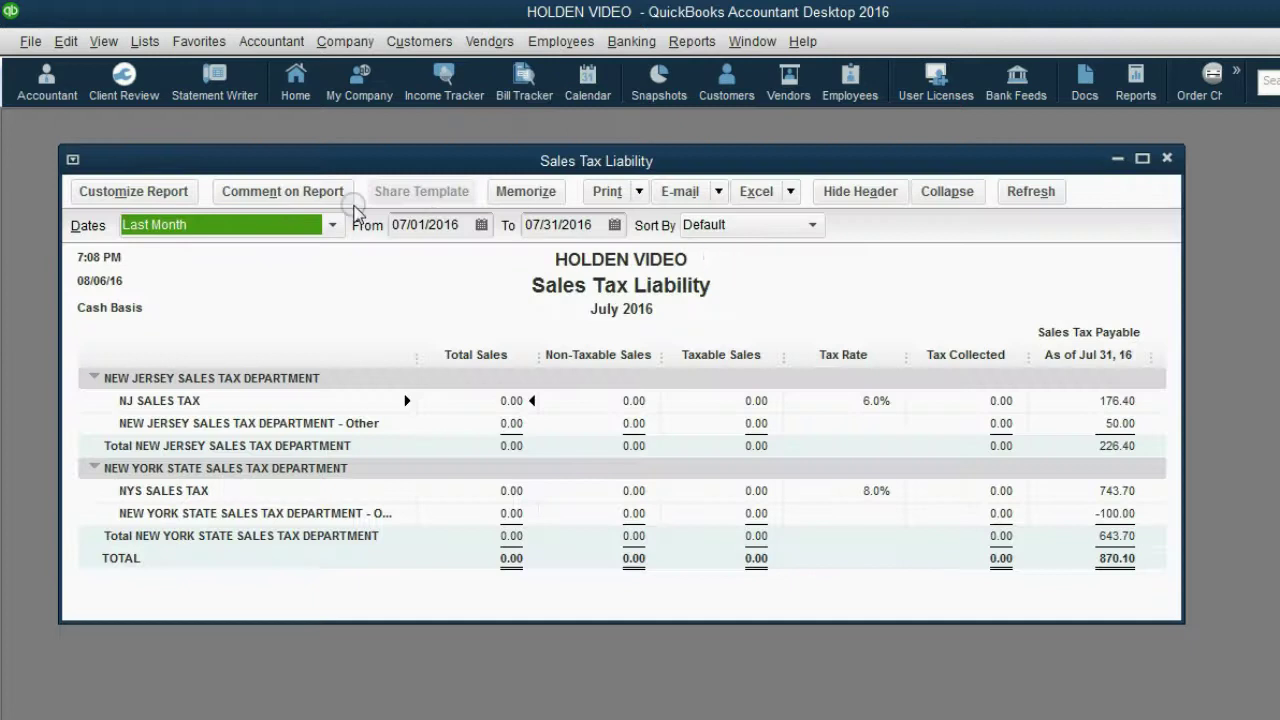
left_click(278, 224)
left_click(286, 247)
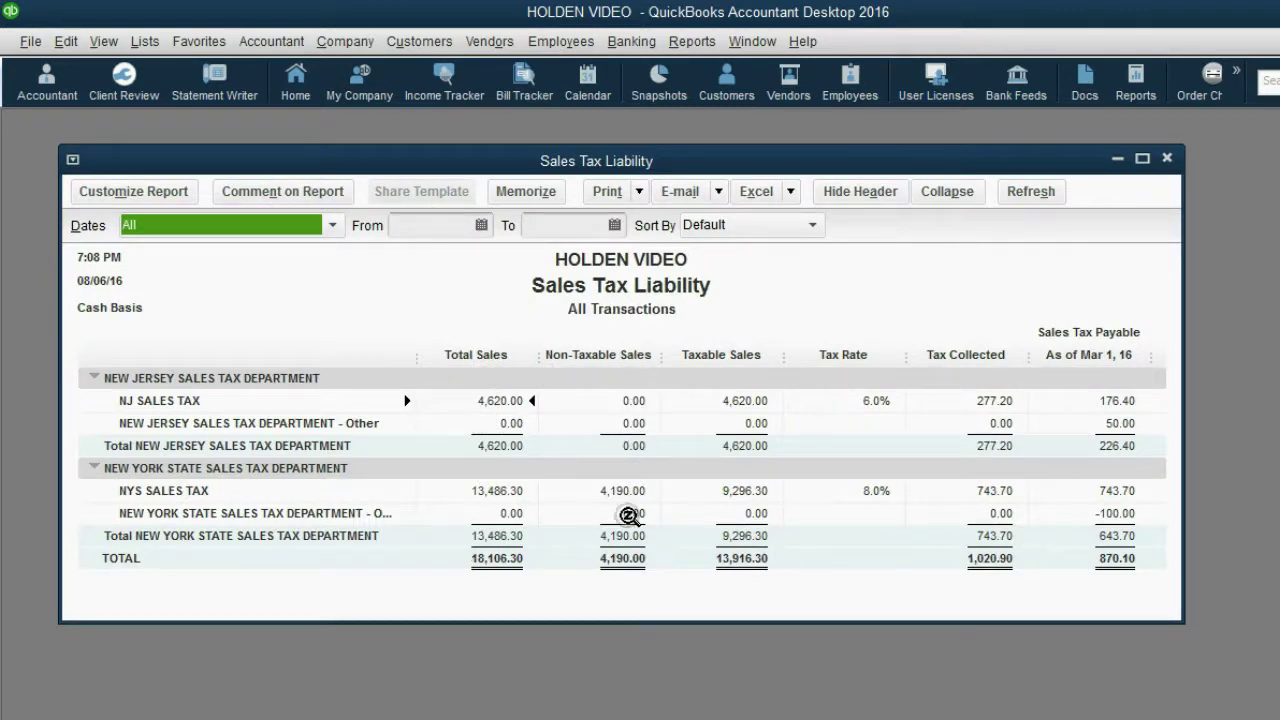
Drill into the New York non-taxable sales total to find the T-SHIRT non-taxable entry
left_click(631, 587)
double_click(622, 536)
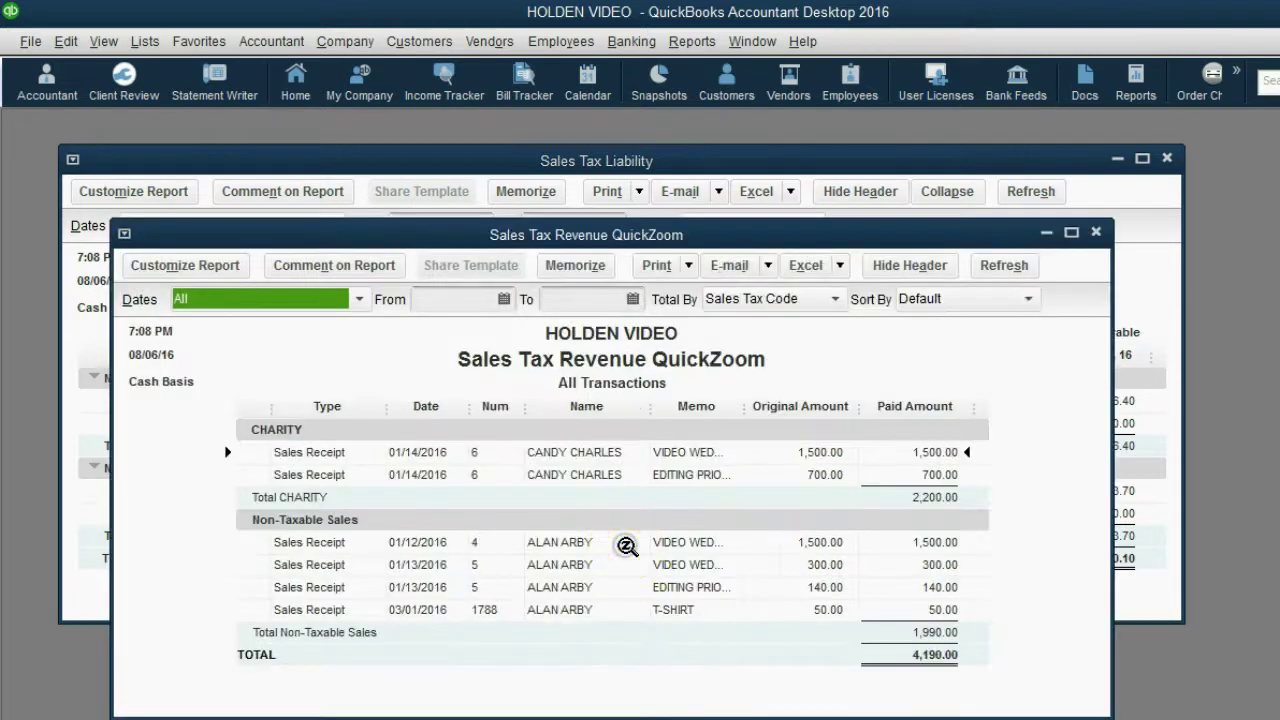
left_click(662, 610)
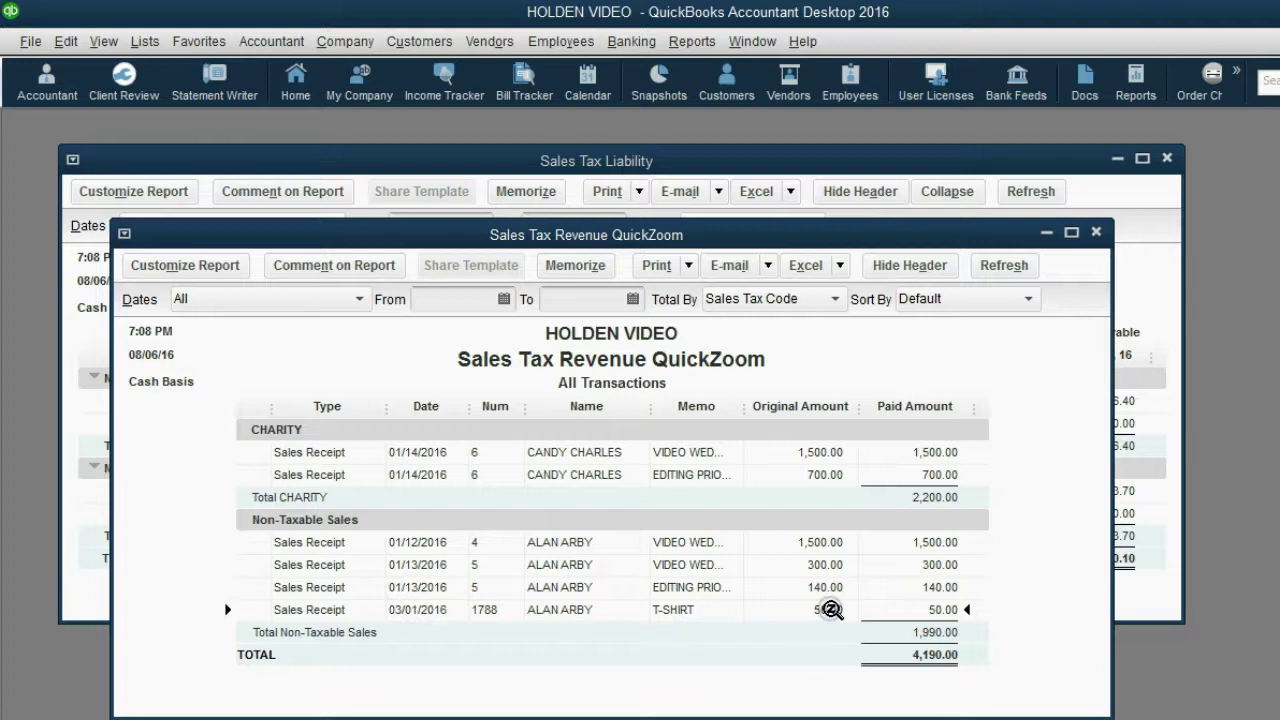
double_click(828, 611)
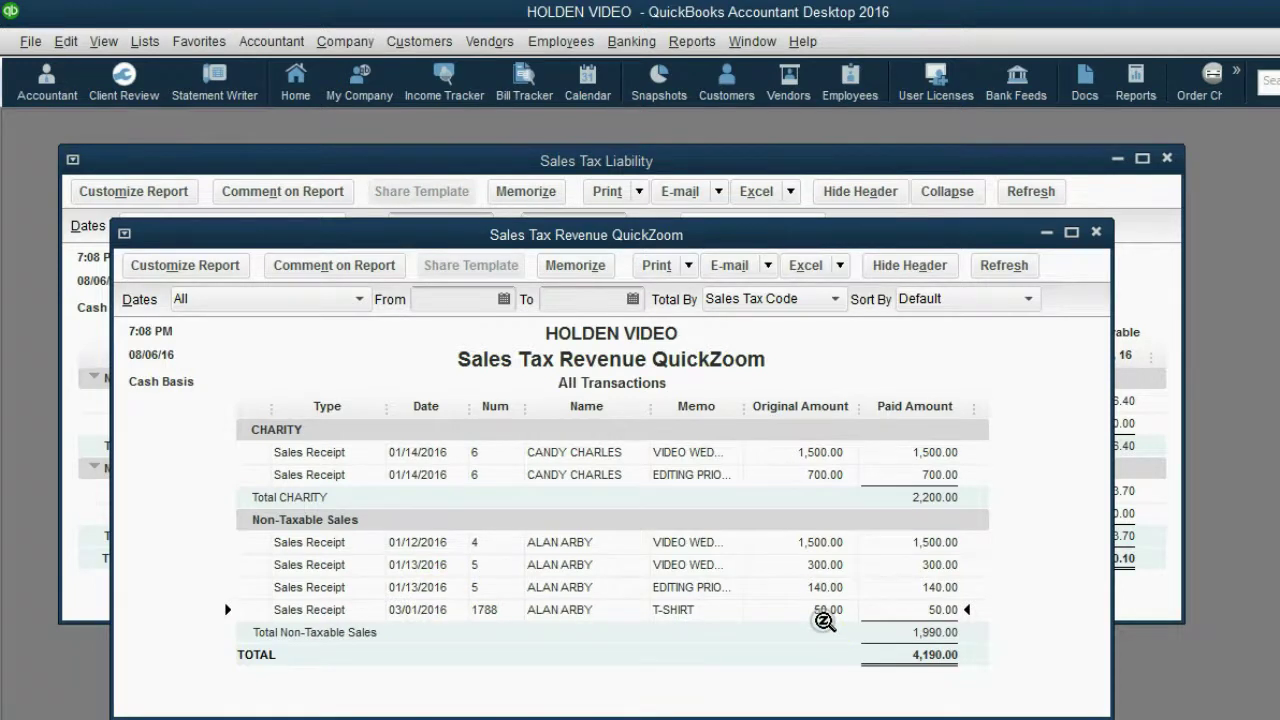
key("Escape")
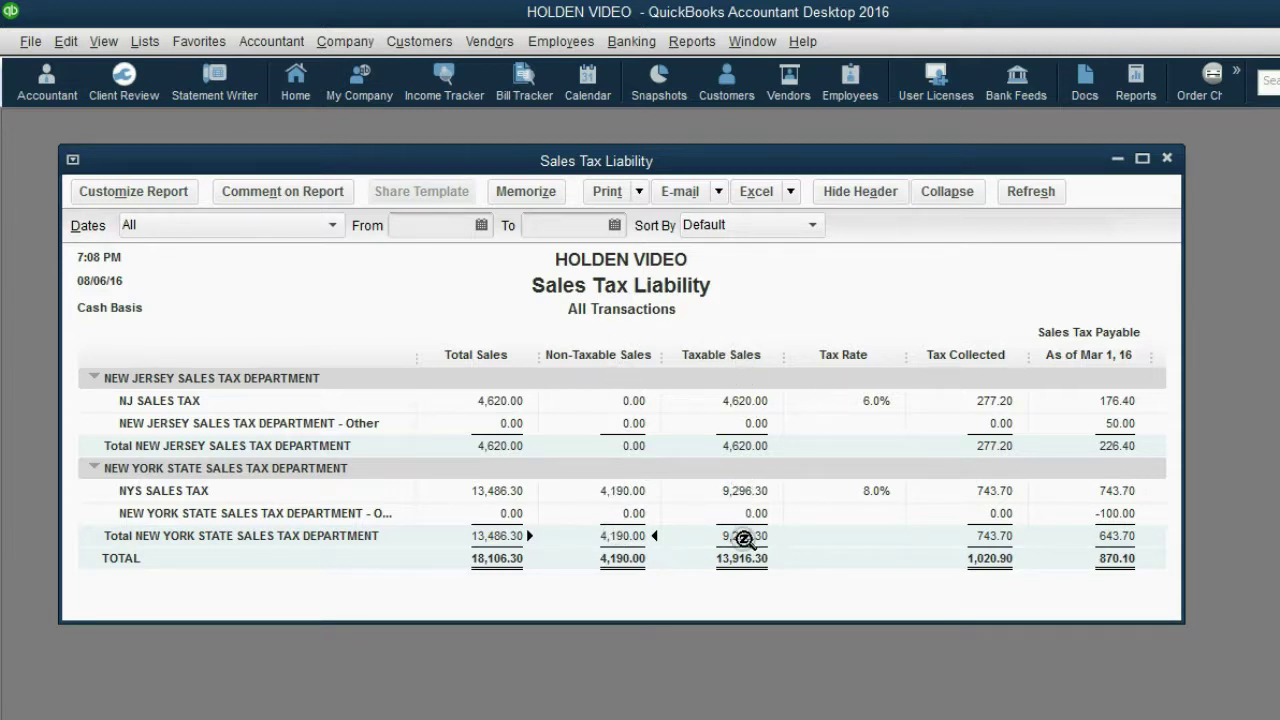
Drill into the New York taxable sales total, locating the 03/01/2016 T-shirt receipt at 100.00
double_click(748, 535)
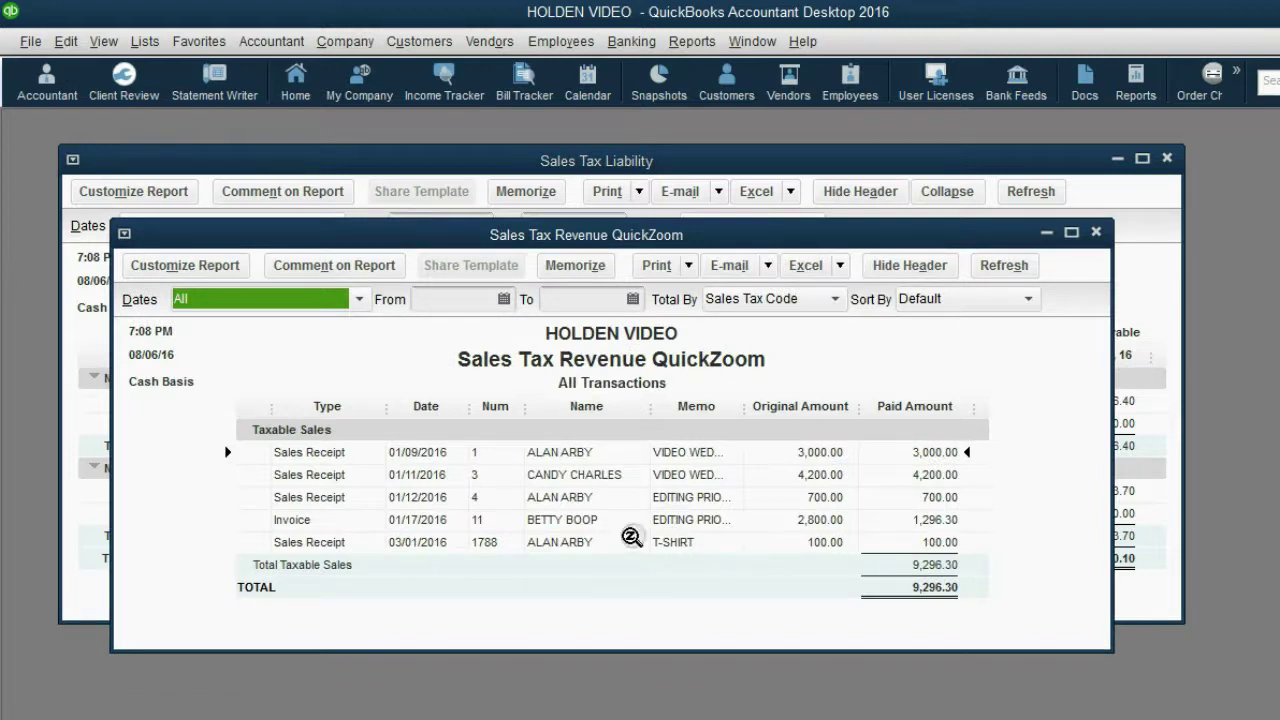
left_click(430, 545)
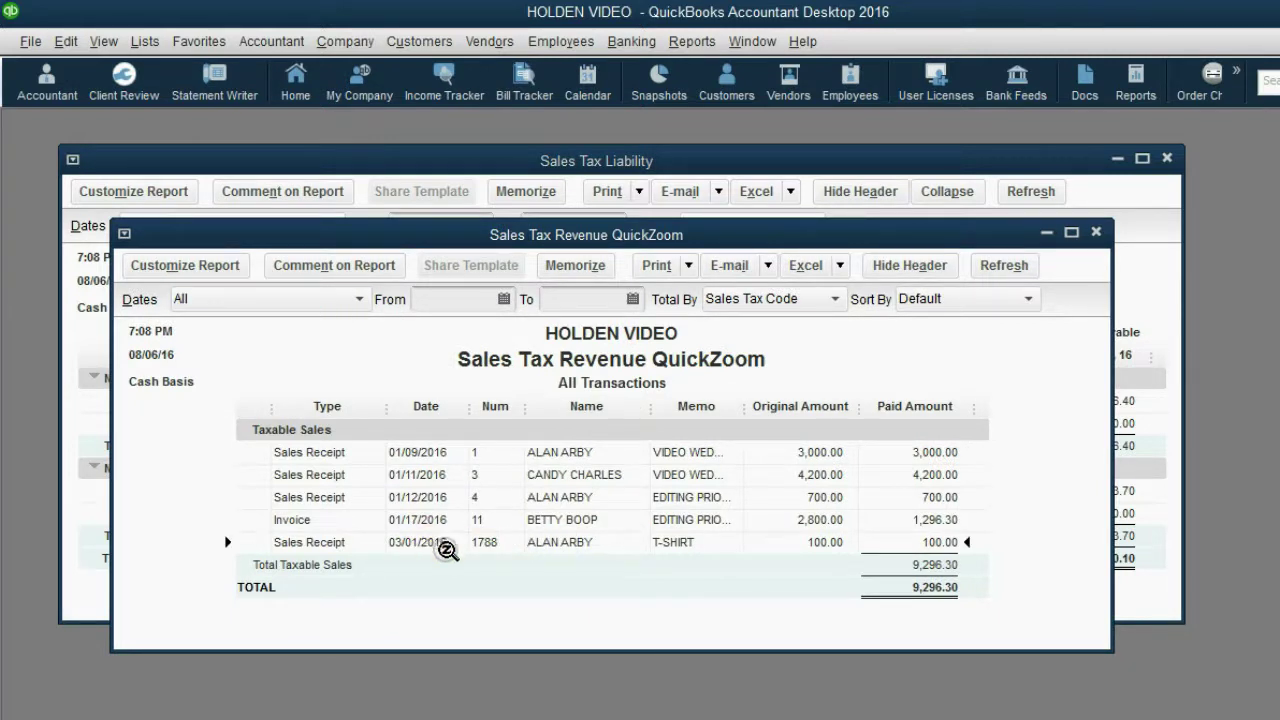
left_click(538, 555)
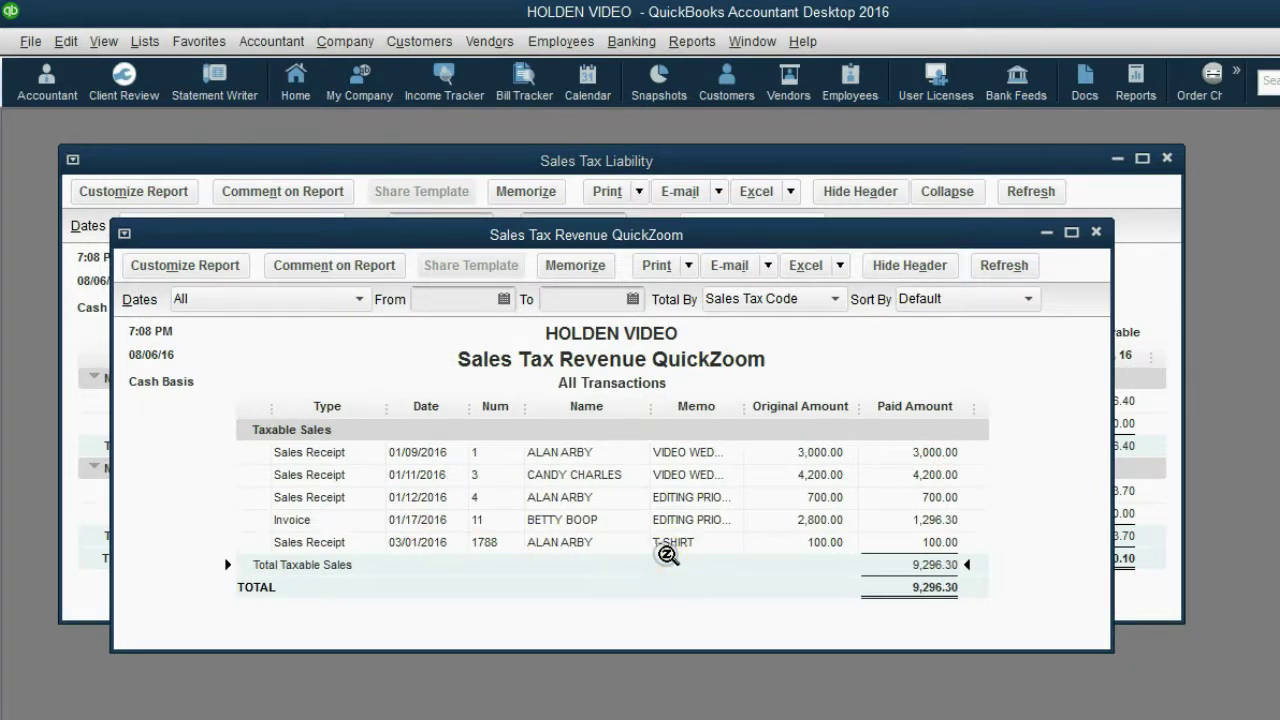
left_click(799, 548)
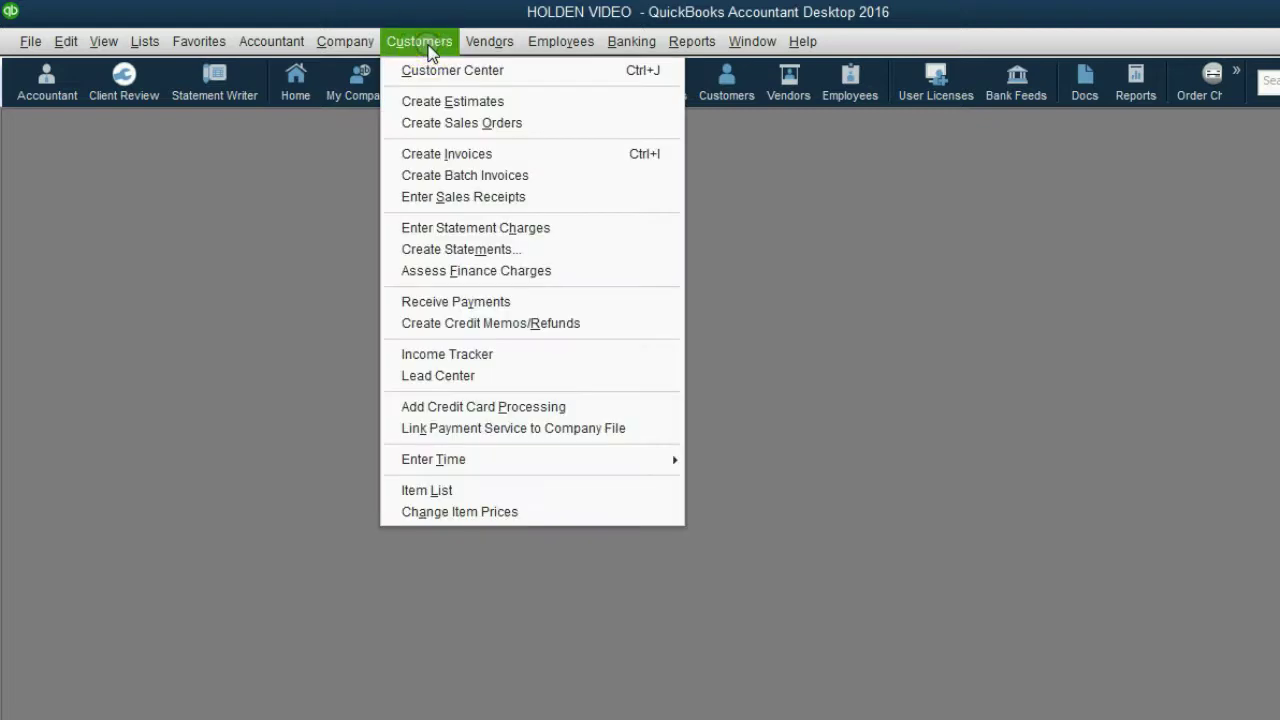
Start a cash sales receipt for the customer dated 03/03/2016
left_click(474, 197)
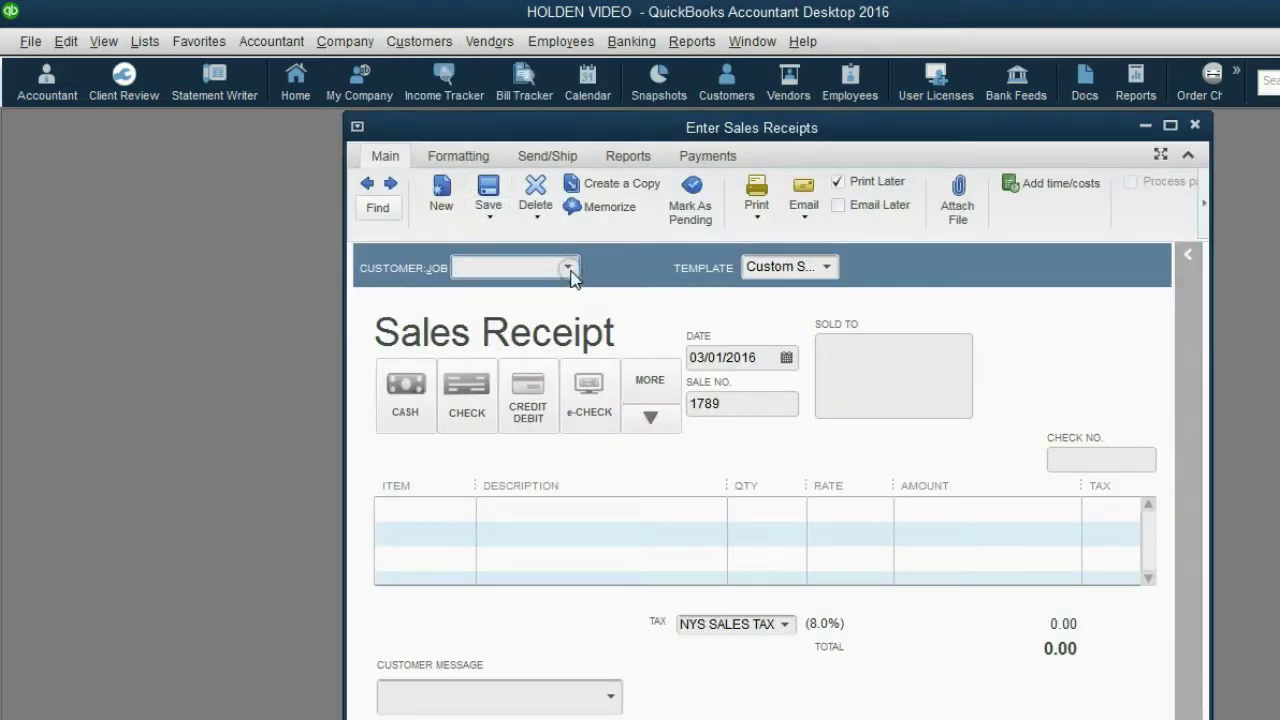
left_click(568, 268)
left_click(551, 366)
left_click(412, 398)
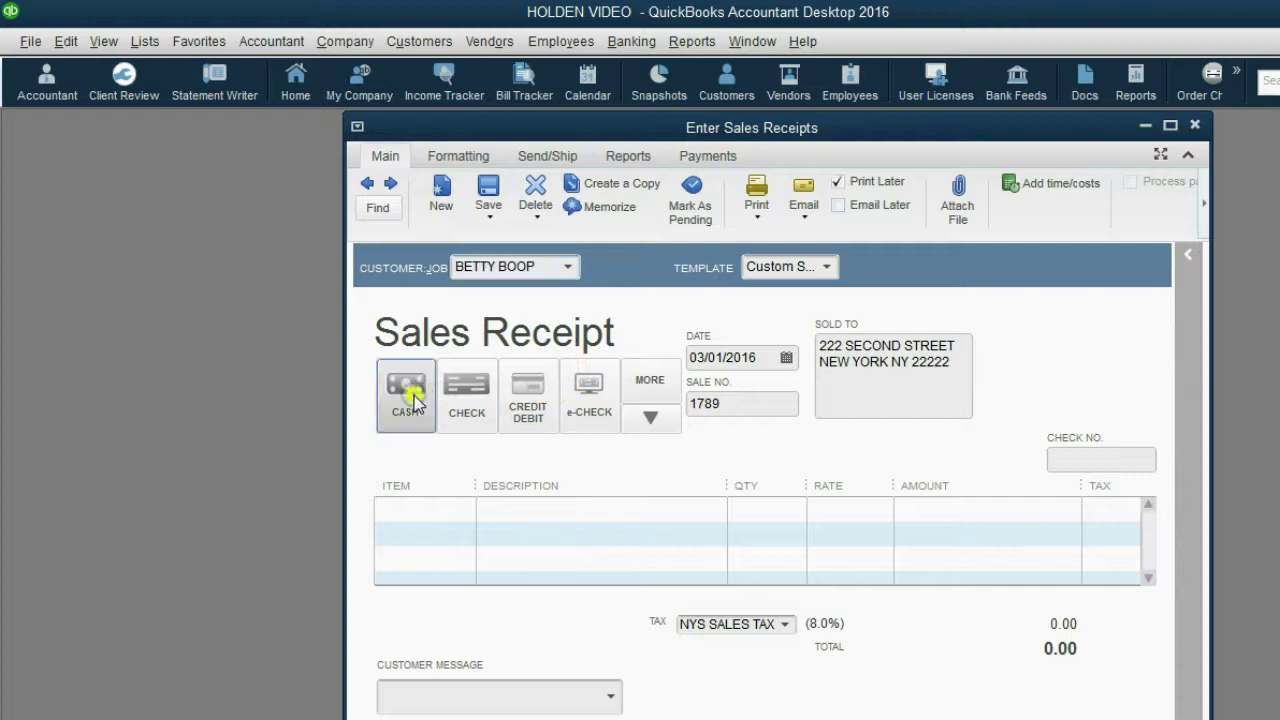
left_click(786, 357)
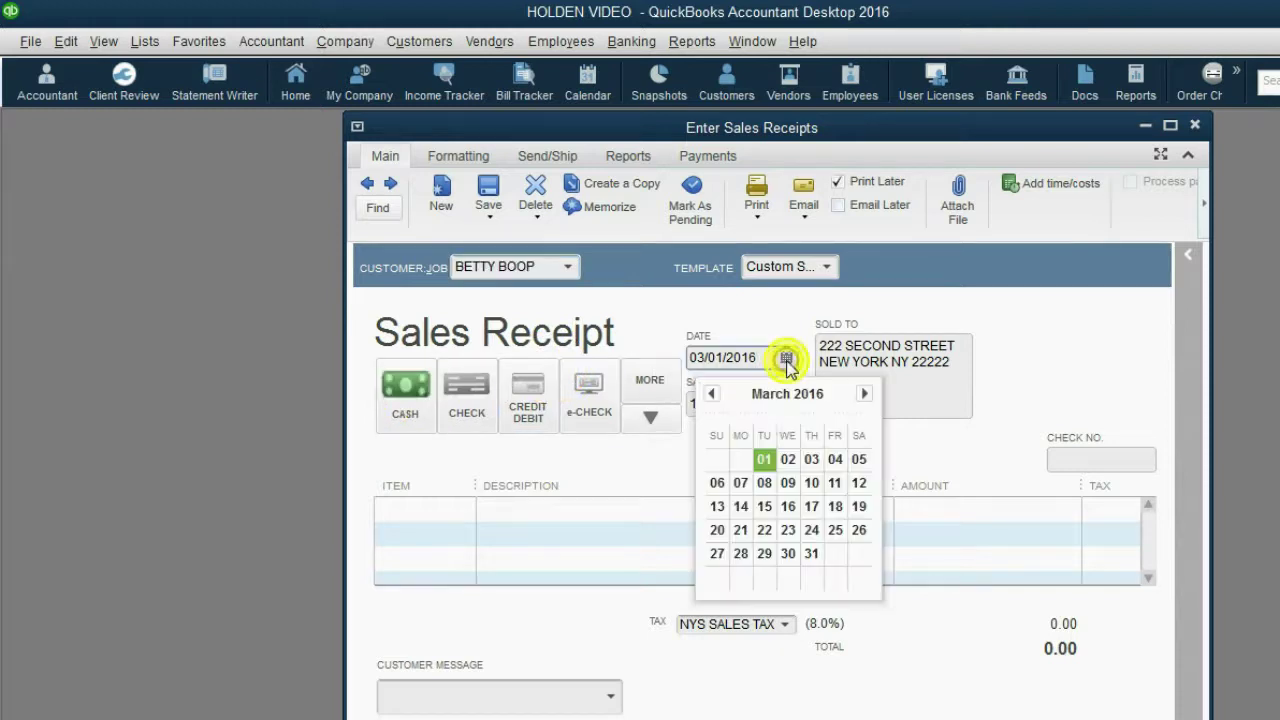
left_click(806, 462)
Enter a CLOTHING ITEM line of quantity 2 at 40.00, totalling 86.40 with tax
left_click(460, 514)
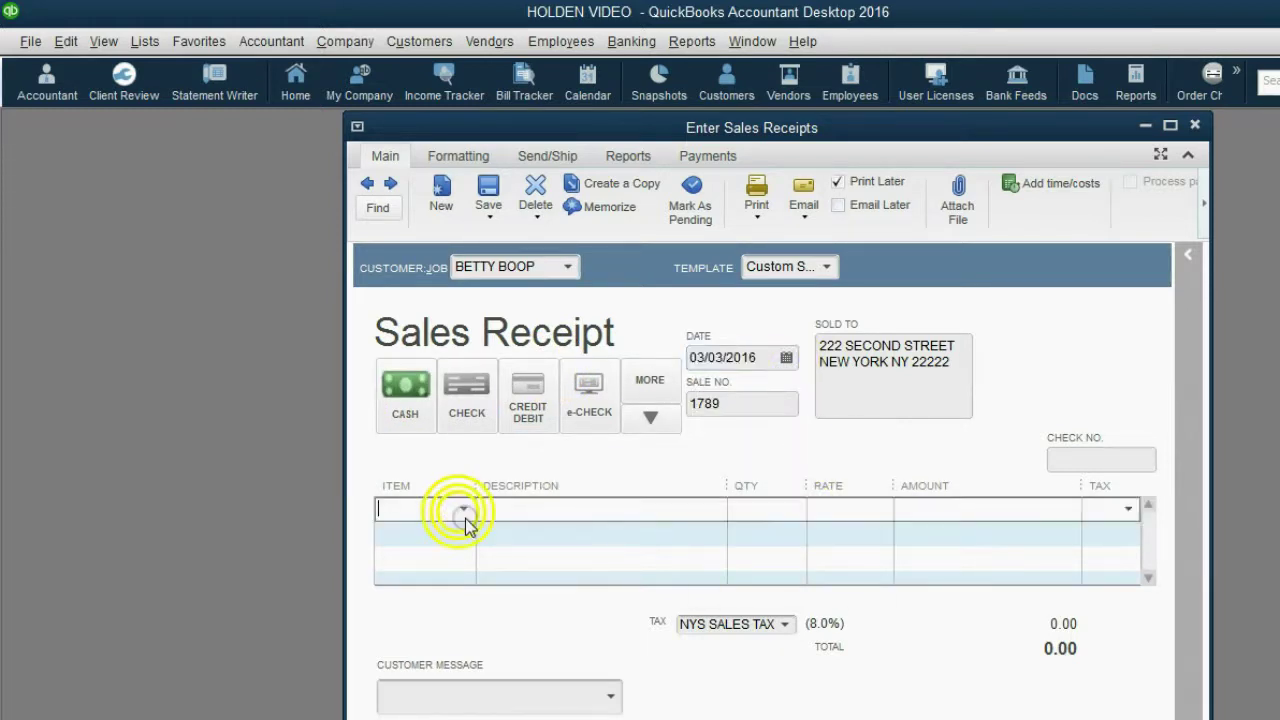
left_click(463, 512)
left_click(472, 635)
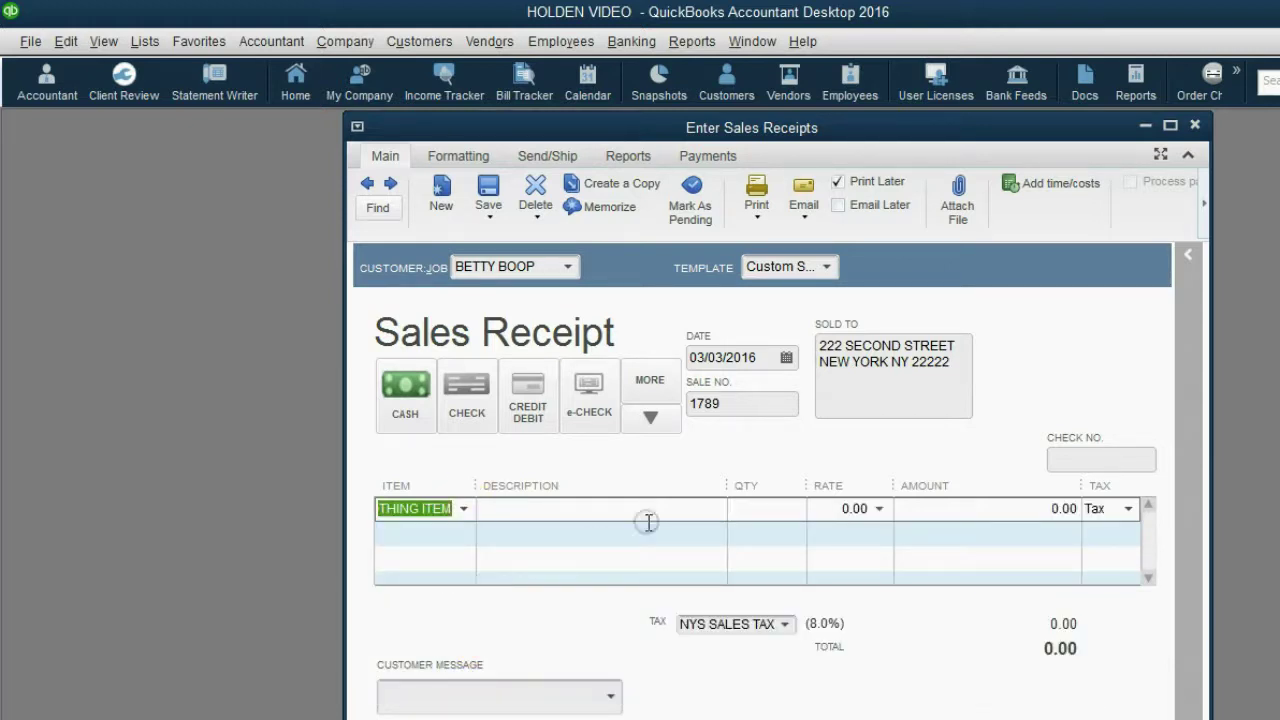
left_click(779, 509)
left_click(849, 511)
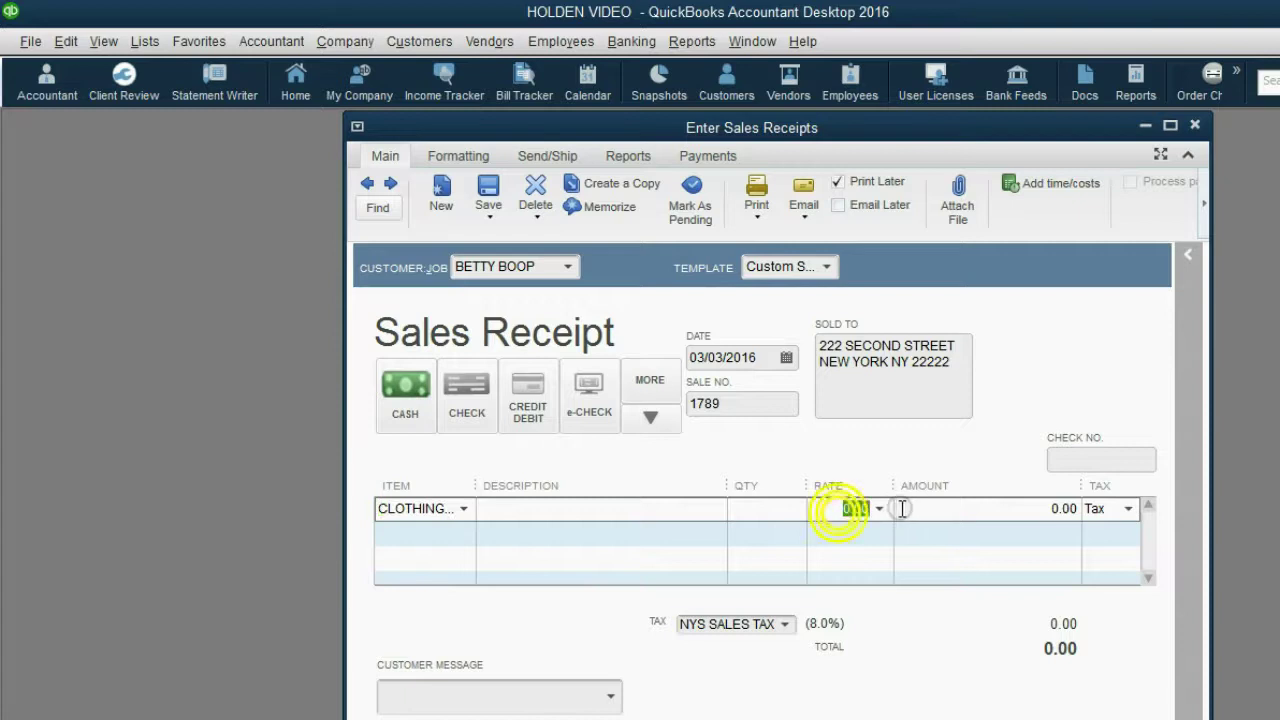
left_click(909, 508)
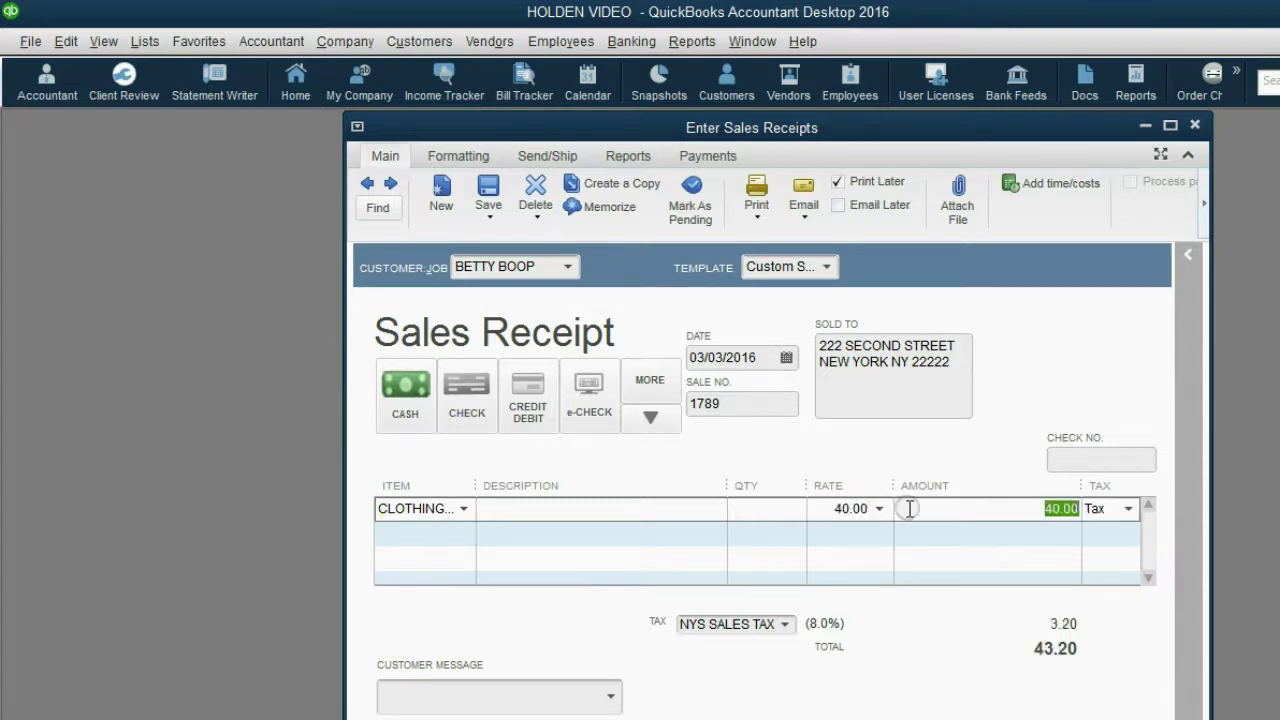
left_click(767, 505)
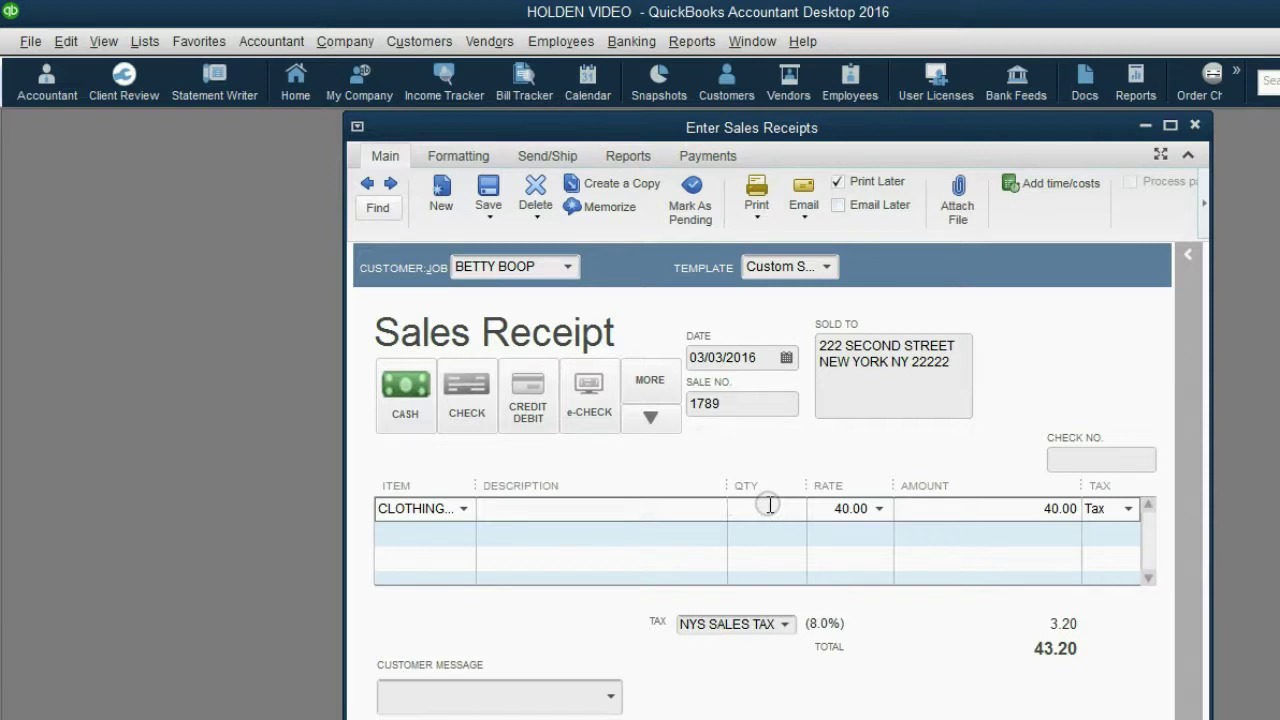
type("2")
key("Tab")
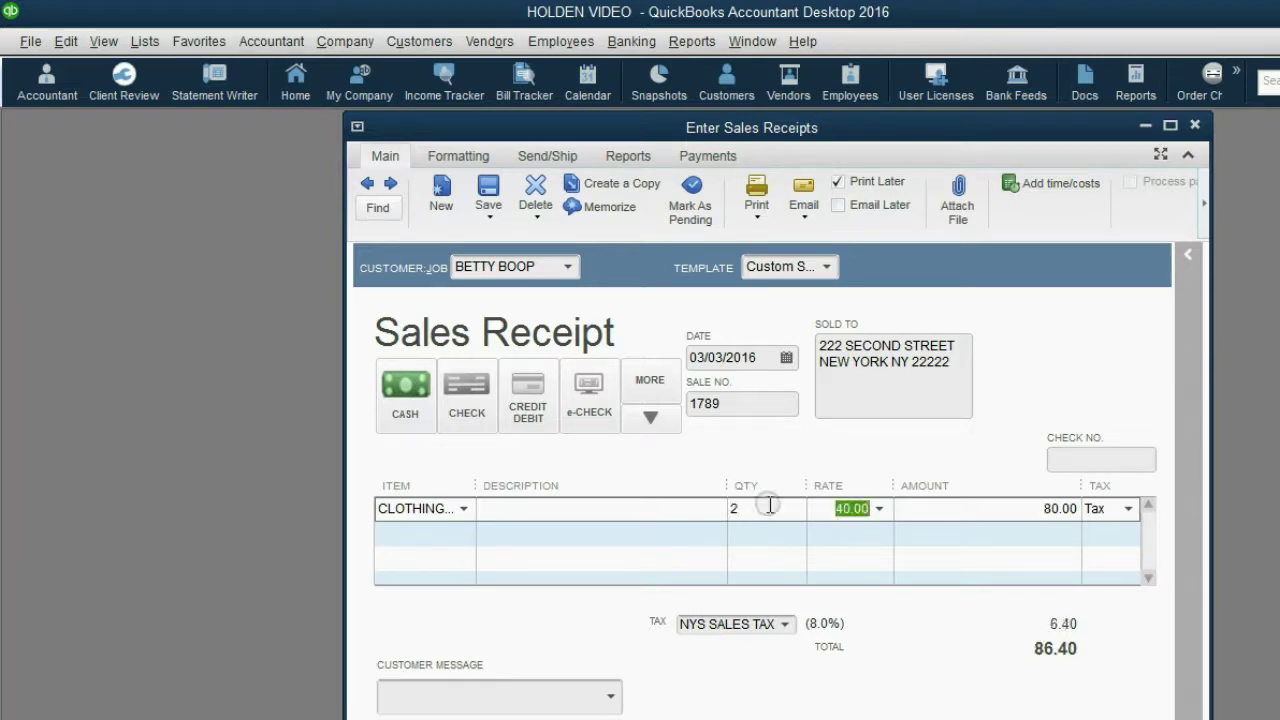
left_click(752, 530)
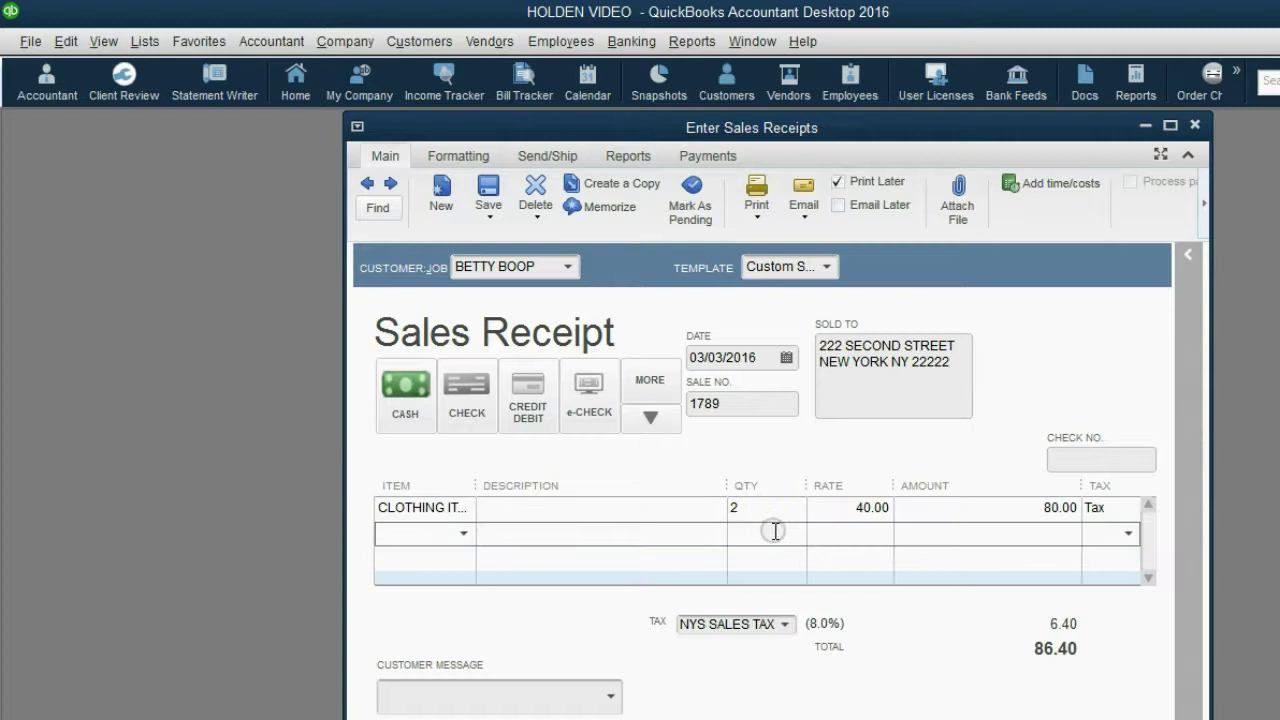
Change the first clothing line's quantity to 2.5
left_click(757, 507)
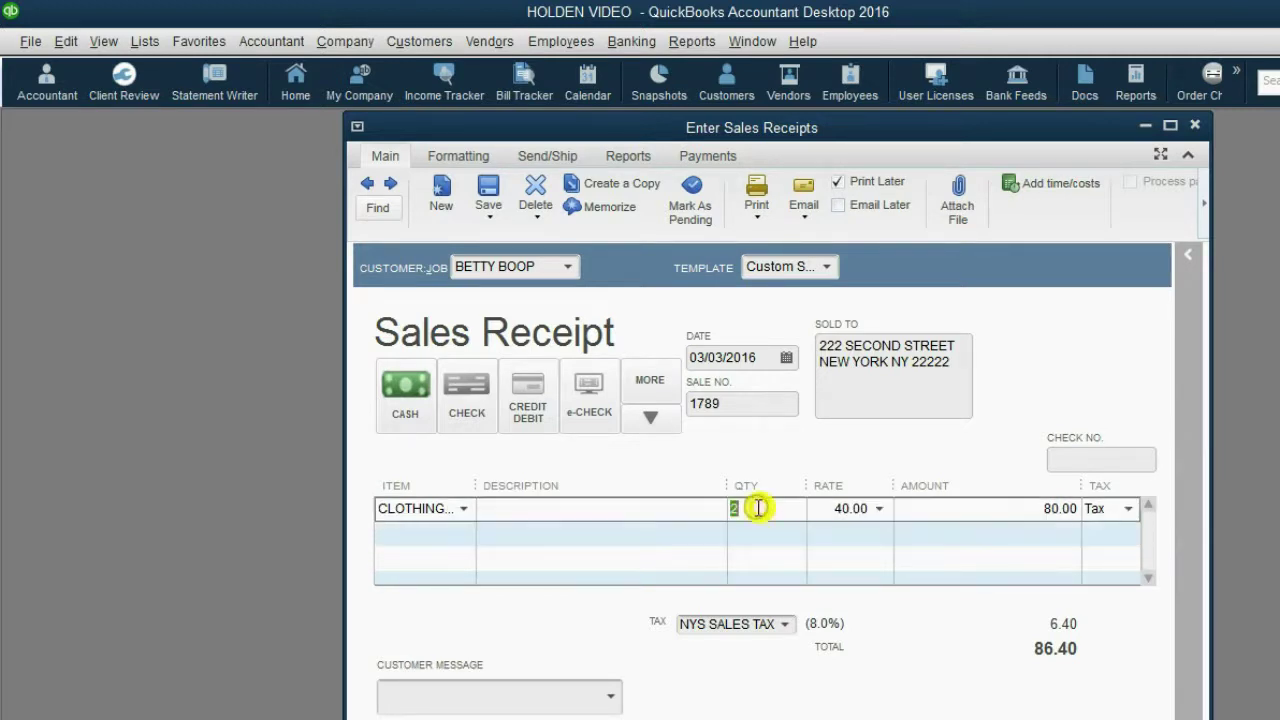
double_click(735, 507)
type("3")
key("Tab")
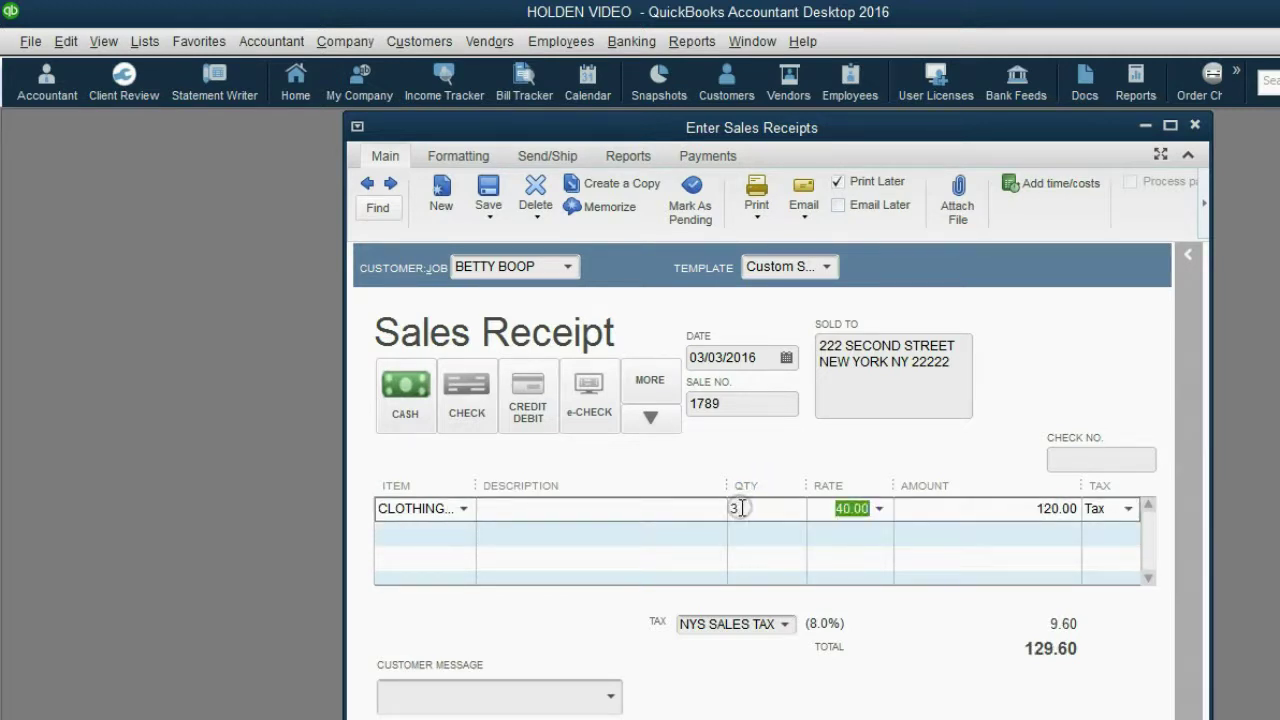
double_click(737, 507)
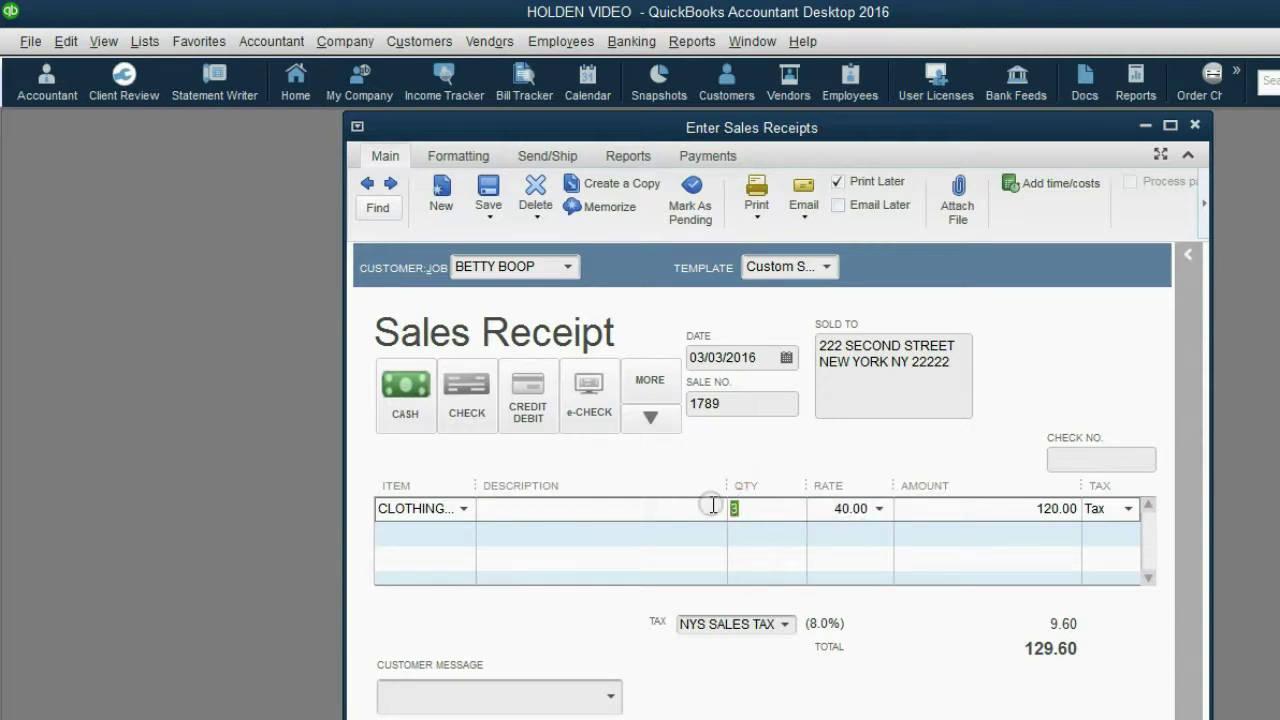
type("2.5")
key("Tab")
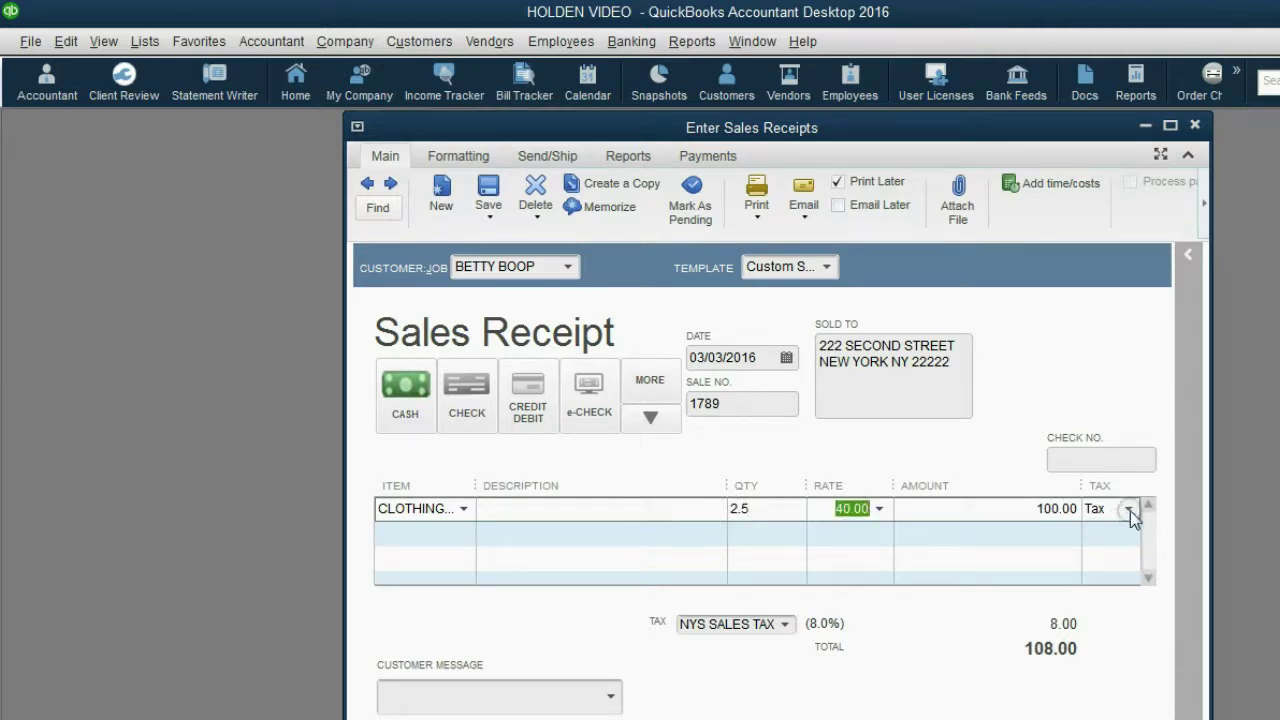
Add a second CLOTHING ITEM line of 1.5 at 40.00, marked Non-taxable
left_click(473, 540)
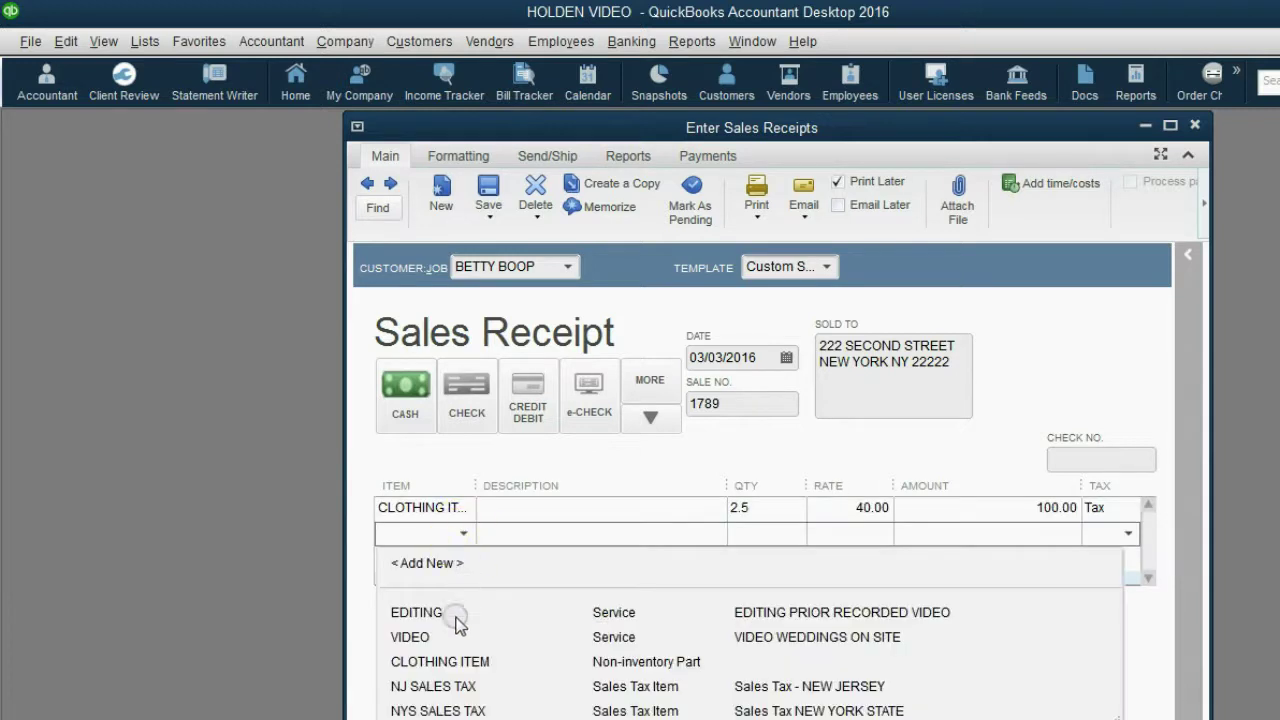
left_click(462, 660)
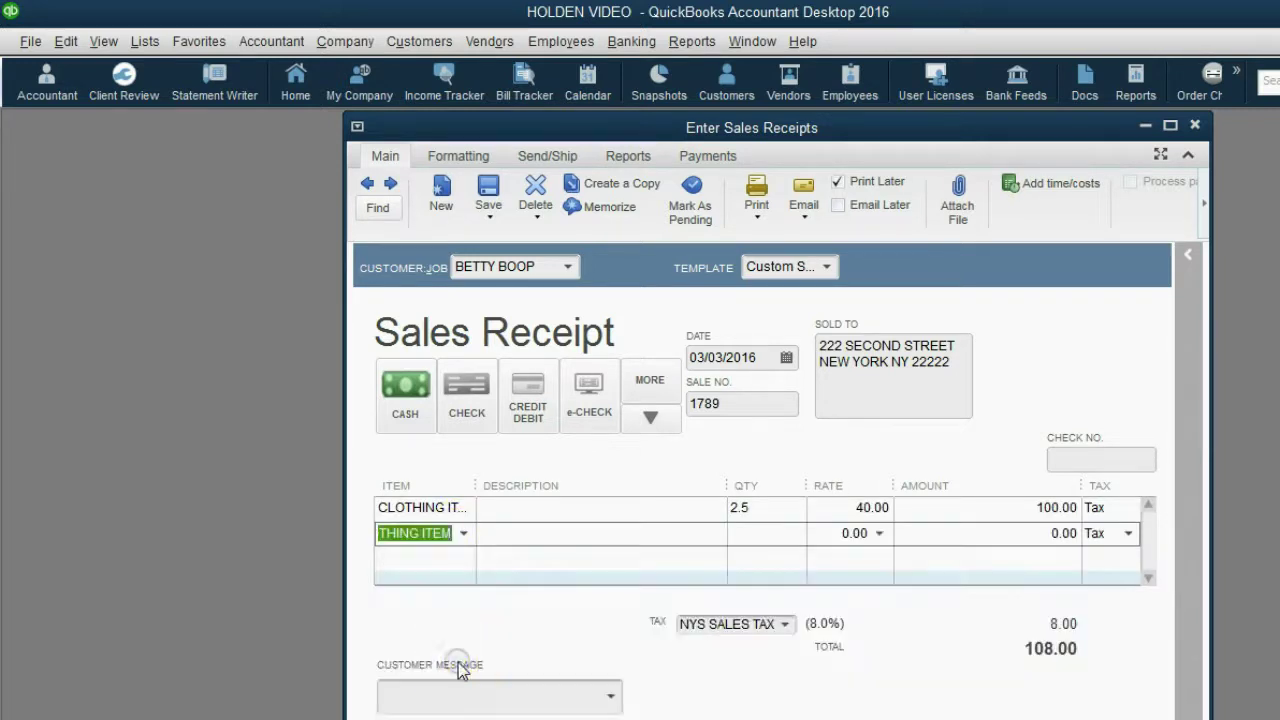
left_click(744, 533)
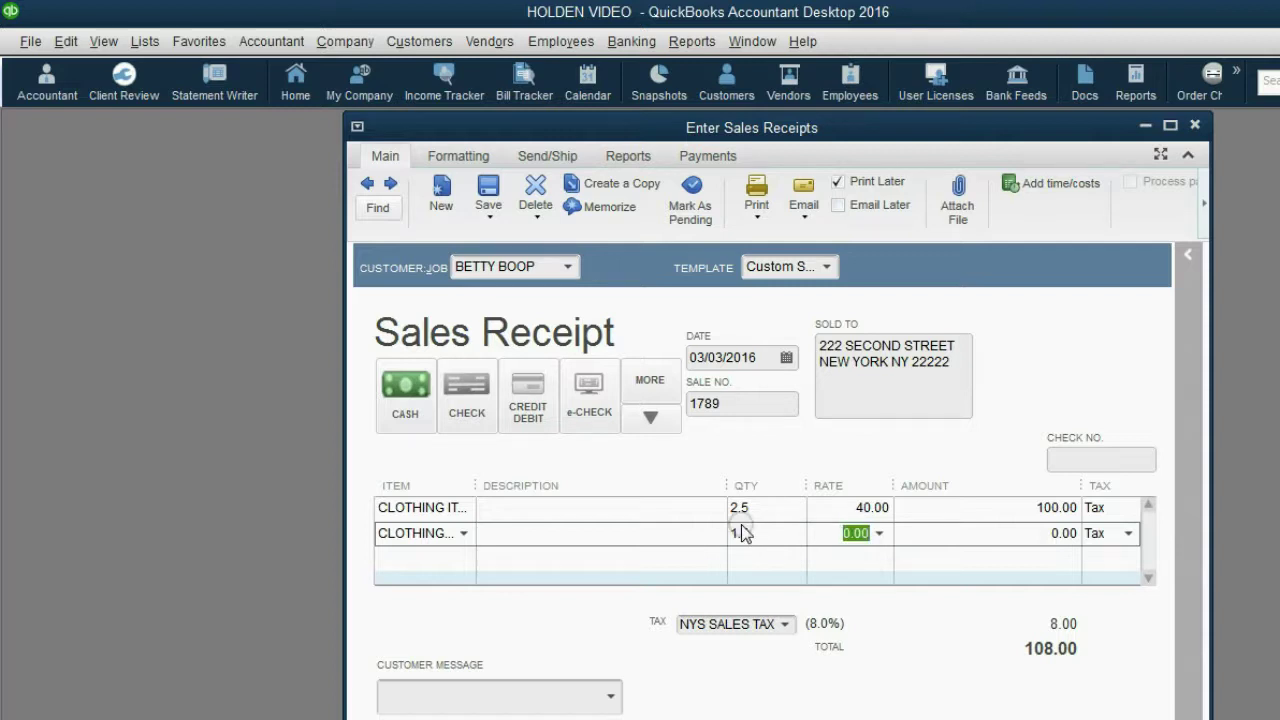
type("40")
key("Tab")
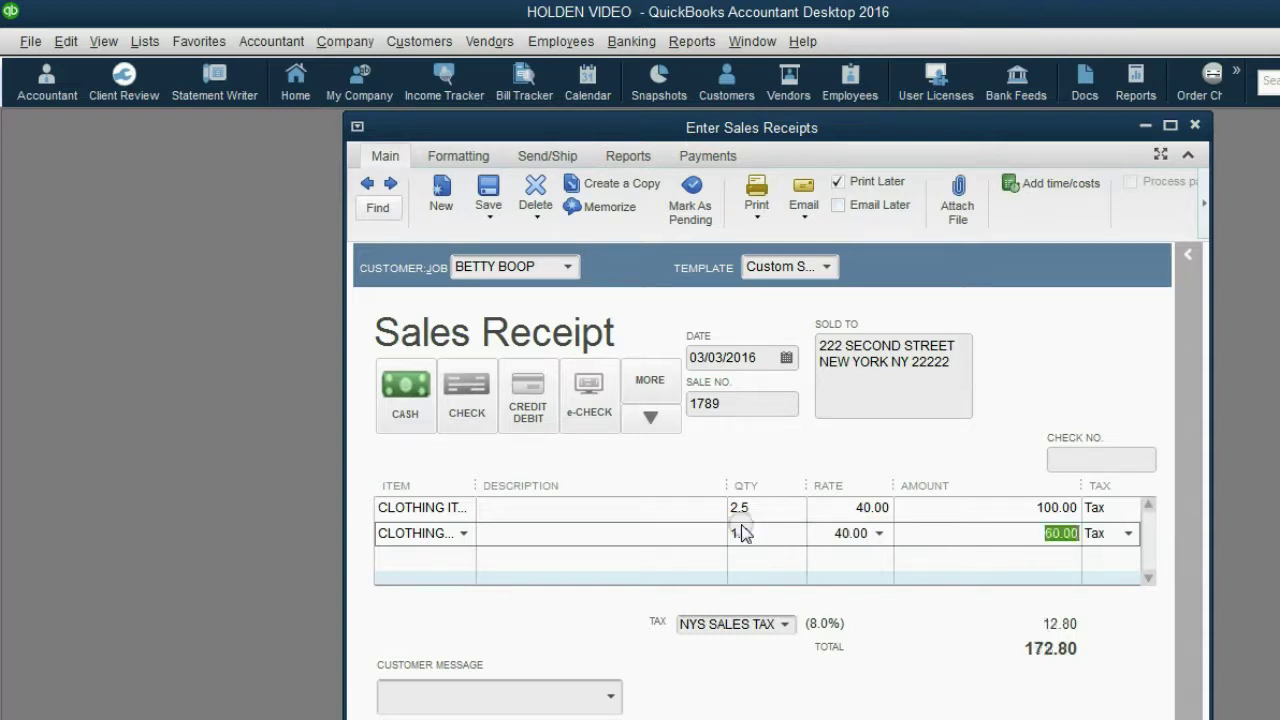
key("Tab")
key("Tab")
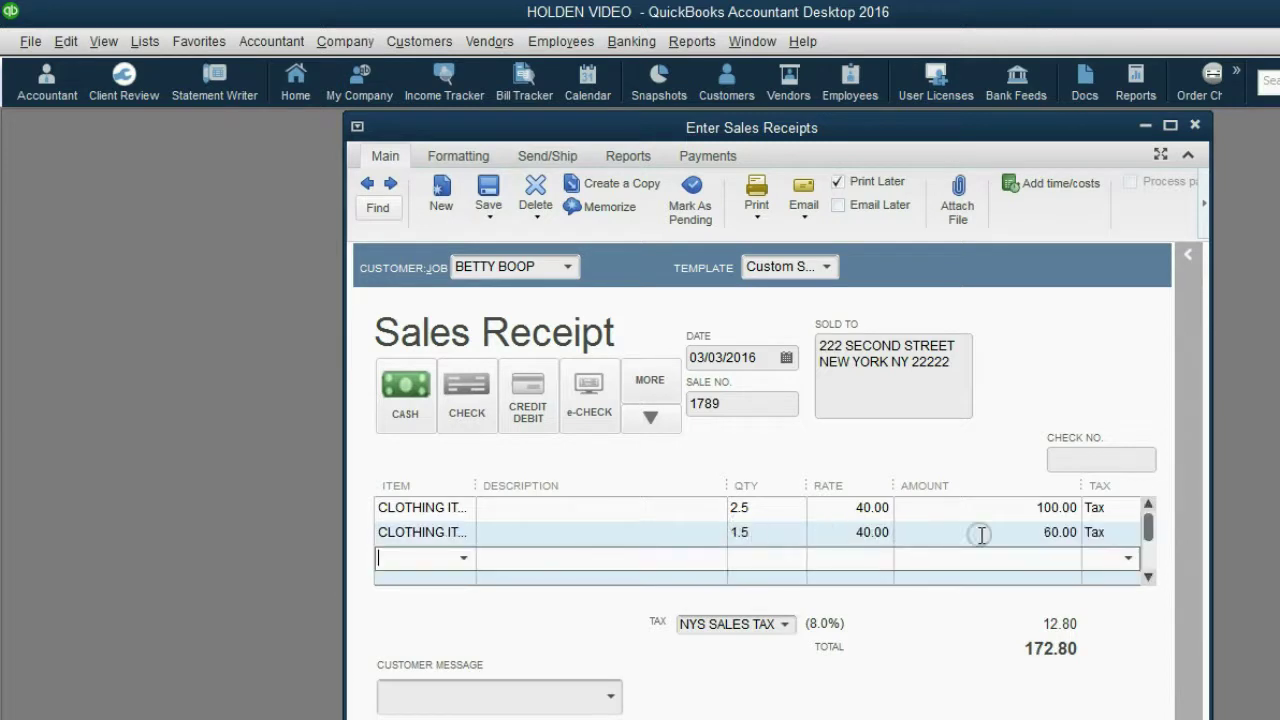
left_click(1100, 531)
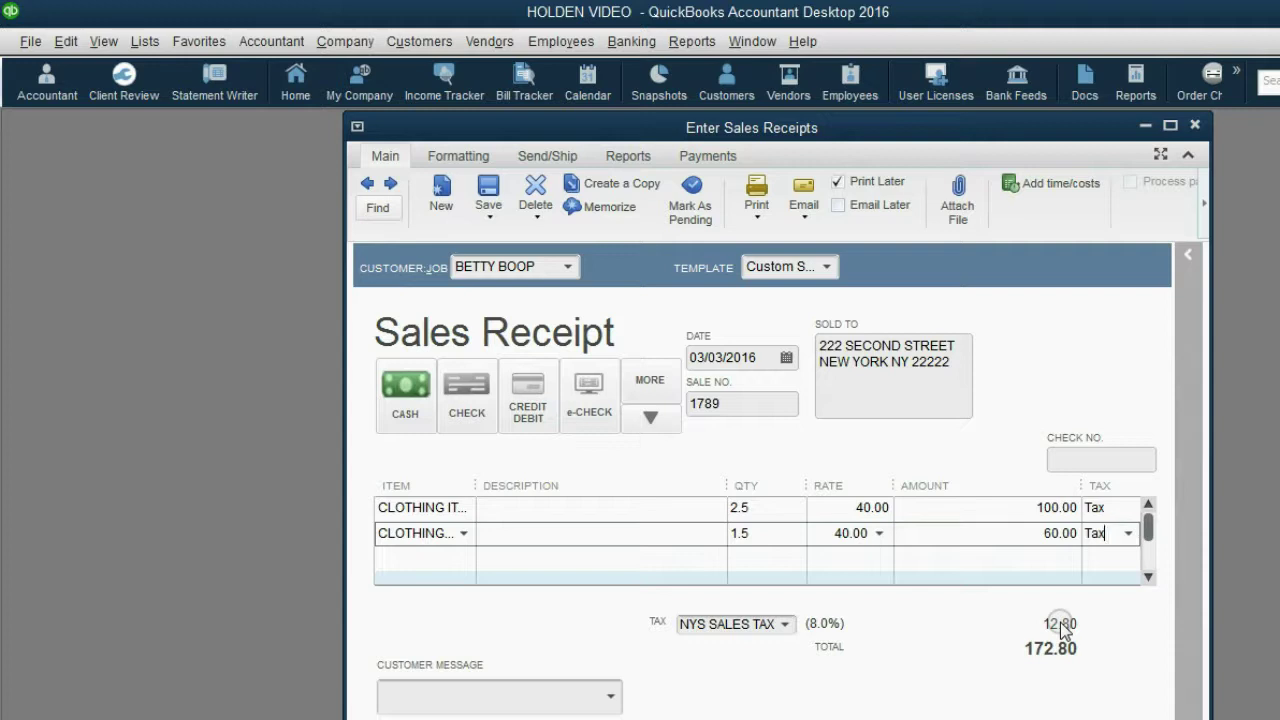
left_click(1131, 533)
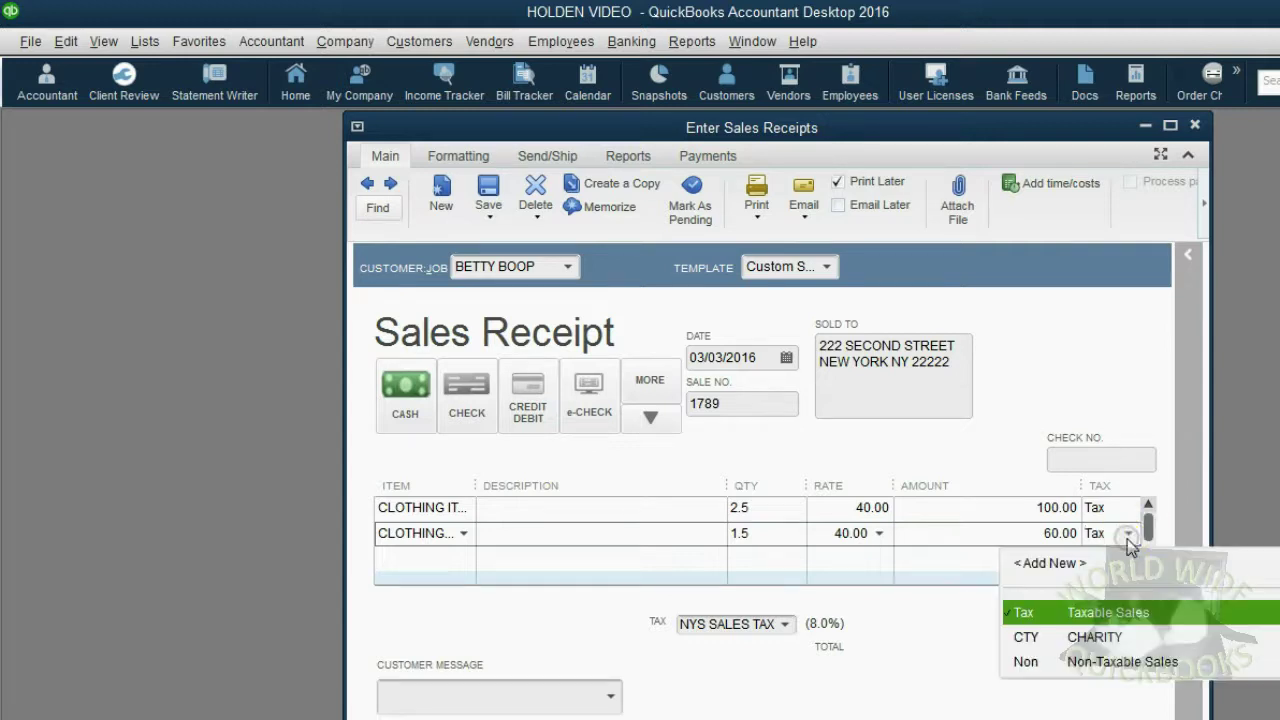
left_click(1094, 664)
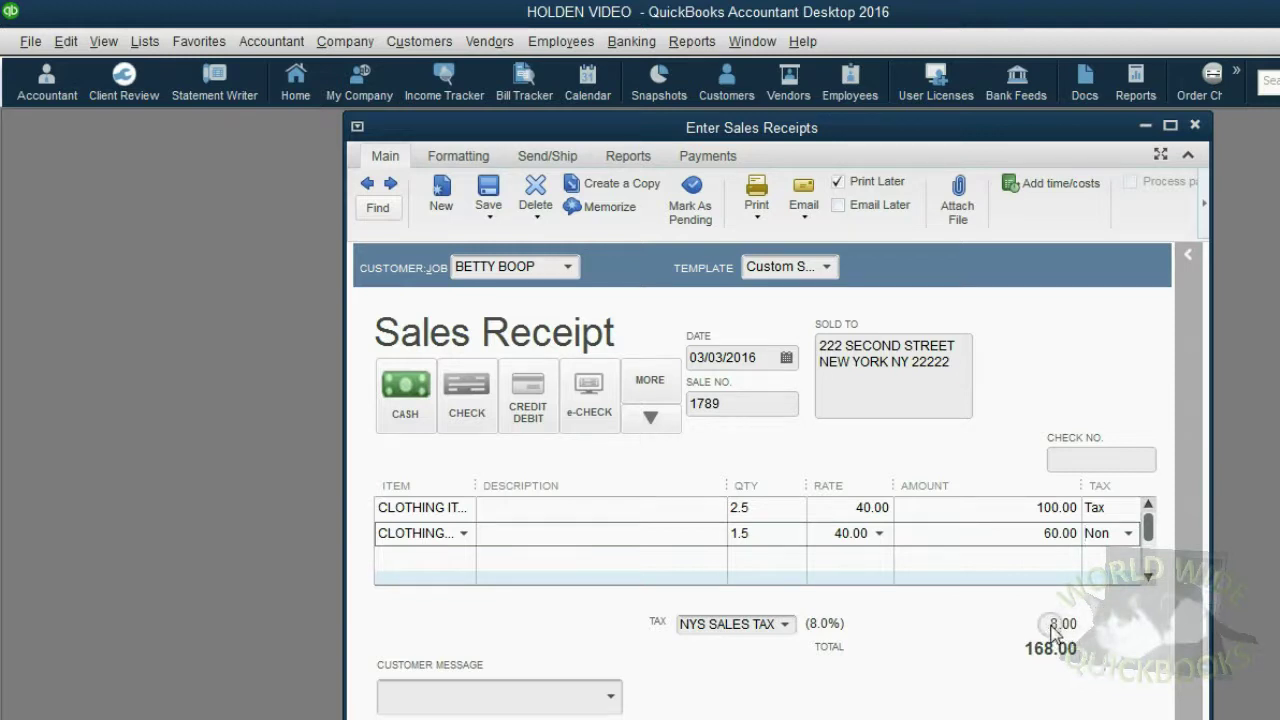
left_click(1013, 505)
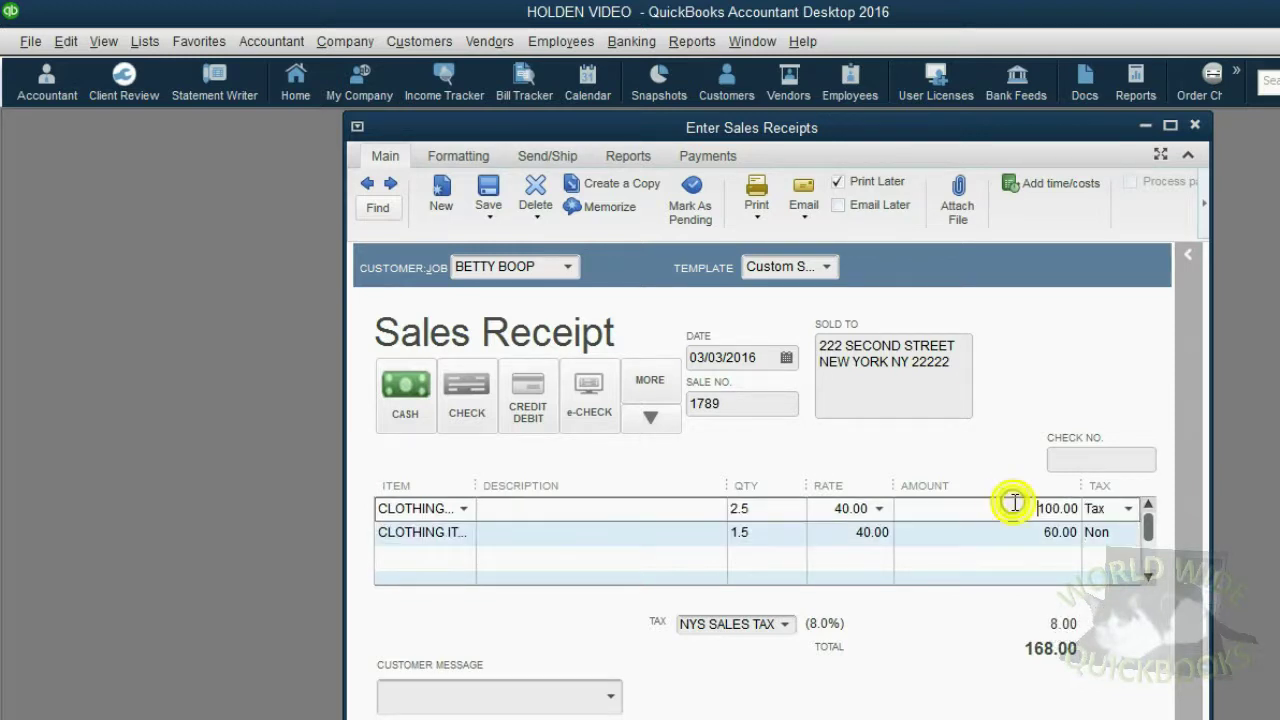
Compare the first line's 2.5 quantity with the second line's 1.5
left_click(784, 537)
left_click(780, 508)
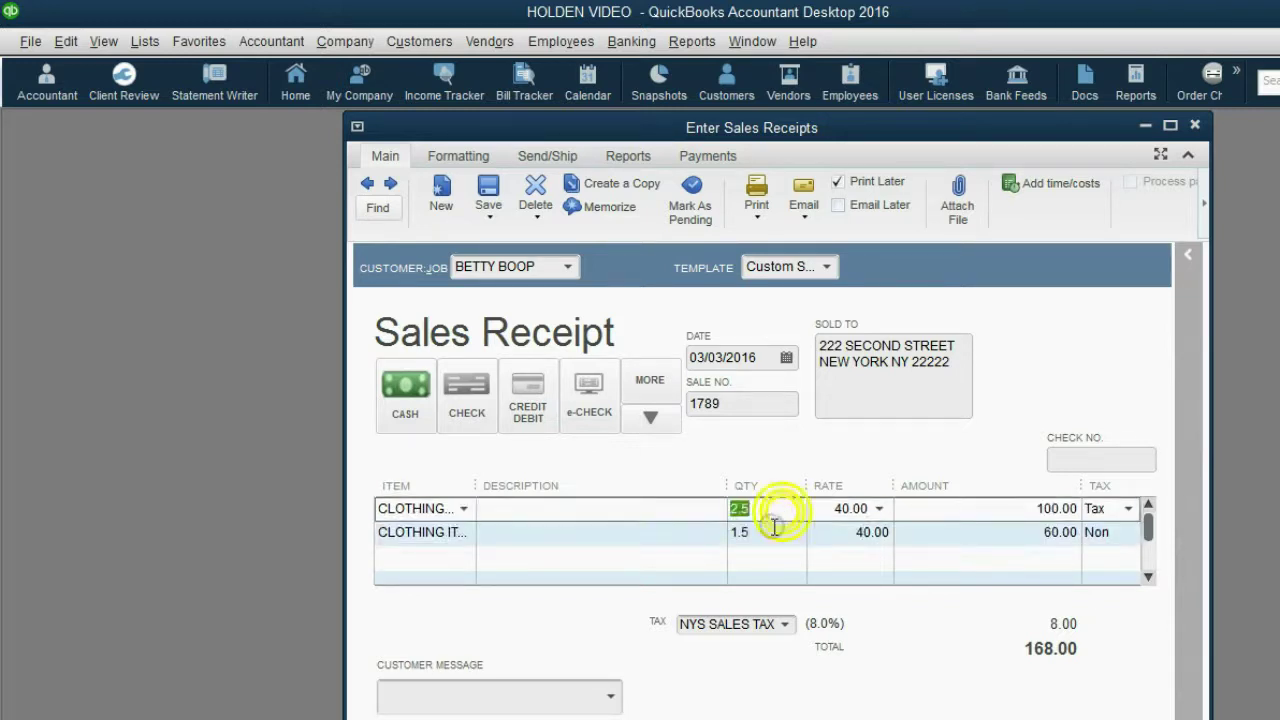
left_click(776, 530)
left_click(771, 509)
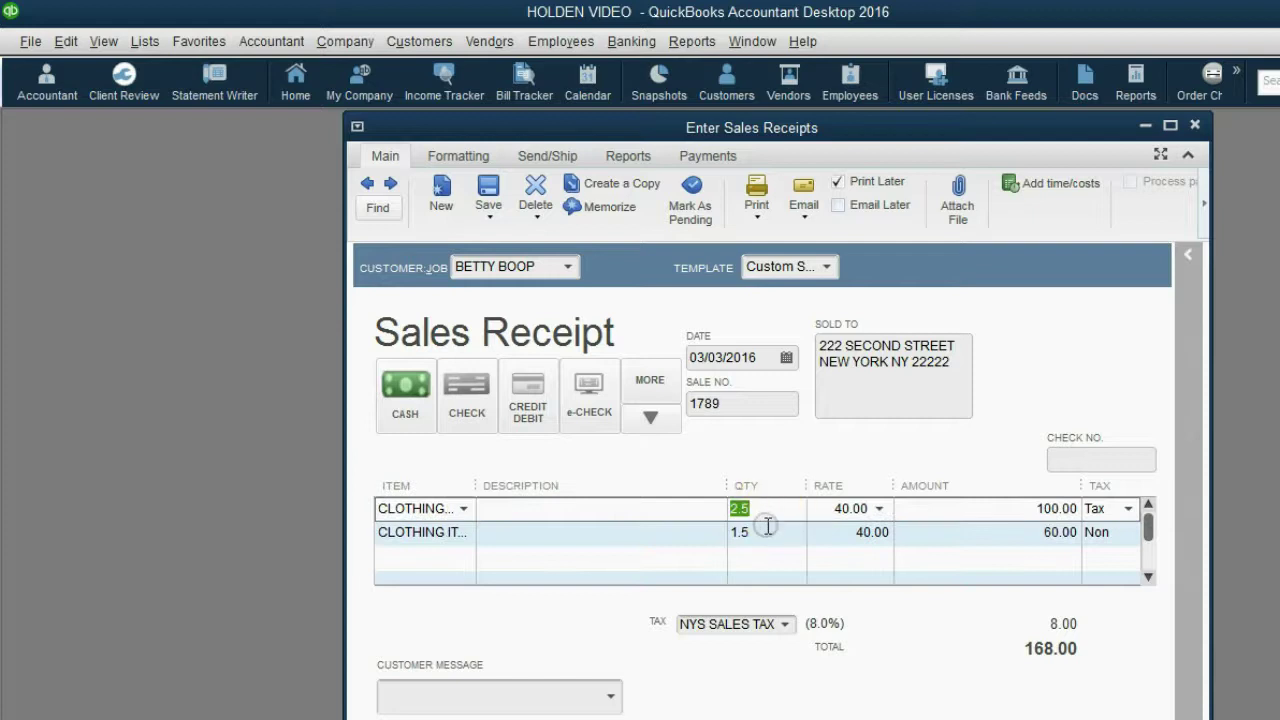
left_click(767, 530)
left_click(766, 509)
left_click(766, 531)
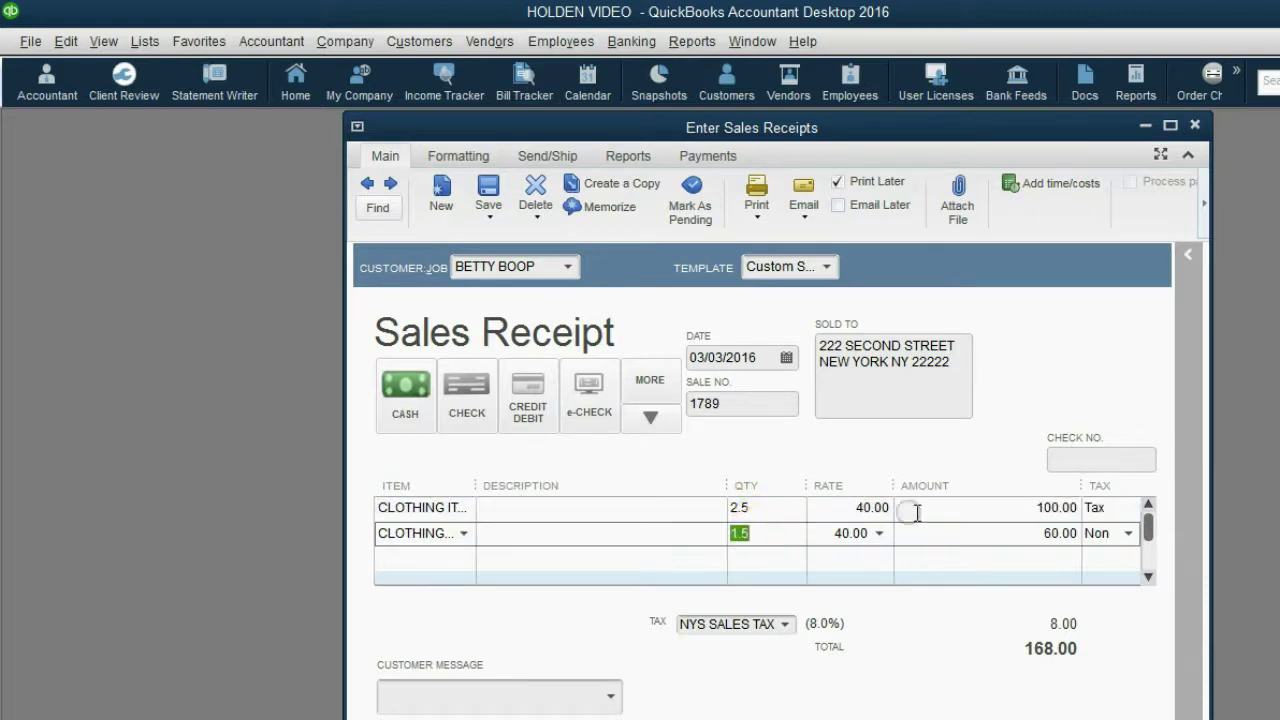
left_click(1004, 510)
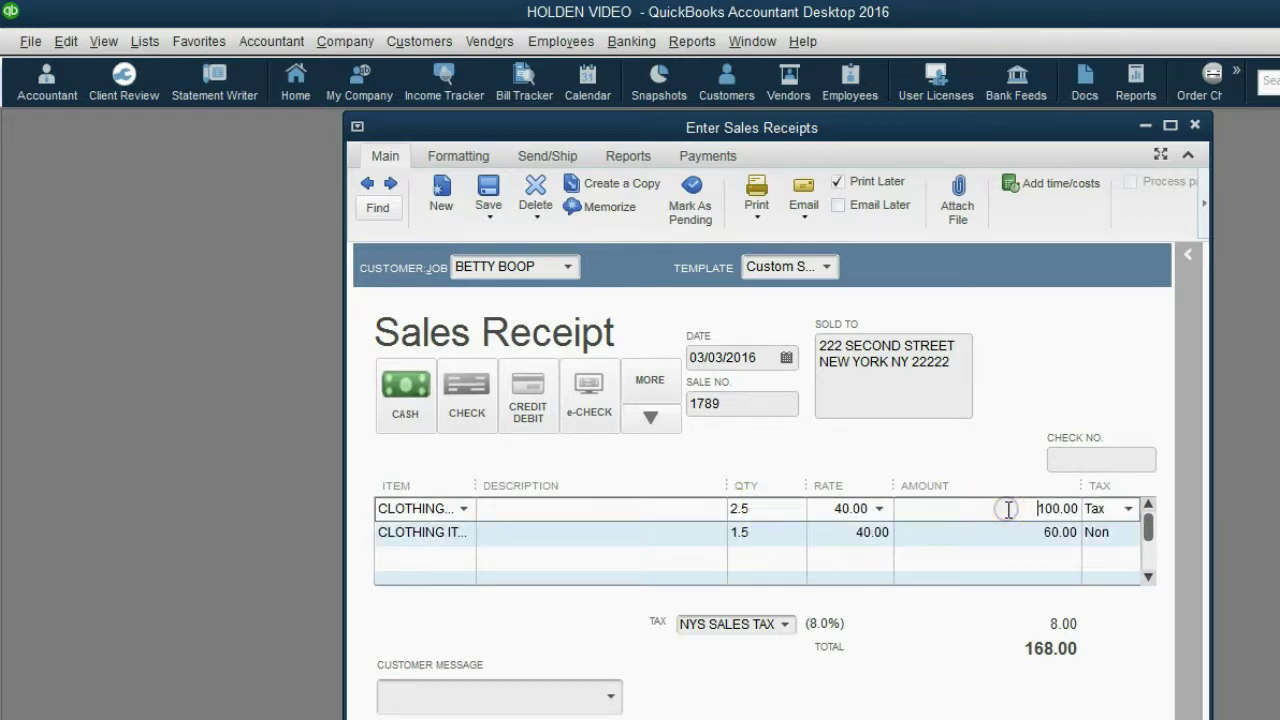
left_click(766, 509)
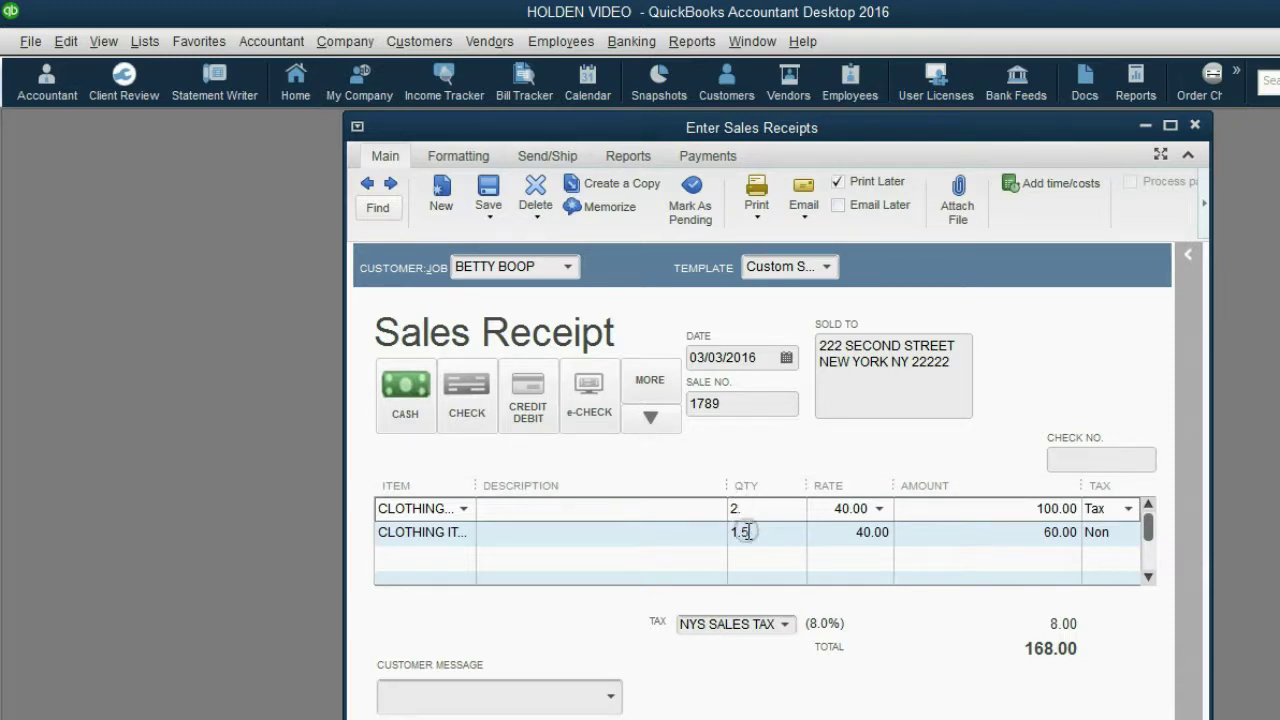
Set the first line to quantity 2 and the second to 0.5, taxable
left_click(727, 532)
left_click_drag(727, 532, 737, 532)
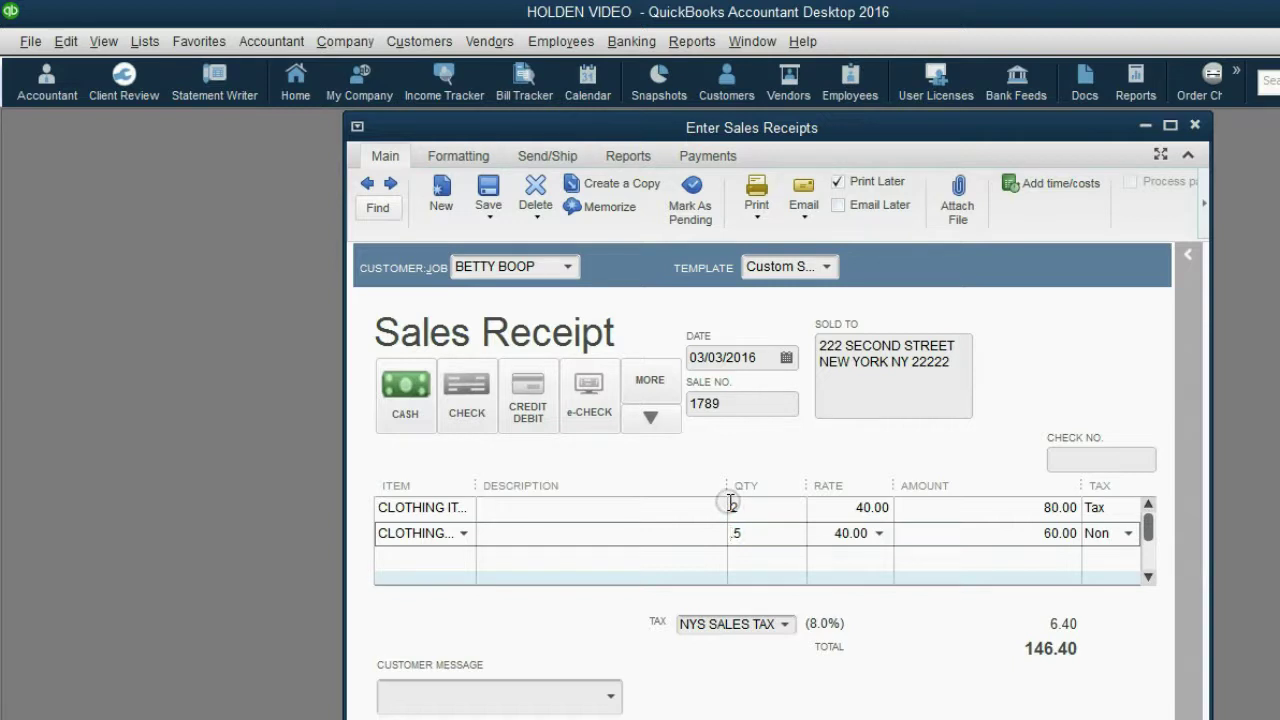
key("Tab")
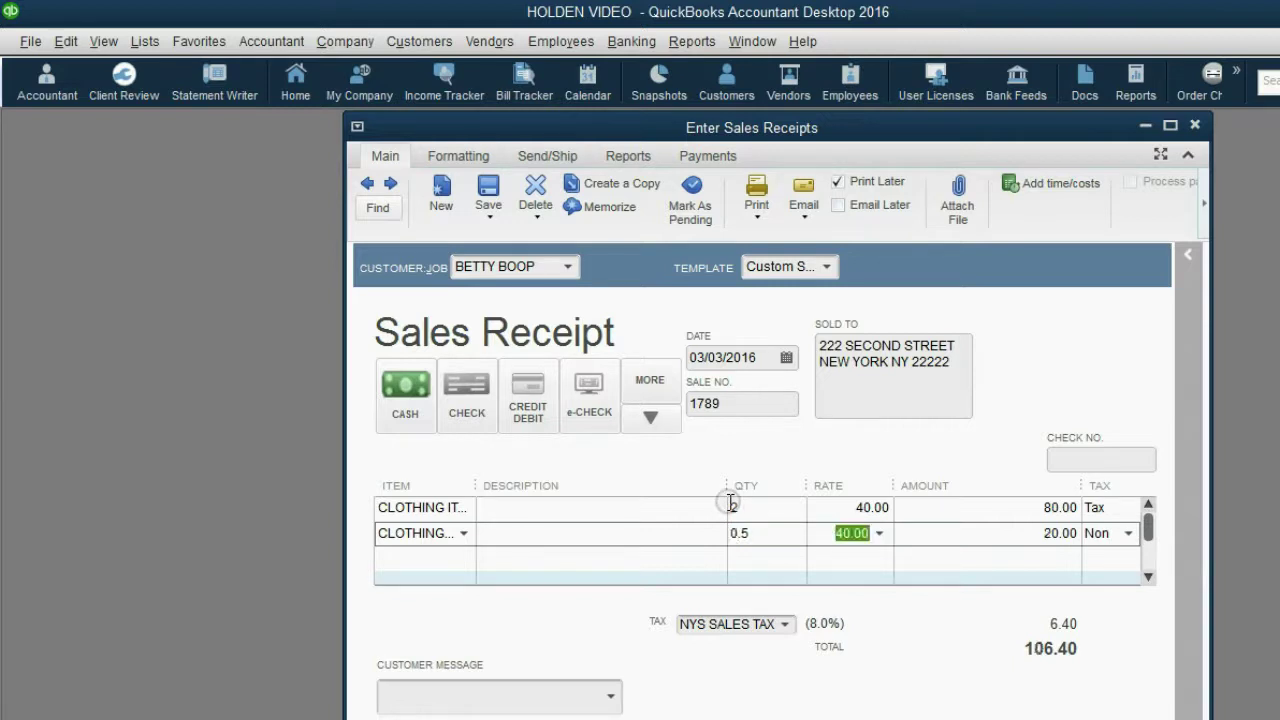
left_click(1129, 532)
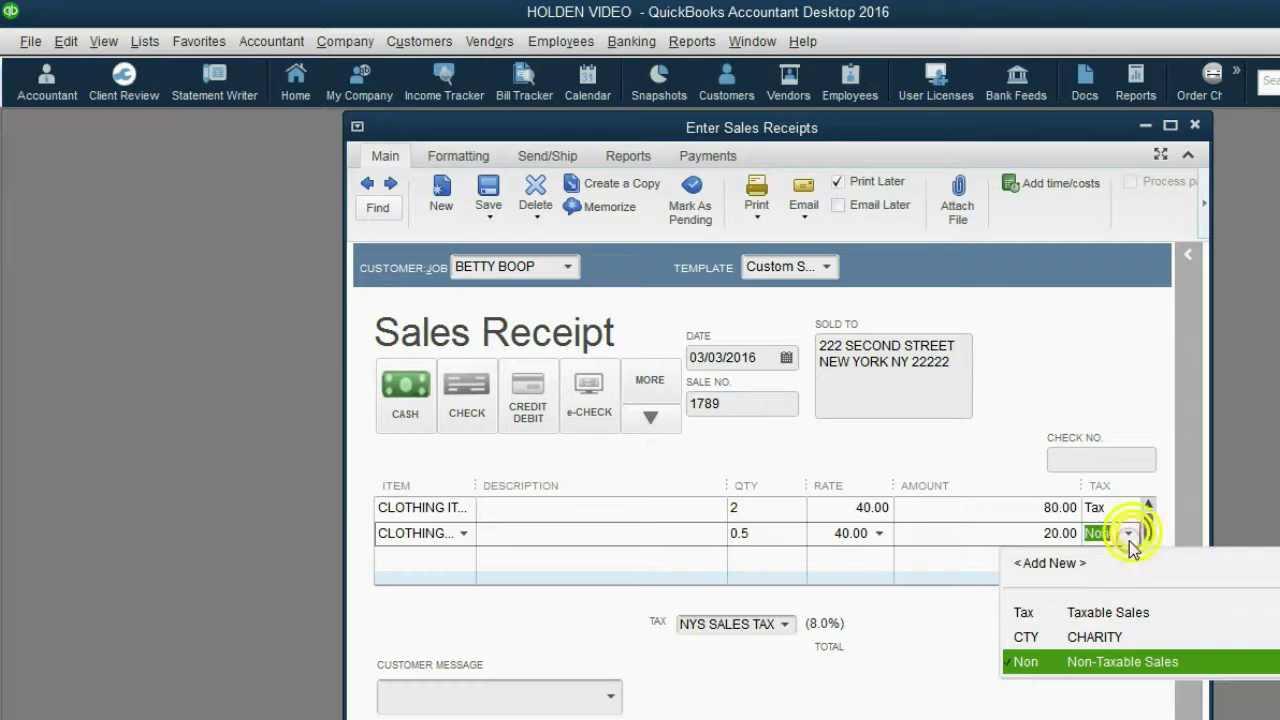
left_click(1100, 609)
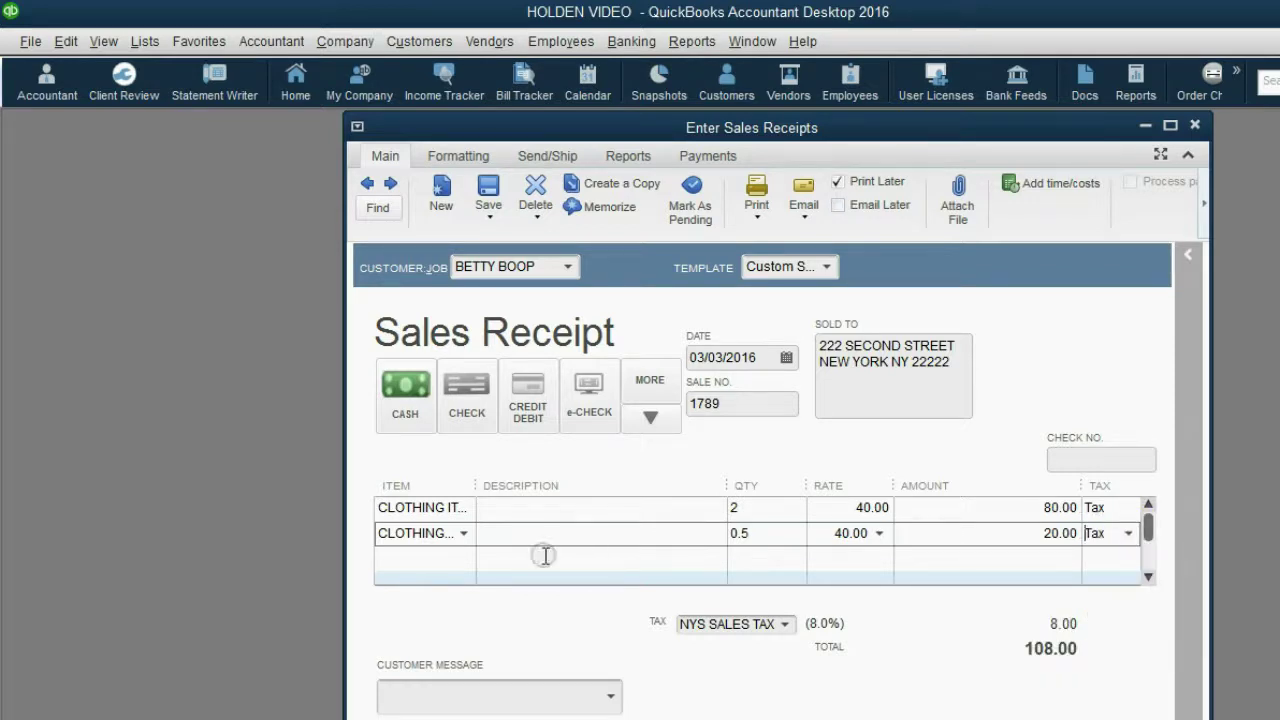
Add a third CLOTHING ITEM line of 1.5 at 40.00, marked Non-taxable
left_click(460, 558)
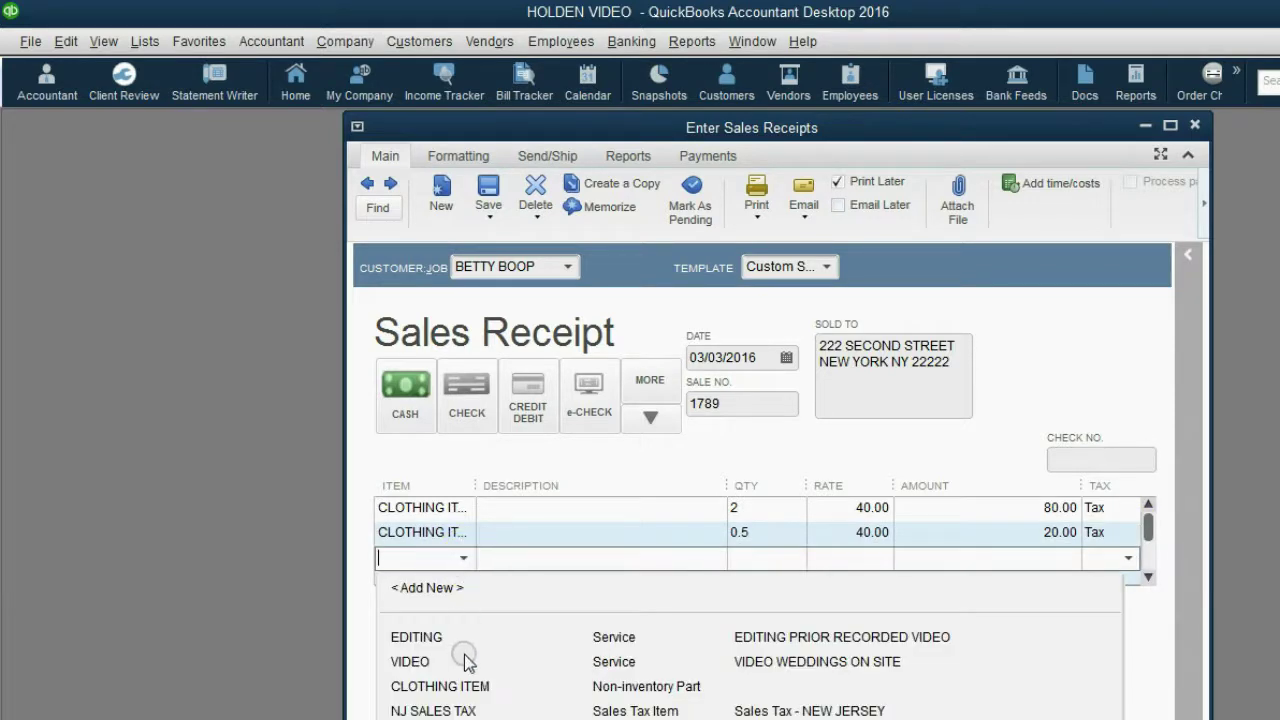
left_click(470, 686)
left_click(735, 556)
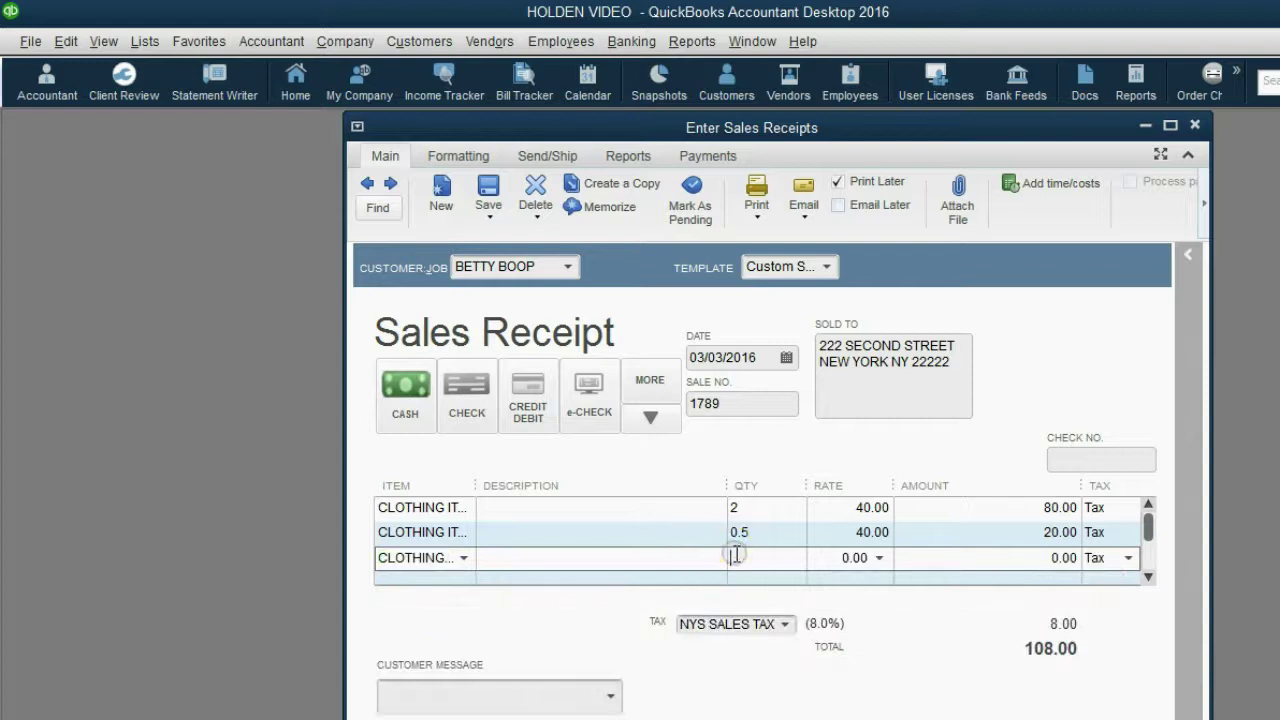
type("1.5")
key("Tab")
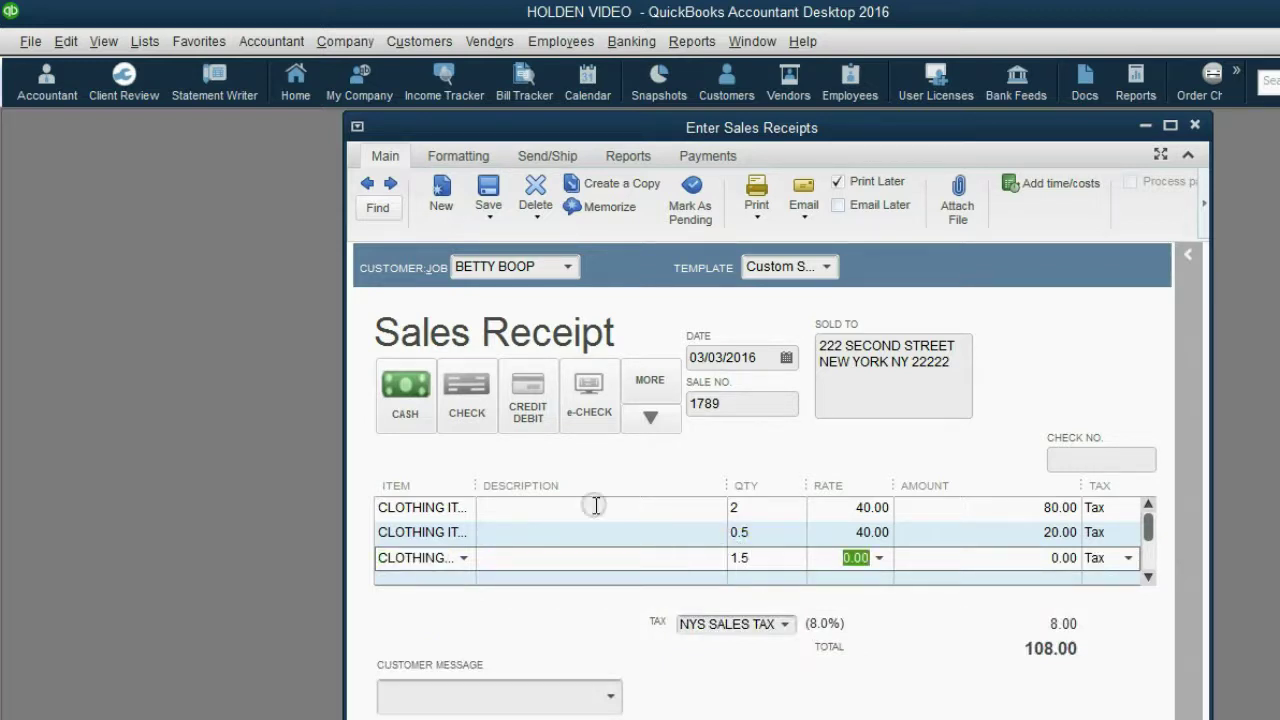
type("40")
key("Tab")
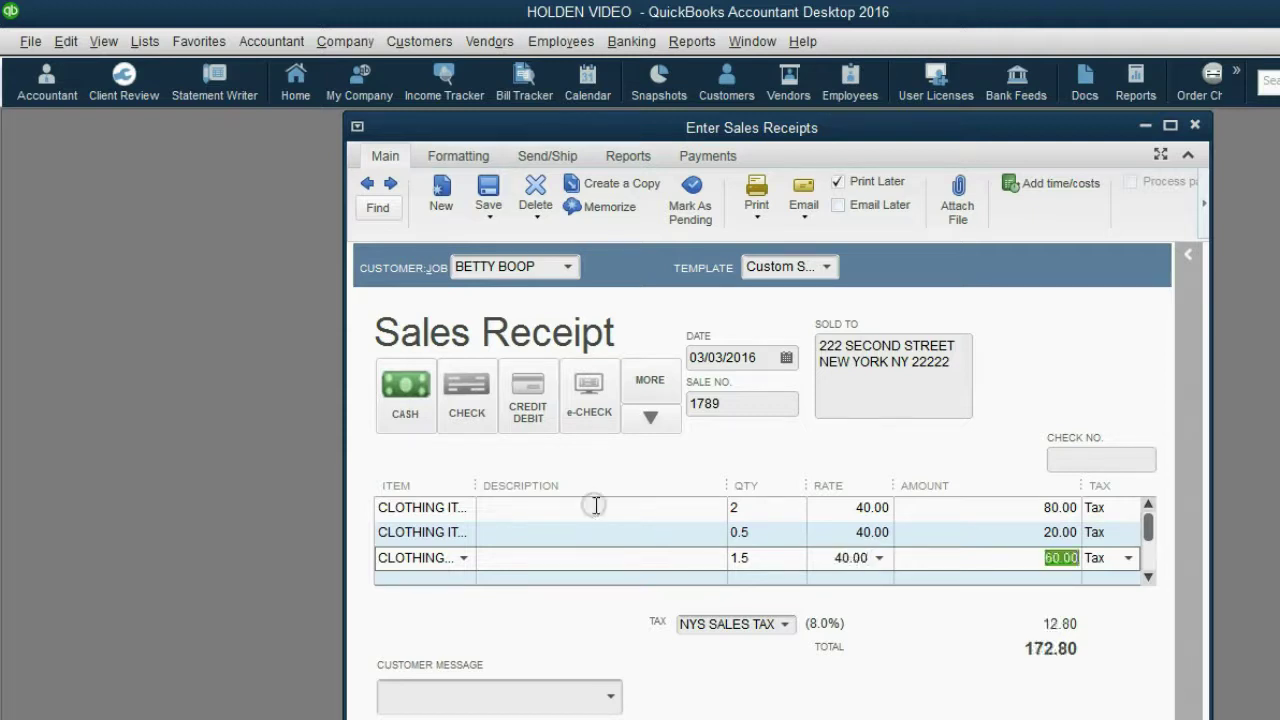
left_click(1128, 557)
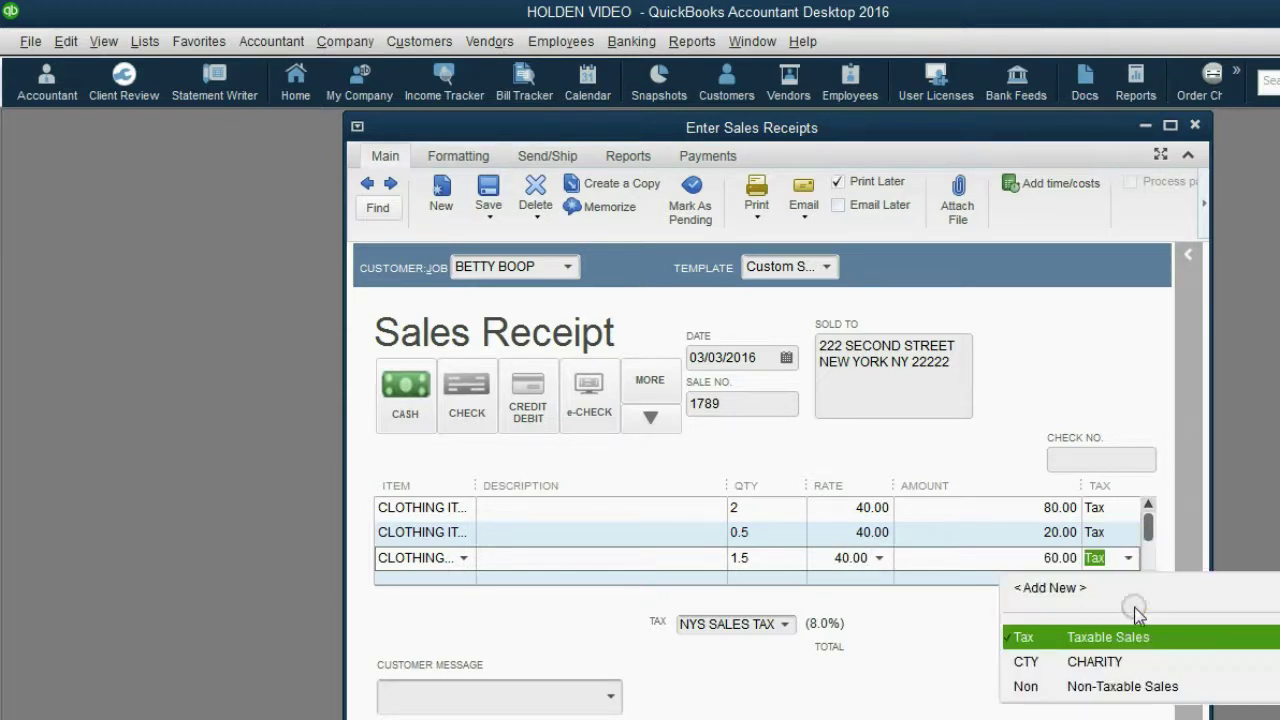
left_click(1133, 686)
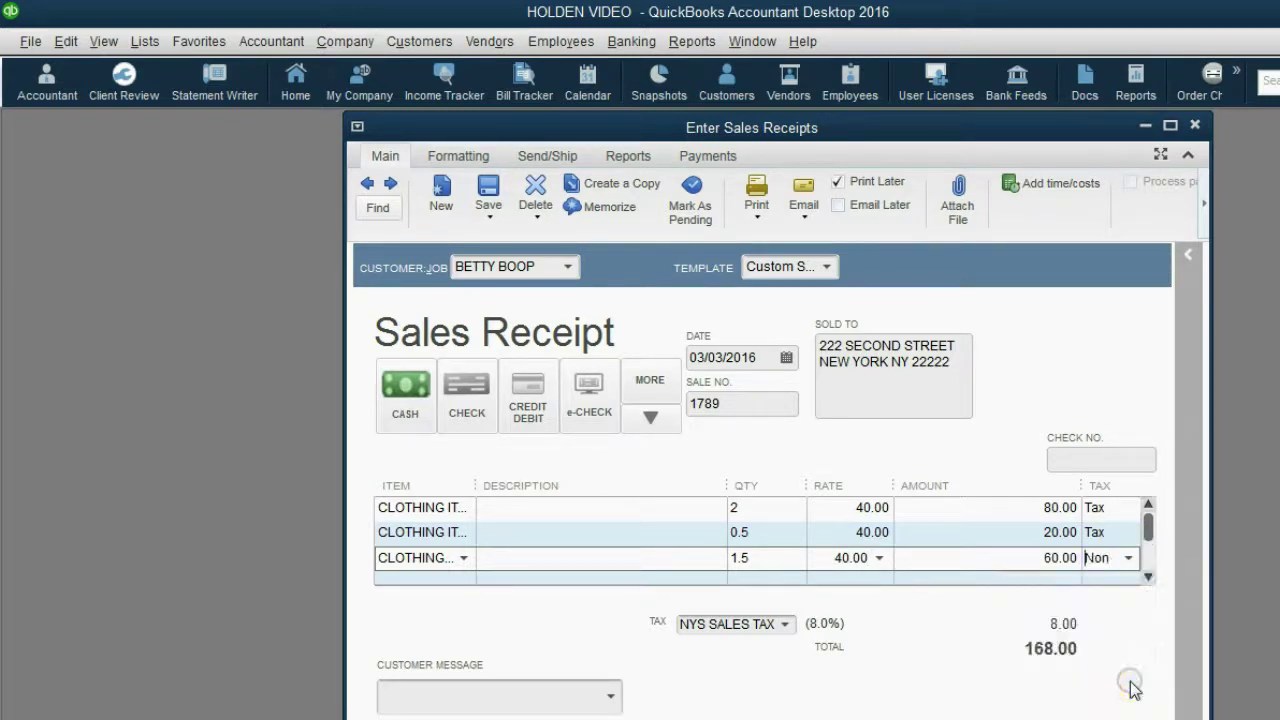
Enter PANT SUIT as the description on the first clothing line
left_click(677, 511)
left_click(683, 534)
left_click(681, 560)
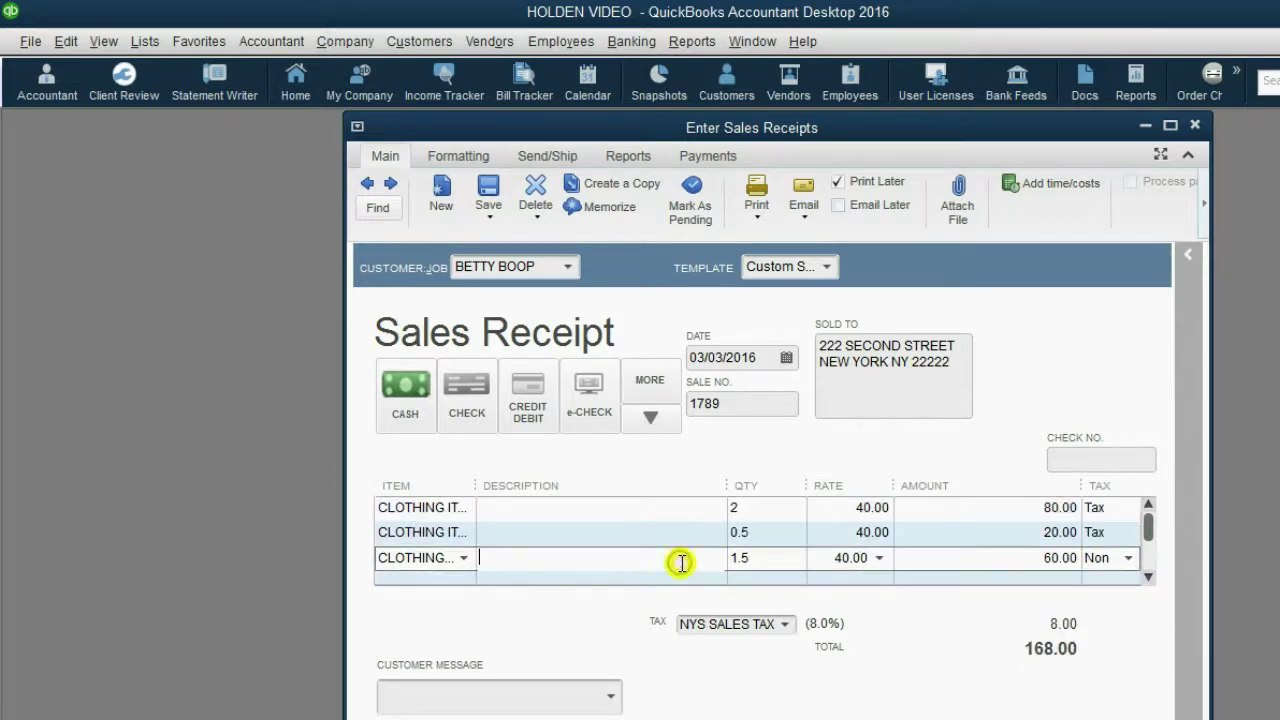
left_click(655, 508)
type("PANT SUIT")
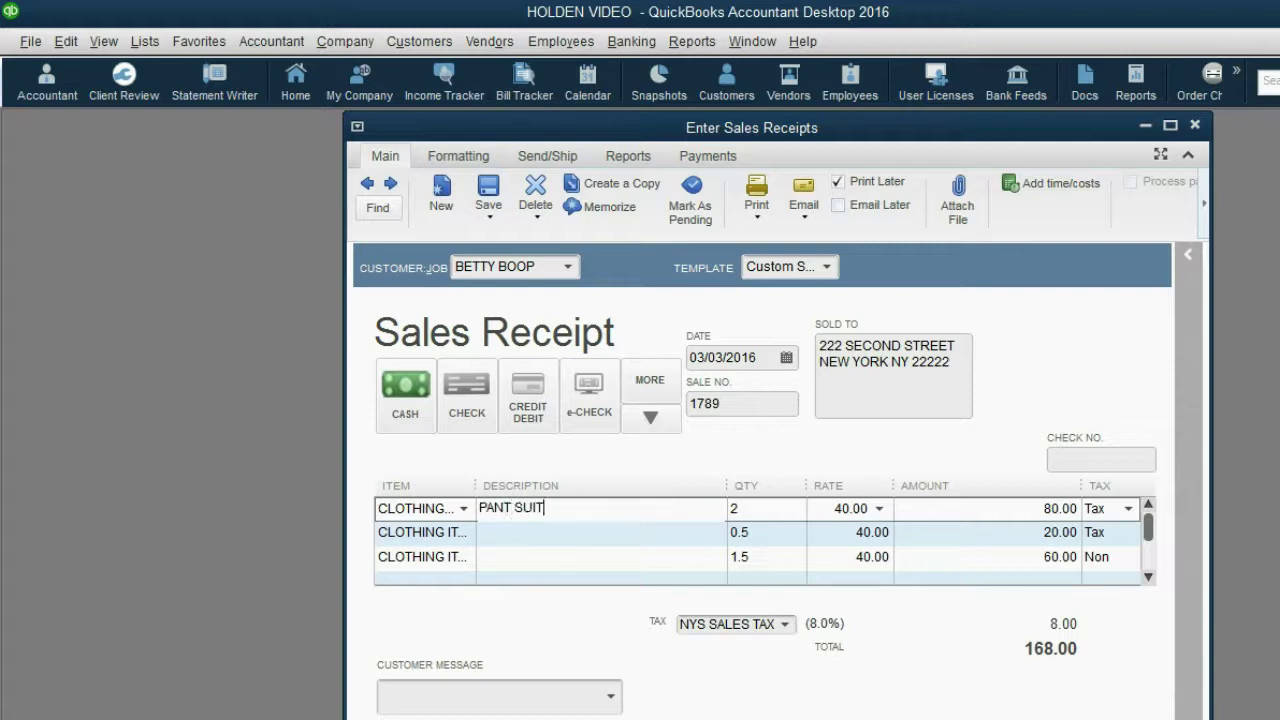
Copy the PANT SUIT description into the second and third receipt lines
left_click_drag(566, 509, 478, 509)
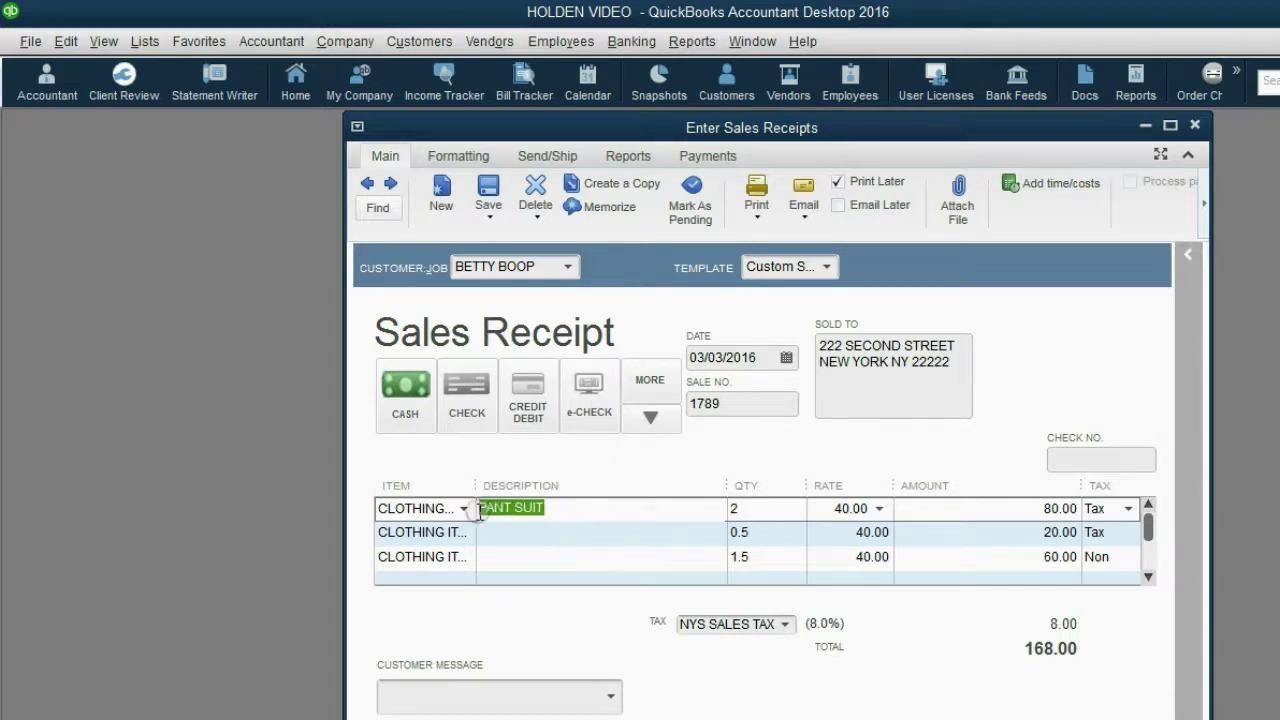
right_click(498, 518)
left_click(533, 578)
right_click(515, 532)
left_click(569, 617)
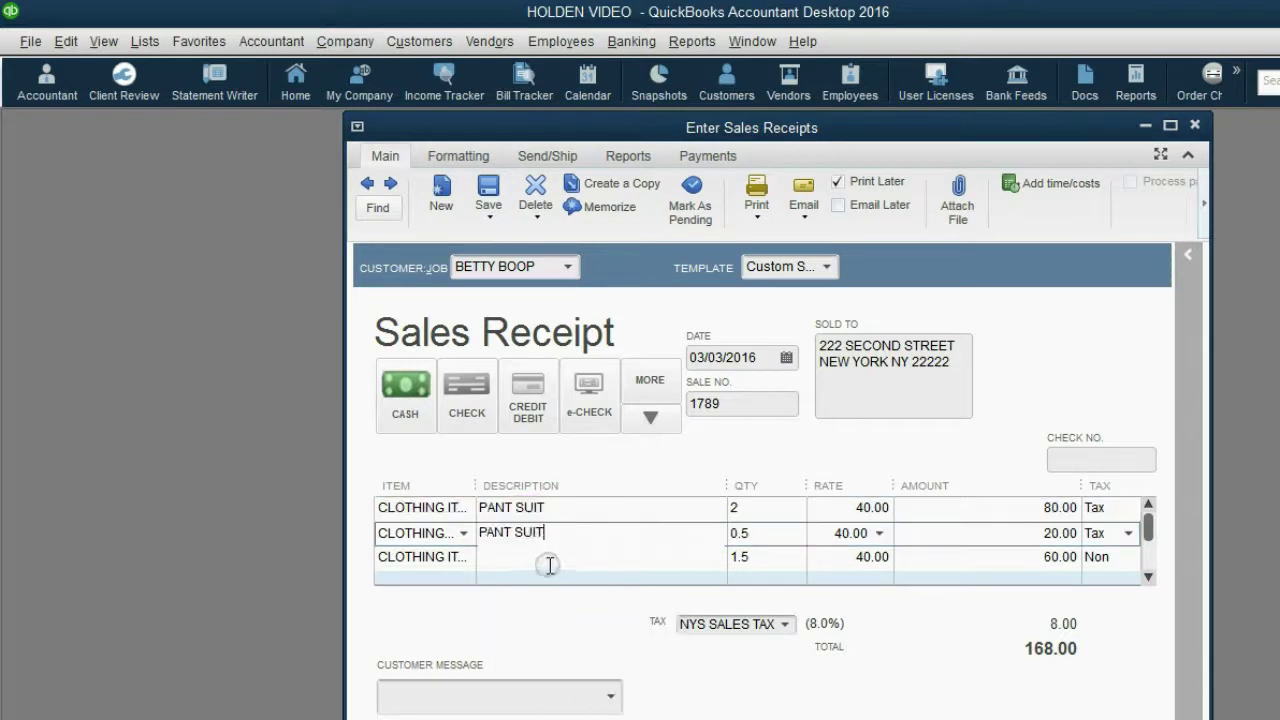
left_click(548, 558)
right_click(548, 558)
left_click(580, 646)
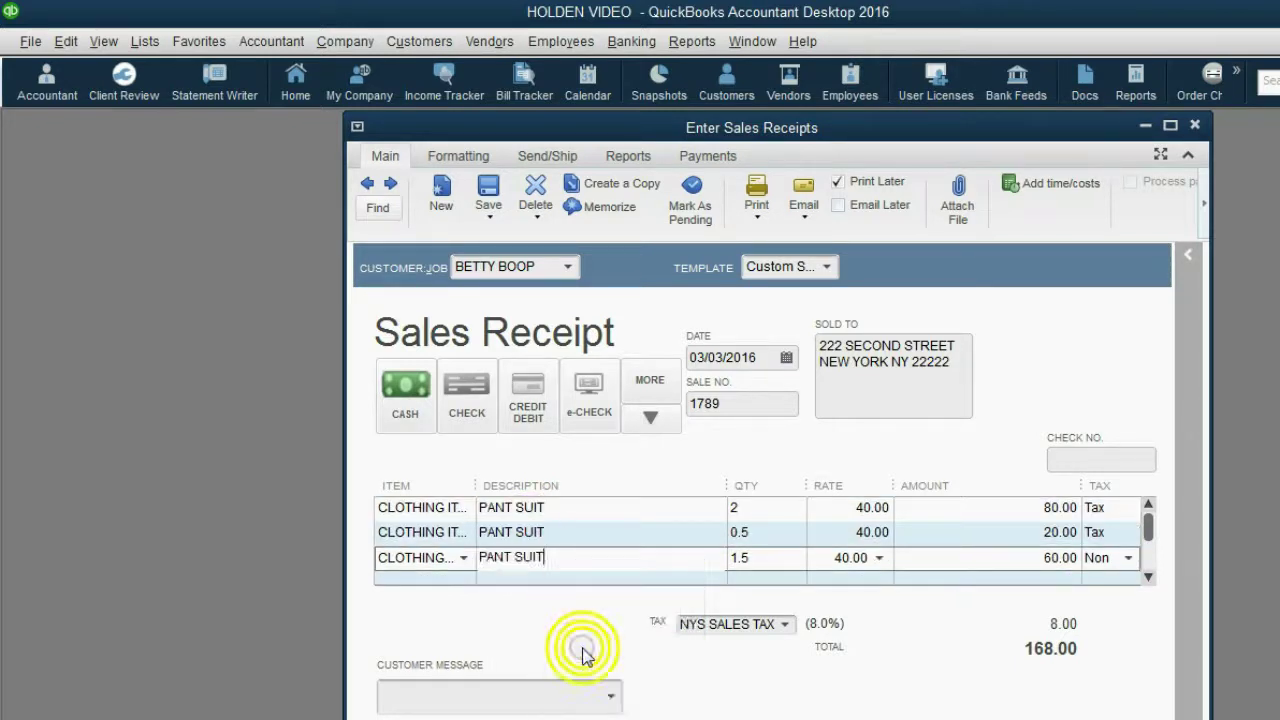
left_click(650, 536)
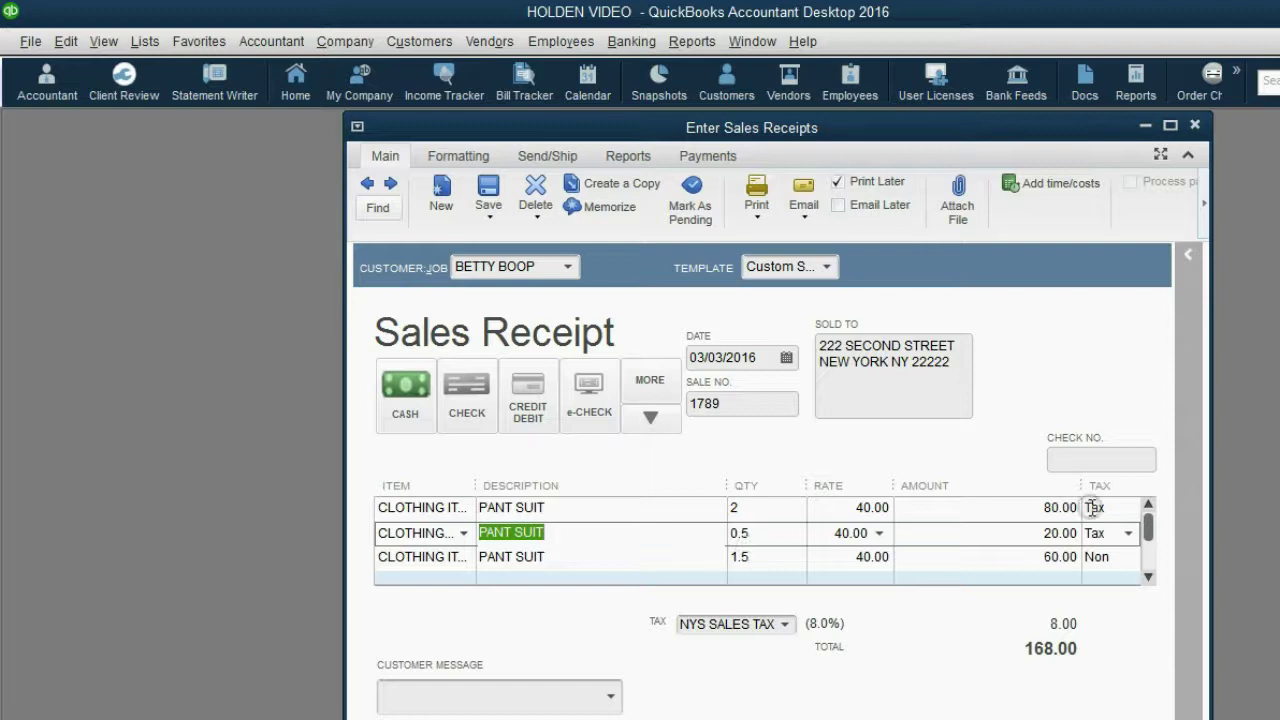
mouse_move(1125, 536)
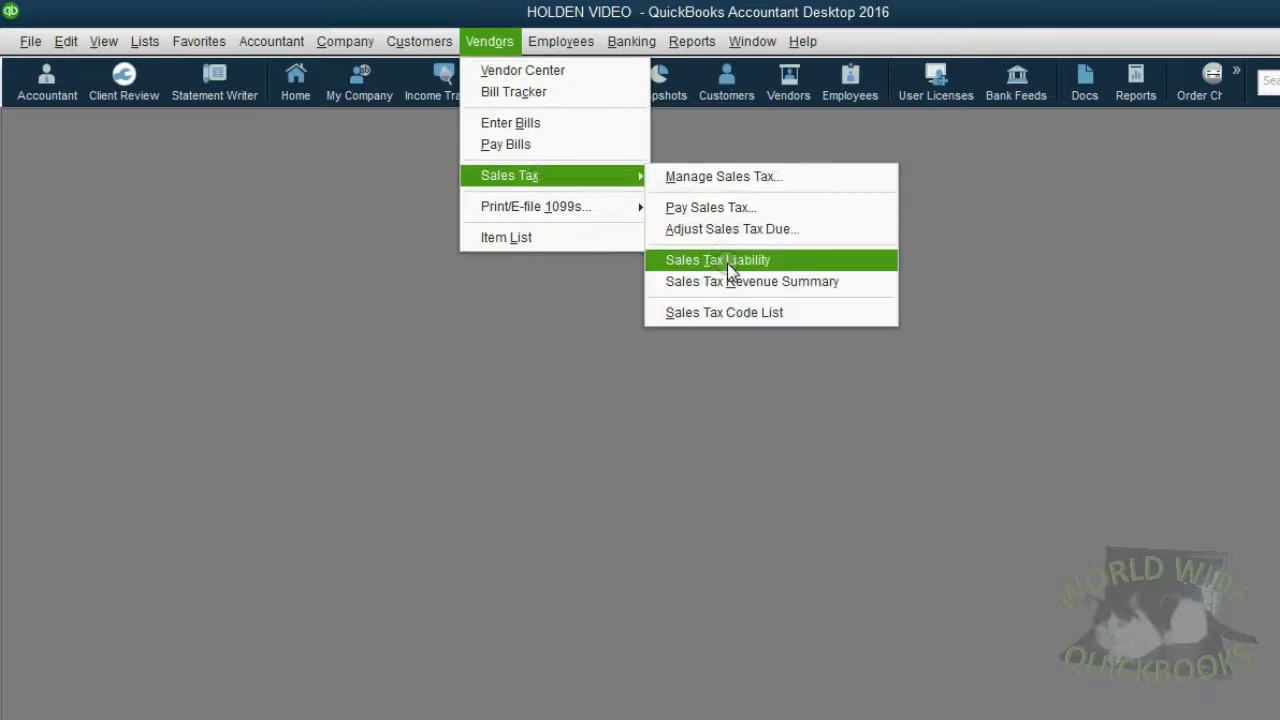
Show the Sales Tax Liability report for All dates and drill into NYS taxable sales of 9,396.30
left_click(729, 262)
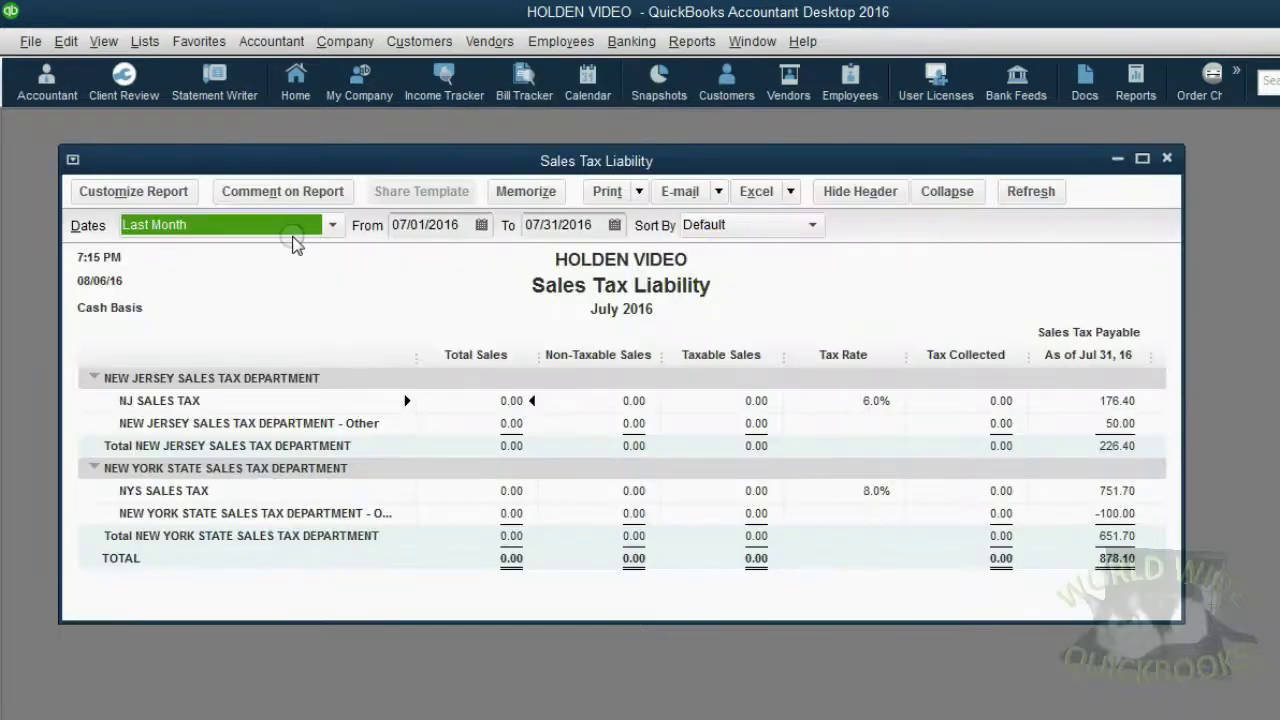
type("All")
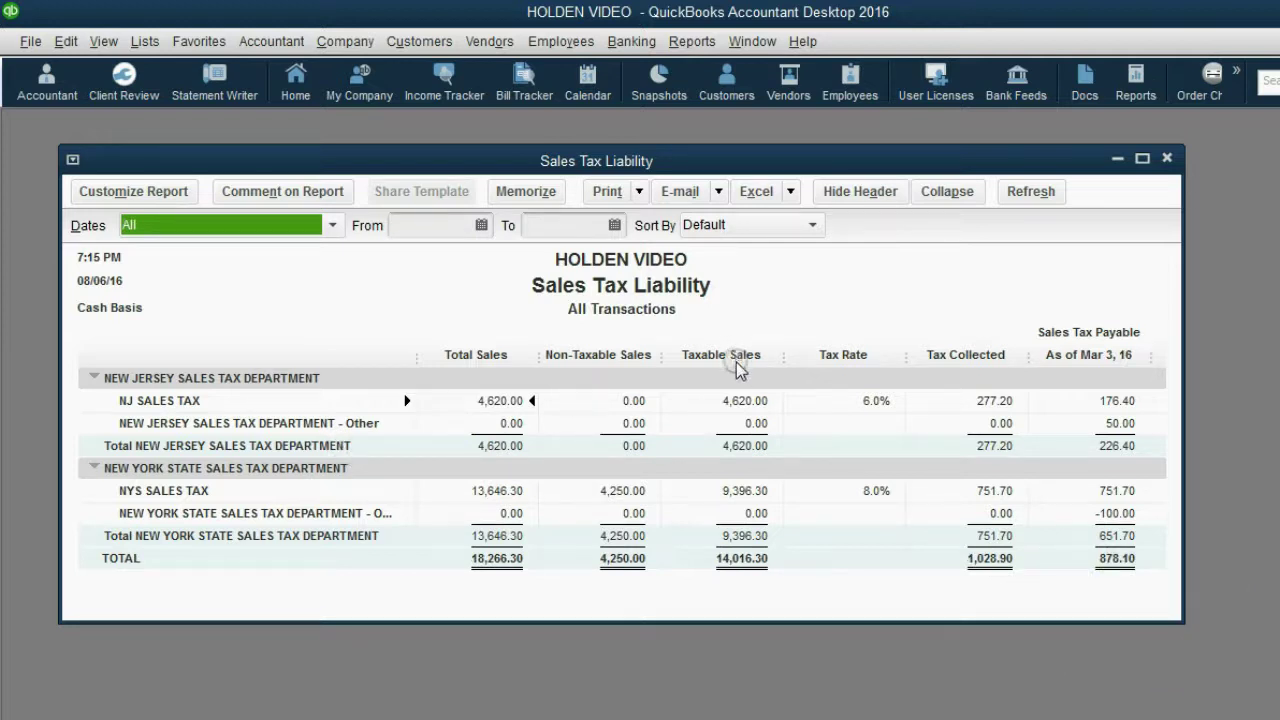
double_click(742, 537)
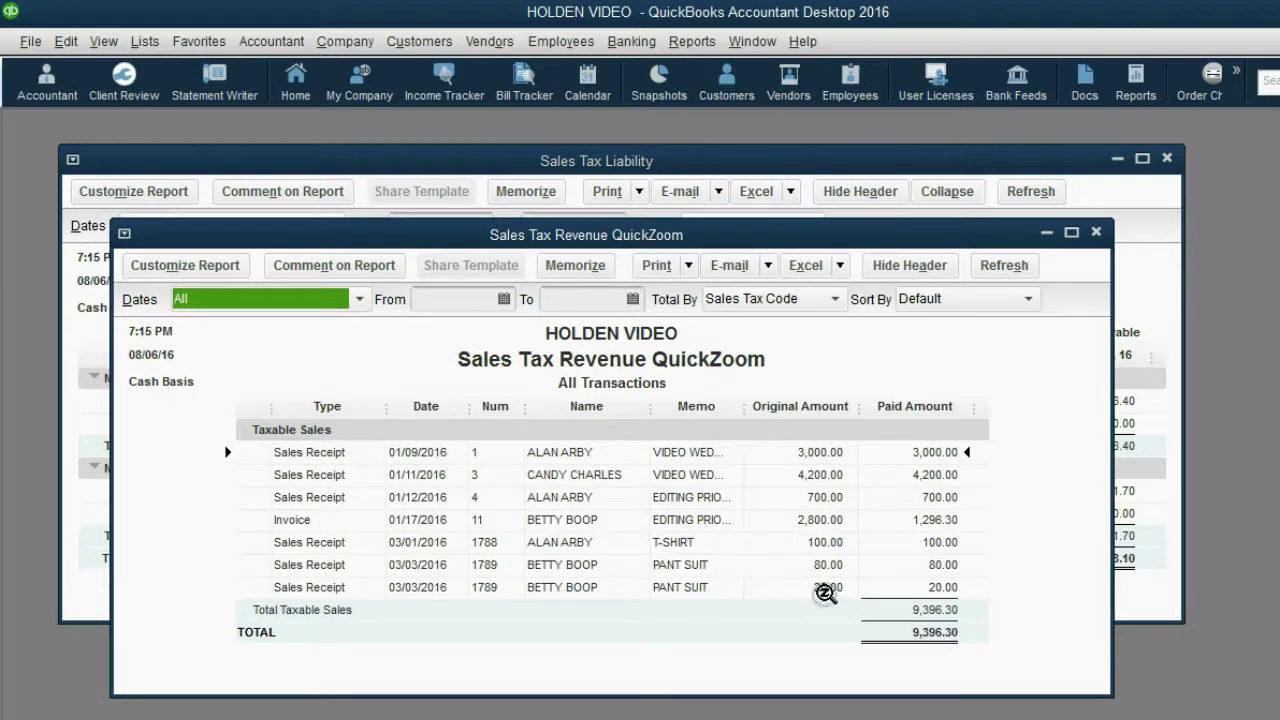
Check the 80.00 and 20.00 taxable PANT SUIT lines, then close the breakdown
left_click(492, 566)
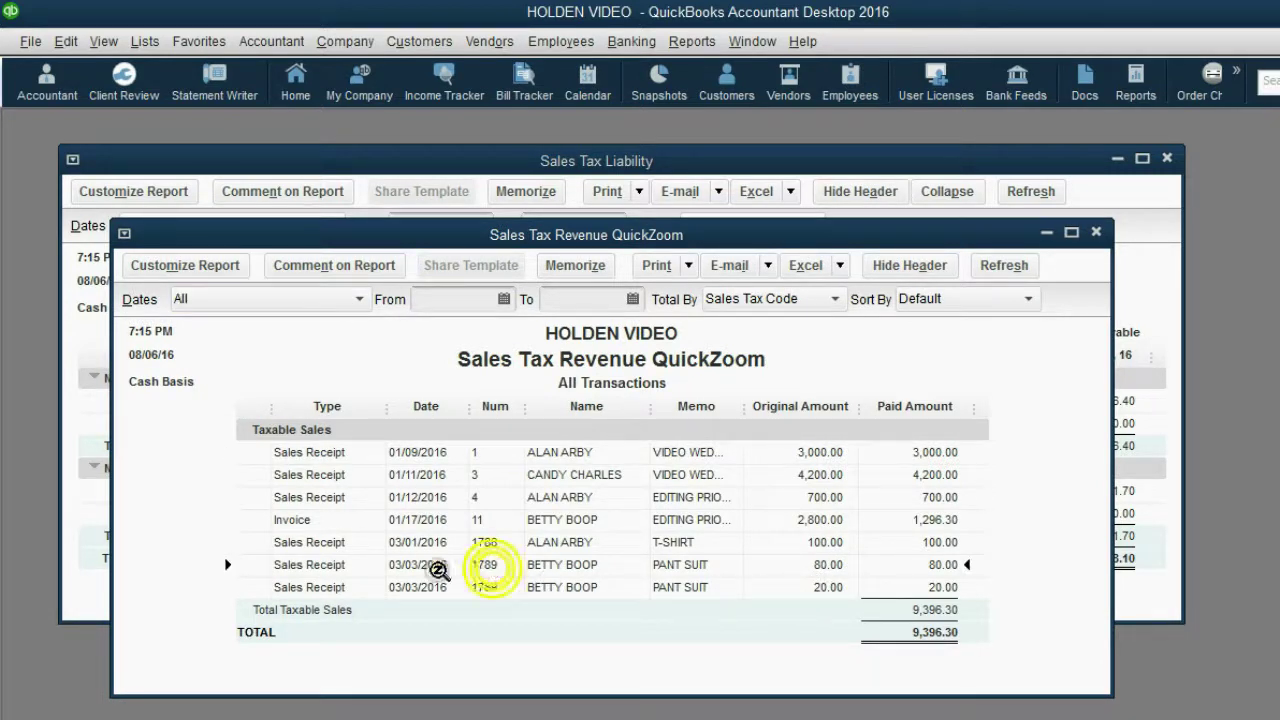
left_click(421, 580)
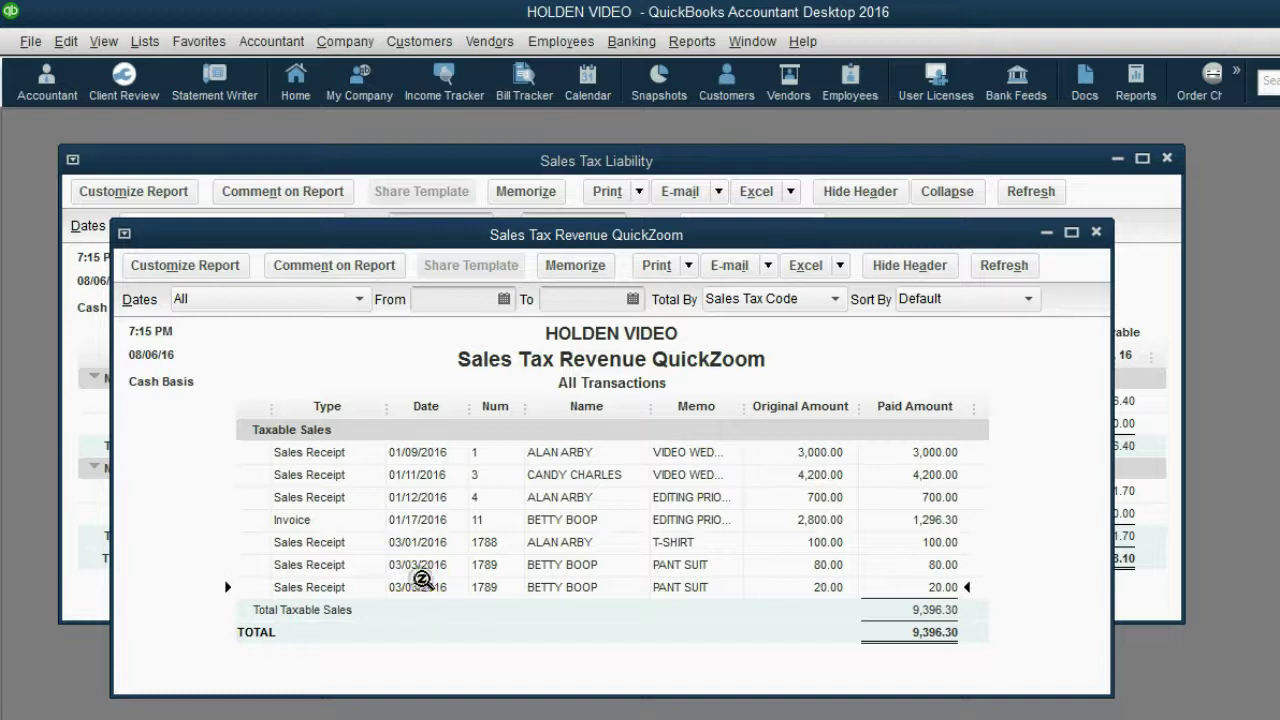
left_click(828, 563)
left_click(830, 590)
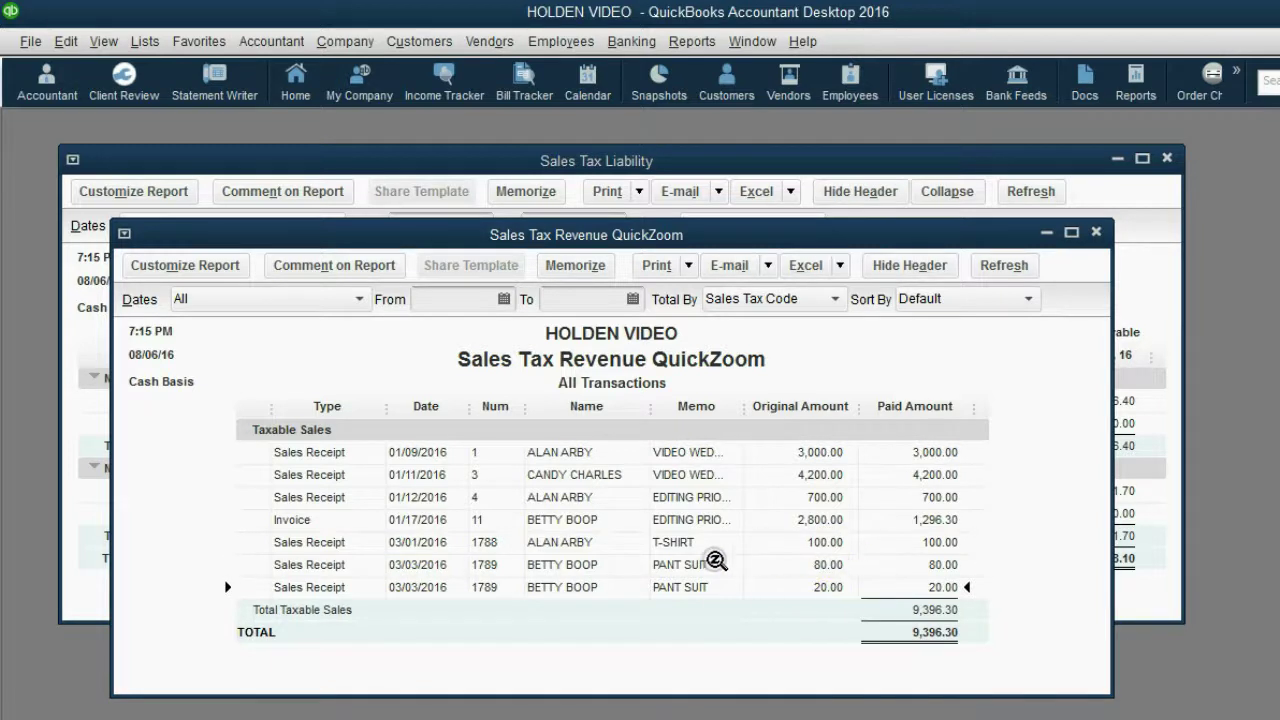
left_click(700, 563)
left_click(698, 586)
left_click(704, 564)
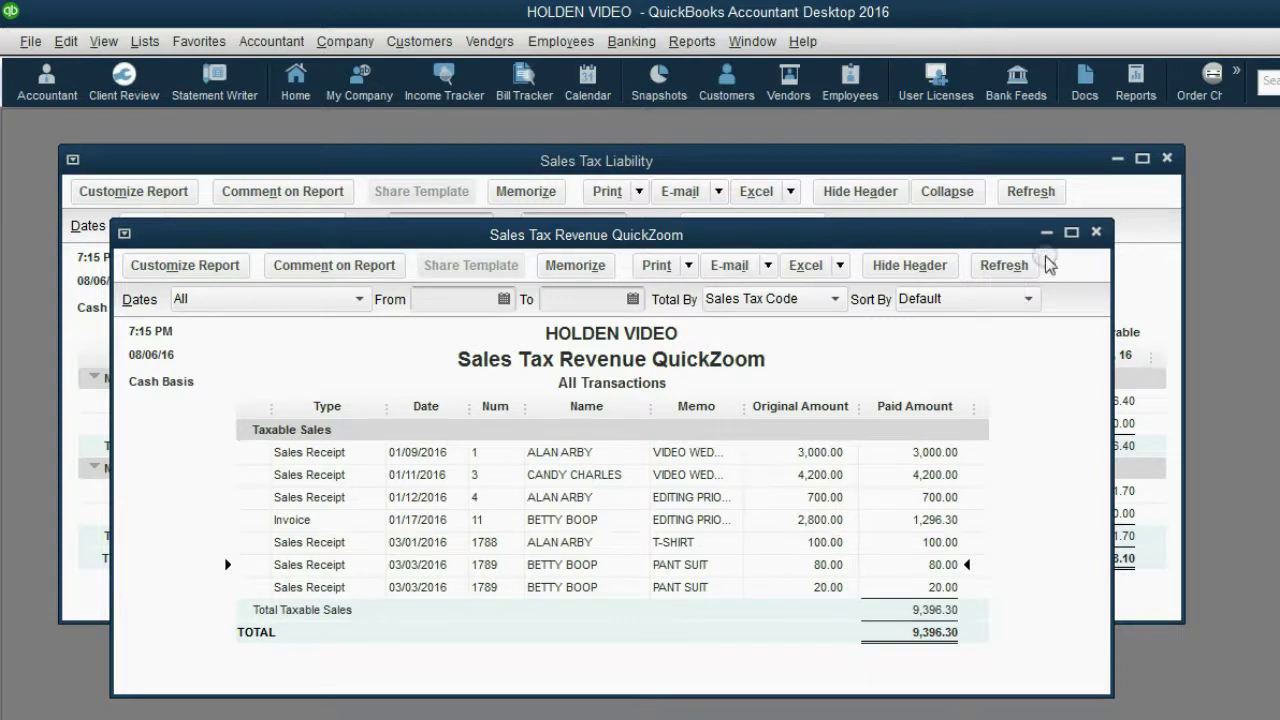
left_click(1096, 231)
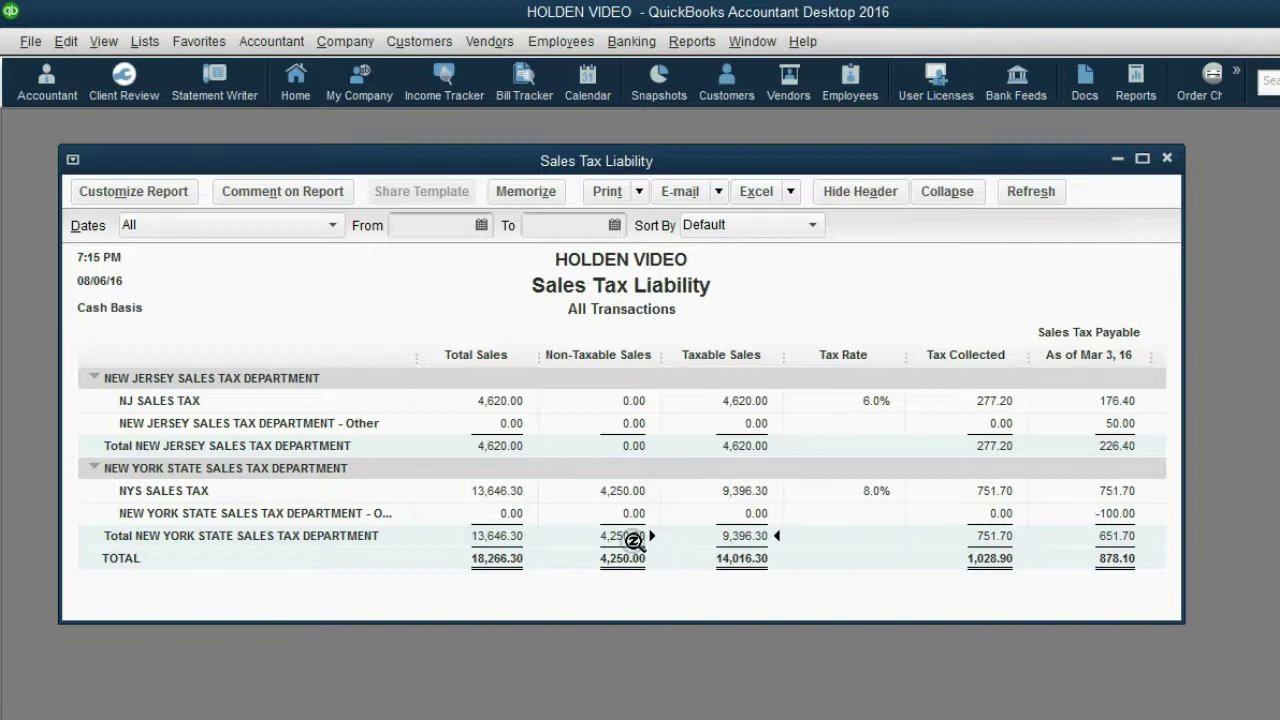
Drill into NYS non-taxable sales of 4,250.00 to check the 60.00 PANT SUIT line
double_click(634, 541)
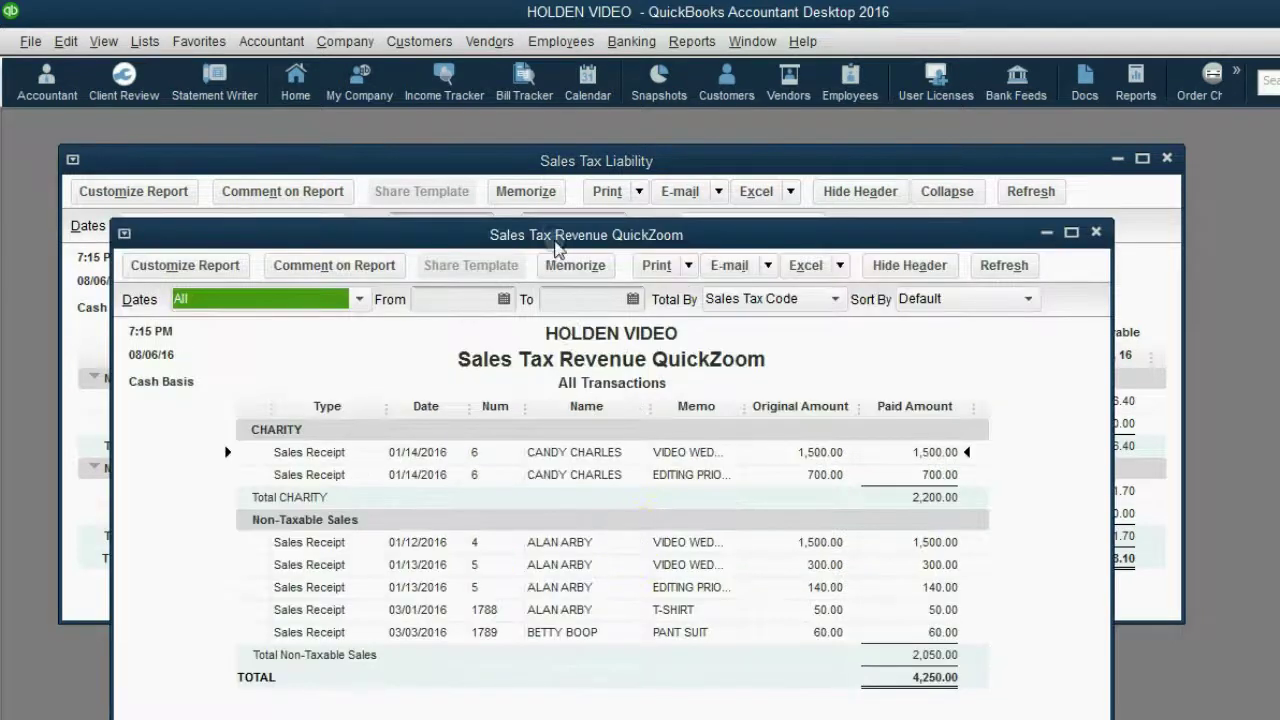
left_click_drag(555, 231, 553, 200)
left_click(436, 590)
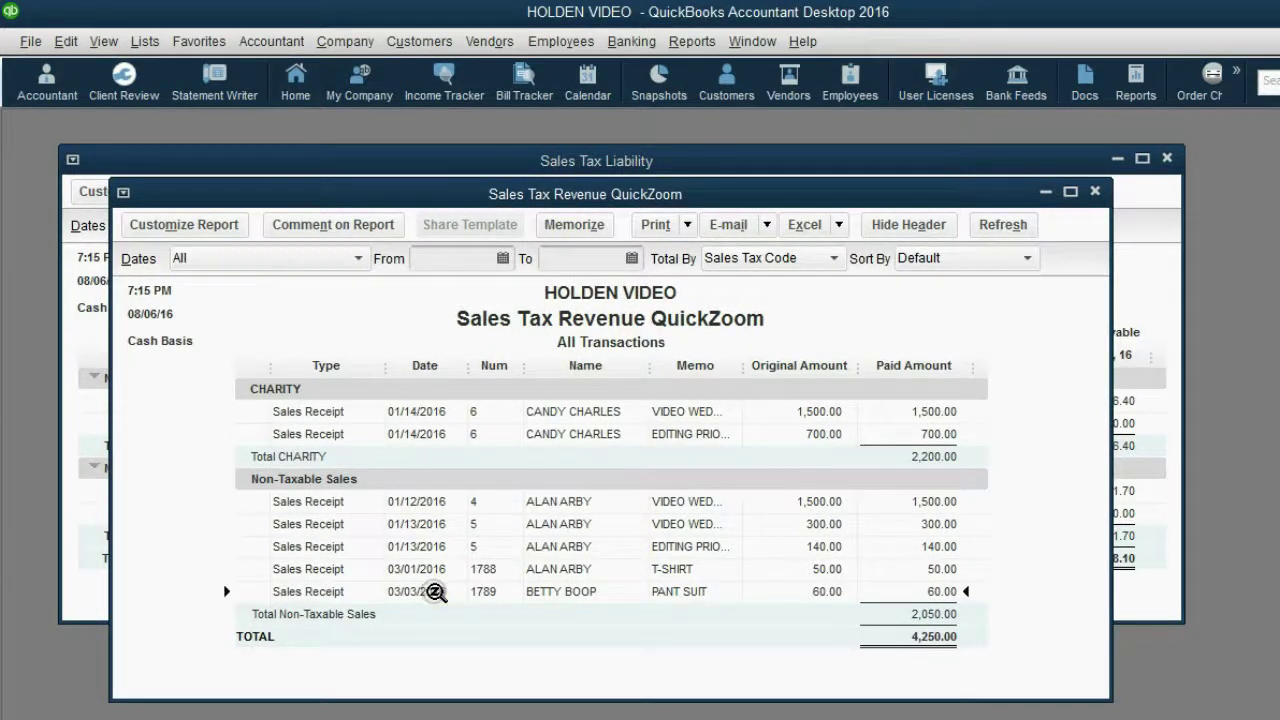